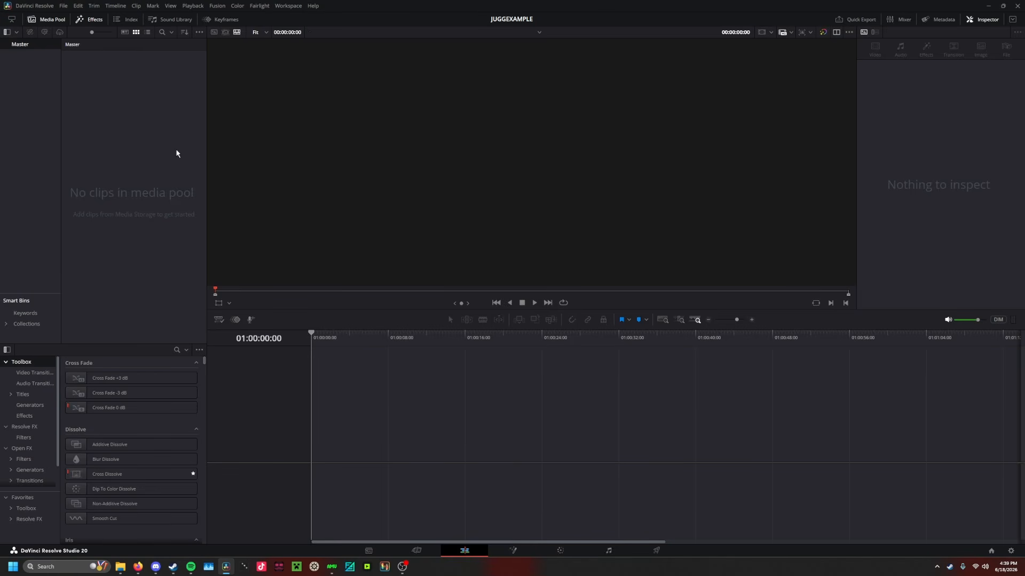
Step: Create two bins in the media pool's Master bin, named TIMELINES and CLIPS
right_click(81, 120)
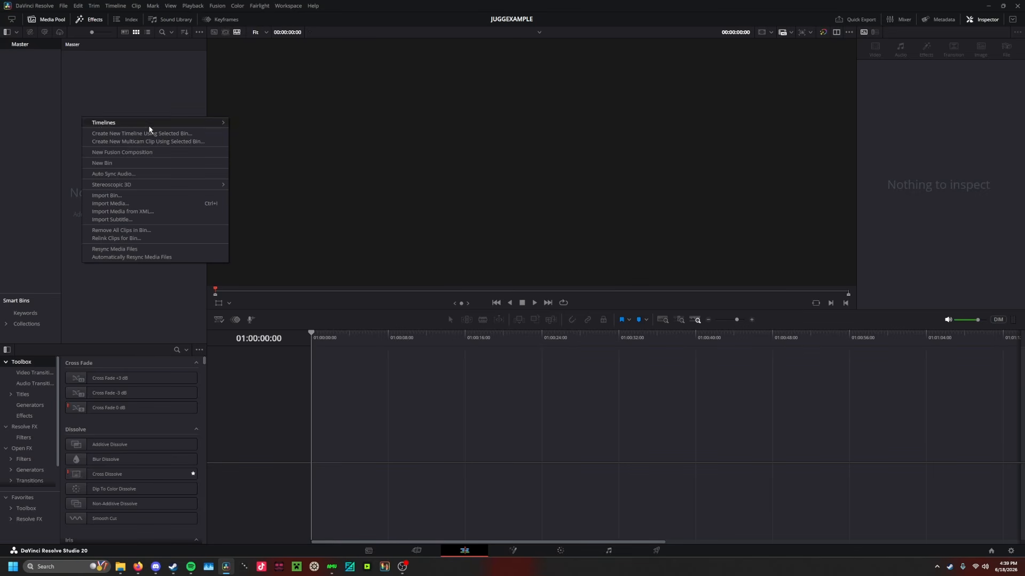
left_click(104, 163)
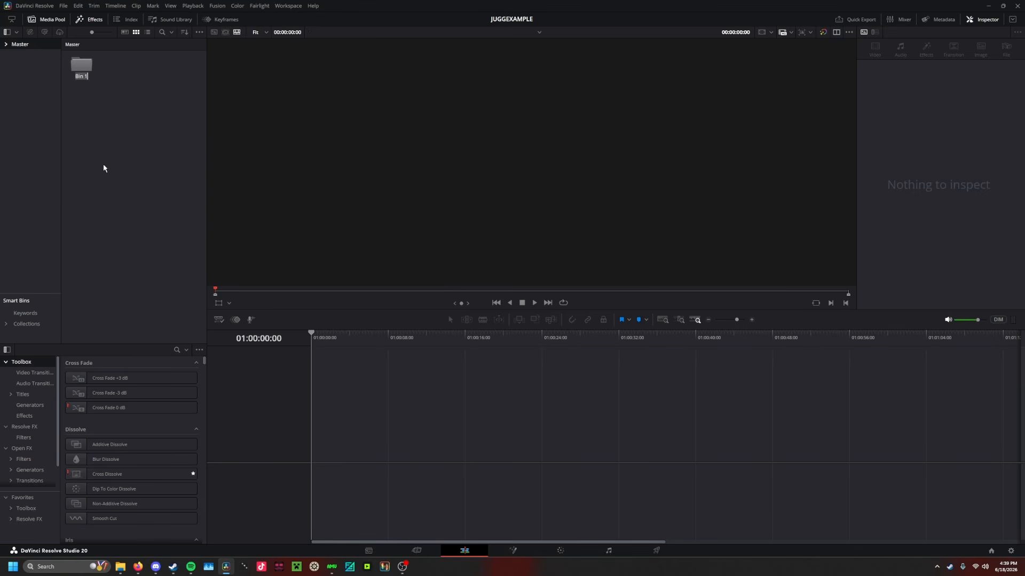
type("TIMELINES")
key("Return")
right_click(115, 84)
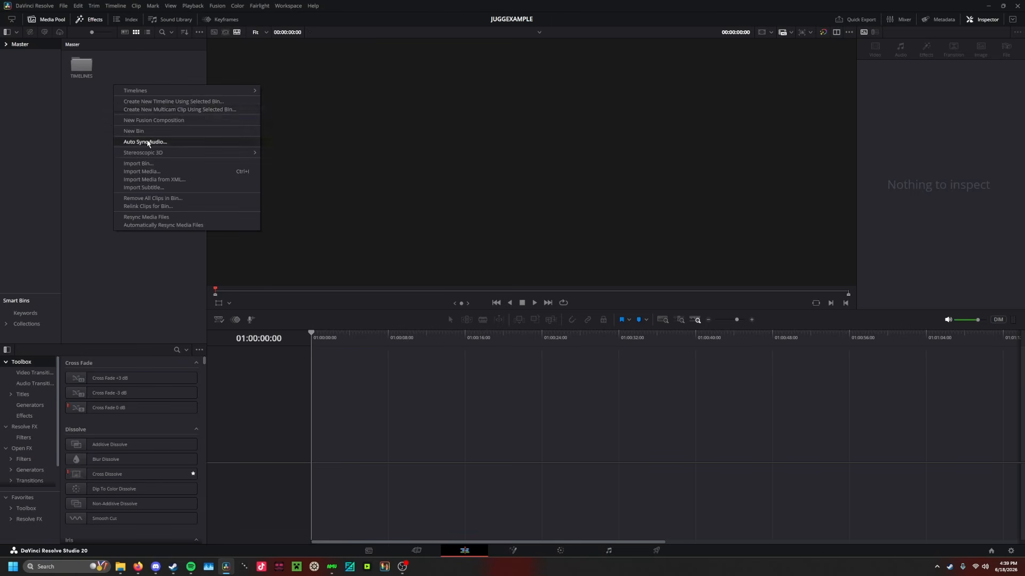
left_click(133, 132)
type("CLIPS")
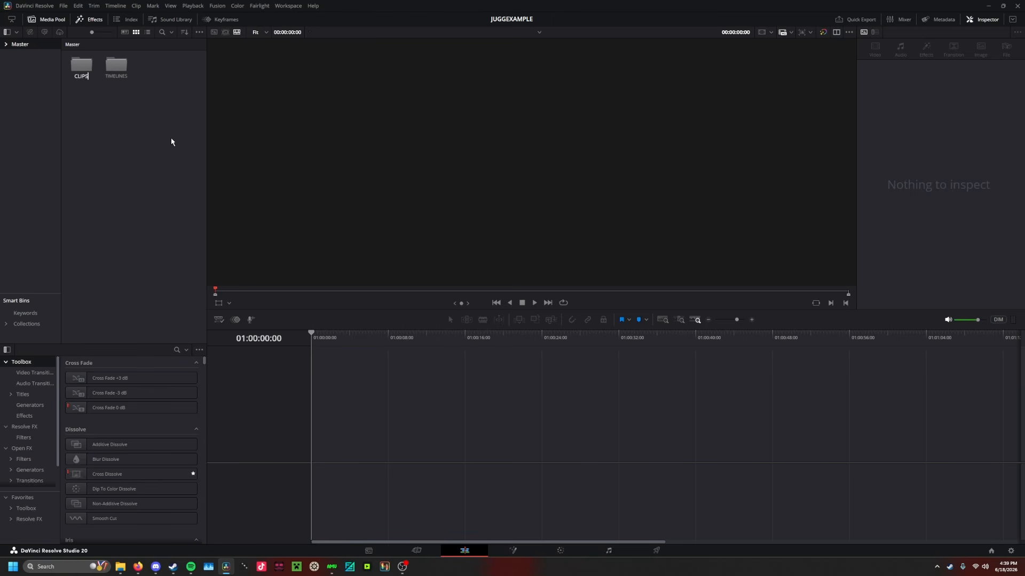
key("Return")
Step: Create an empty timeline inside the TIMELINES bin, using the project settings
double_click(121, 76)
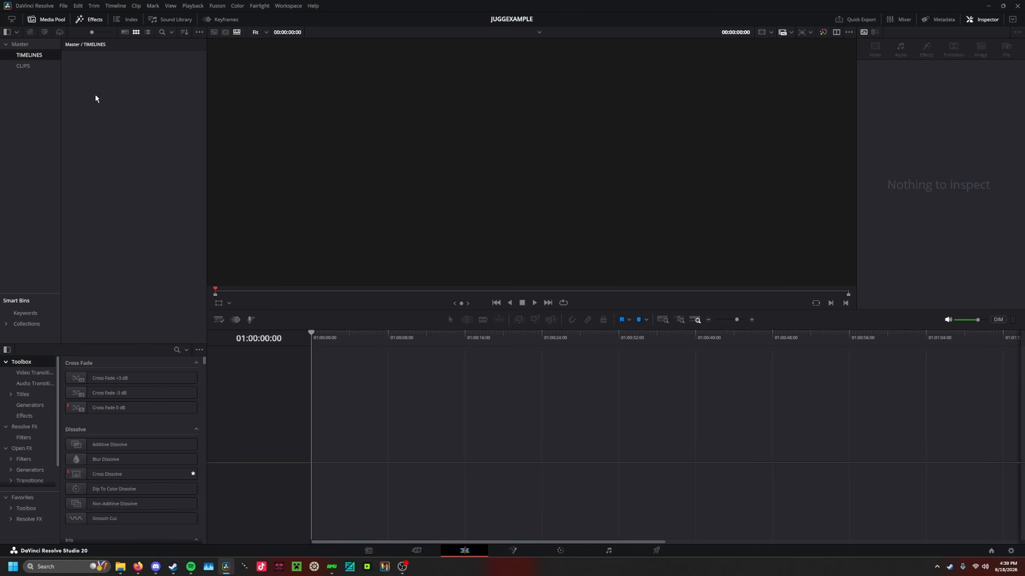
right_click(91, 82)
mouse_move(117, 89)
right_click(75, 90)
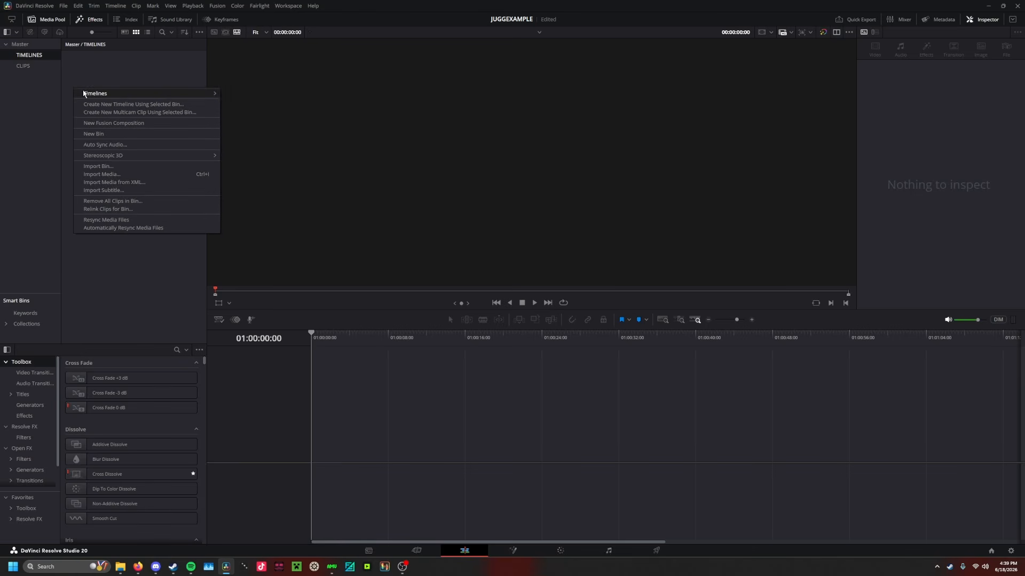
left_click(255, 93)
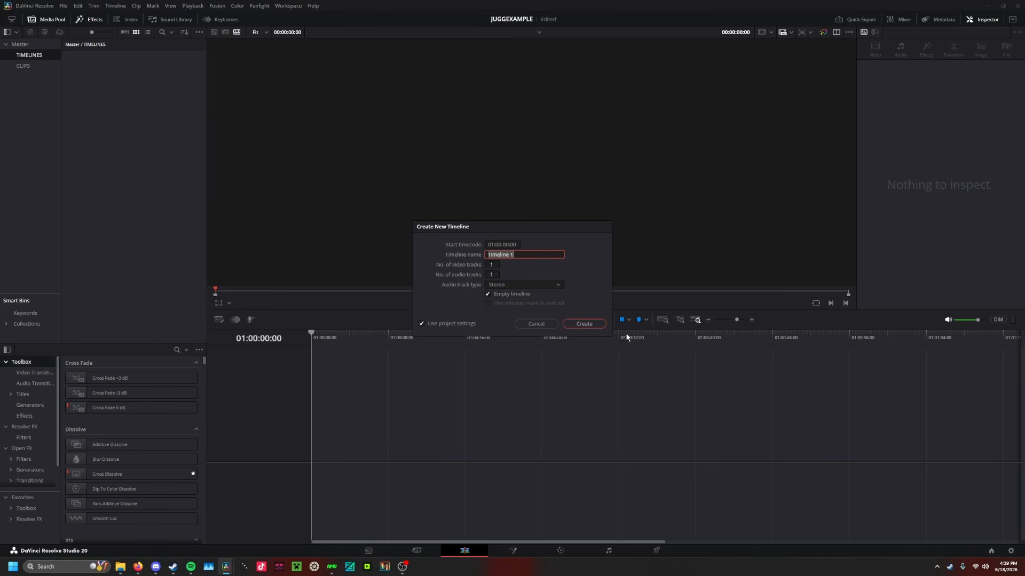
left_click(584, 324)
Step: Create a second timeline with its own settings: custom 1440 x 1080 resolution and a frame rate of 18
right_click(128, 90)
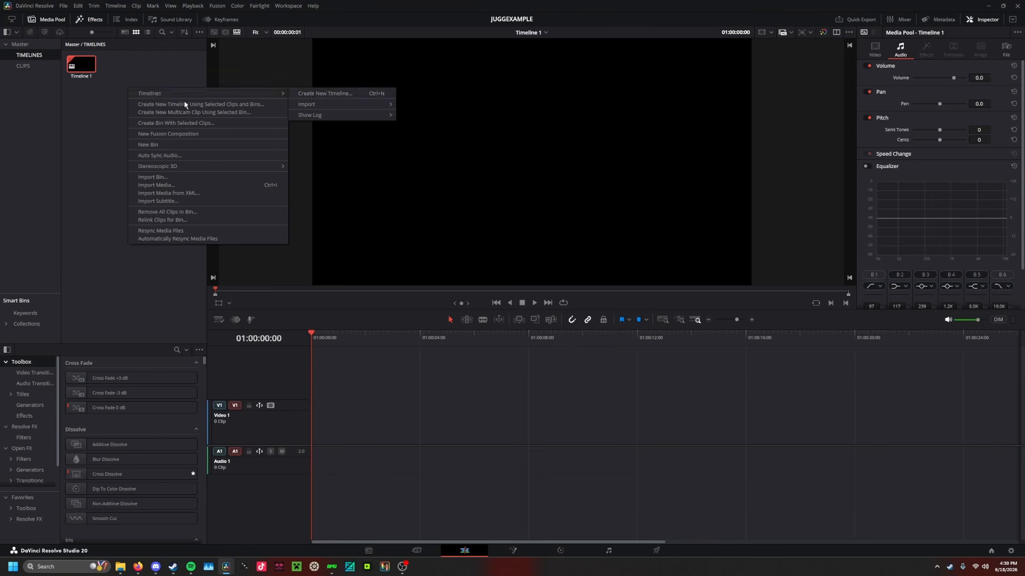
left_click(329, 94)
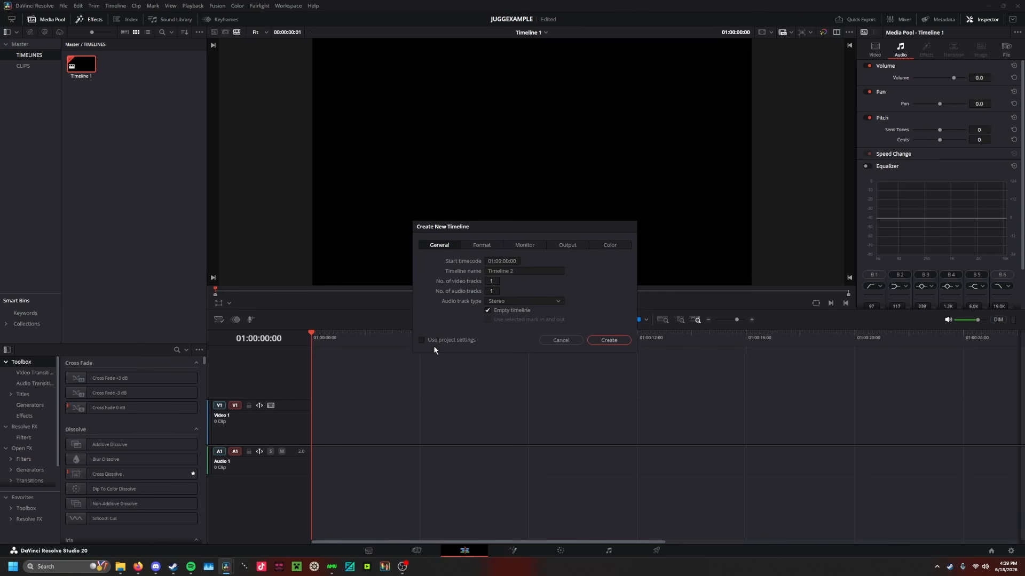
left_click(481, 245)
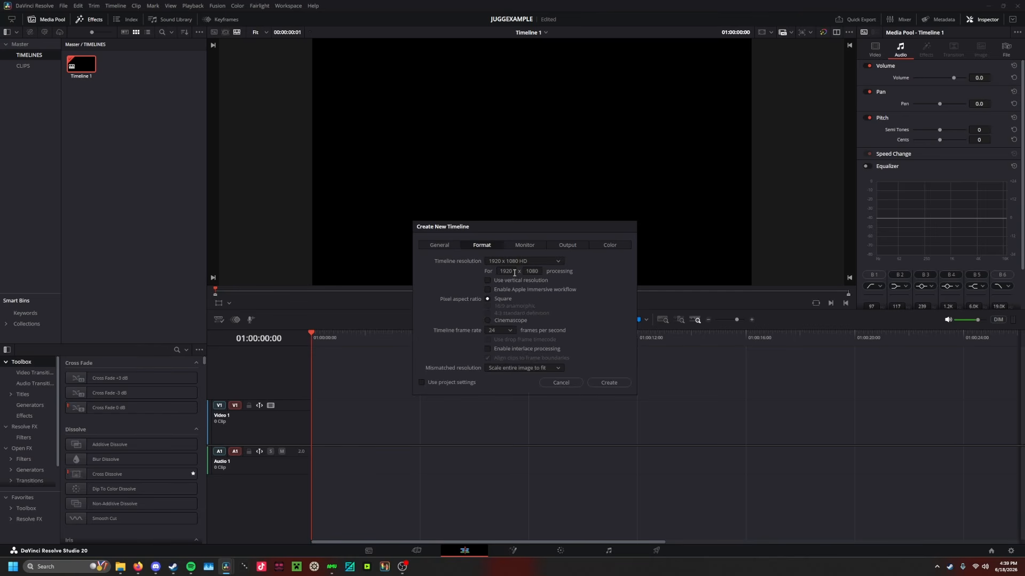
left_click_drag(499, 272, 514, 272)
type("1440")
left_click(495, 331)
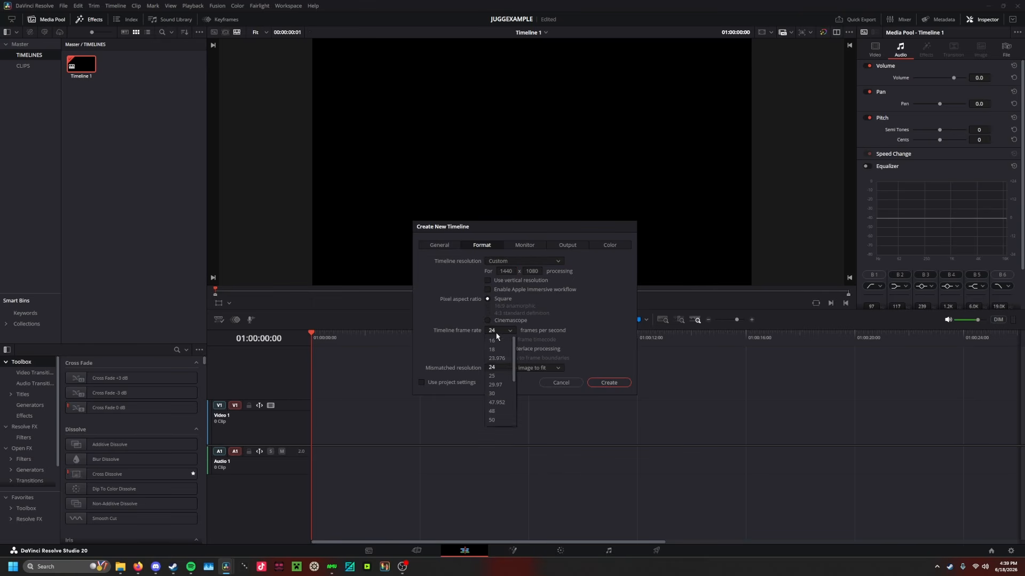
left_click(495, 350)
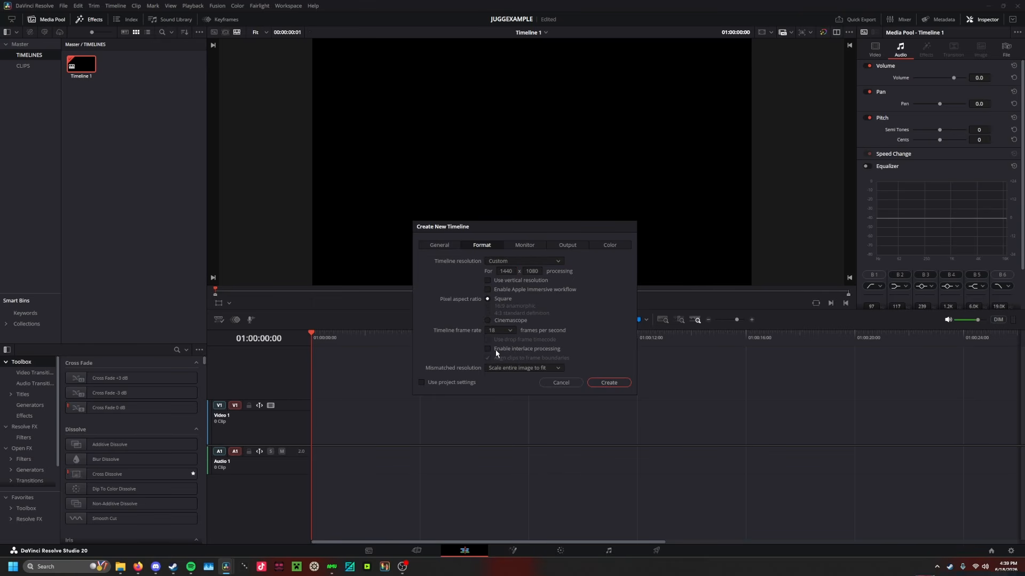
left_click(607, 383)
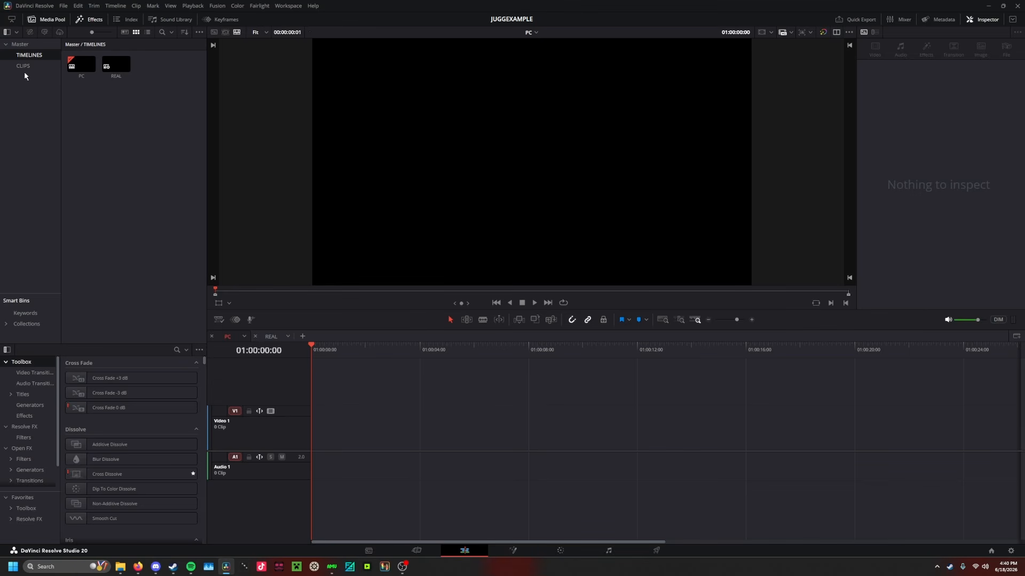
Step: Place JUGGEXAMPLECLIPS.mp4 from the CLIPS bin at the start of the PC timeline and delete its audio
left_click(32, 68)
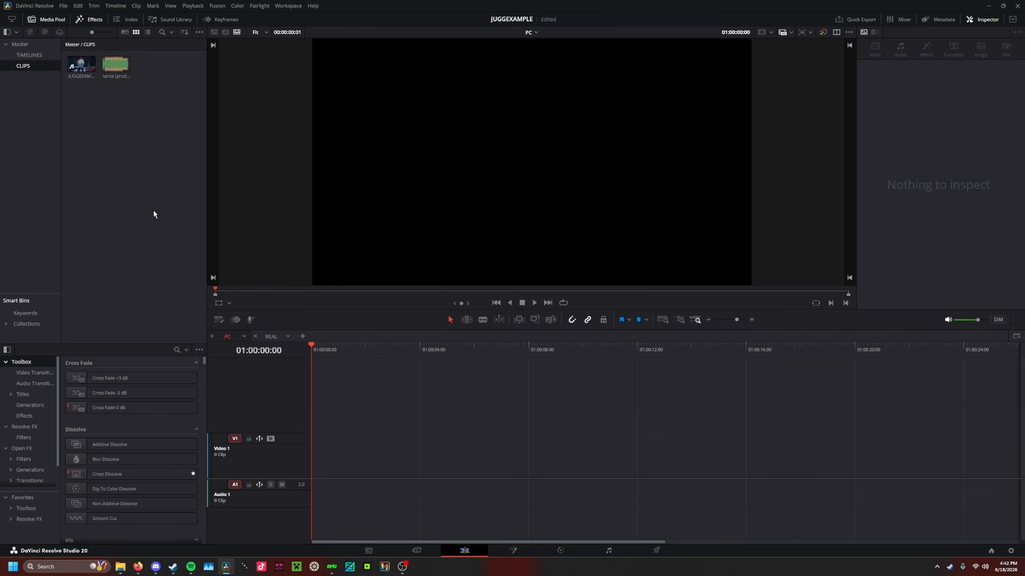
left_click_drag(81, 64, 318, 451)
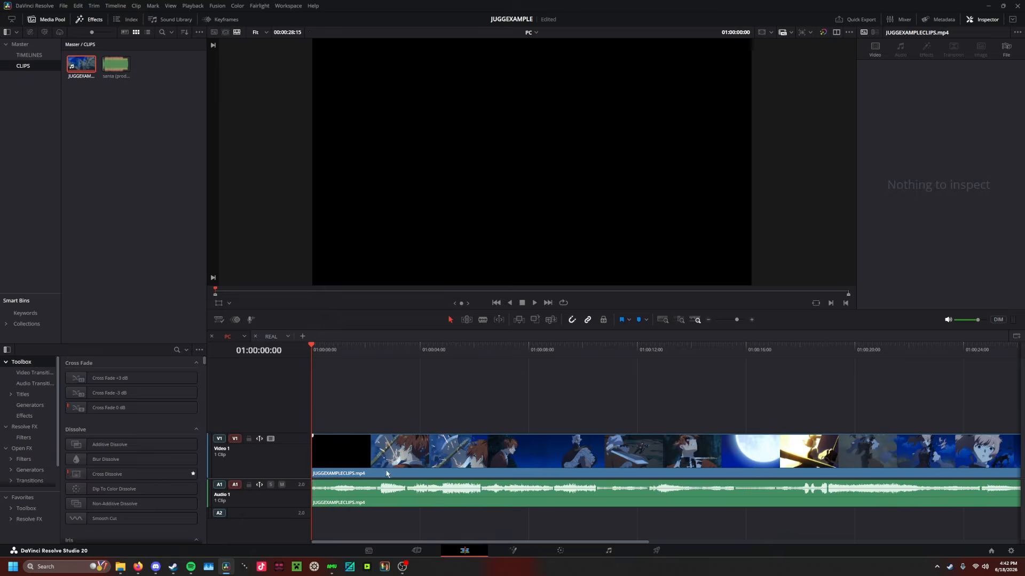
left_click(388, 495)
key("Delete")
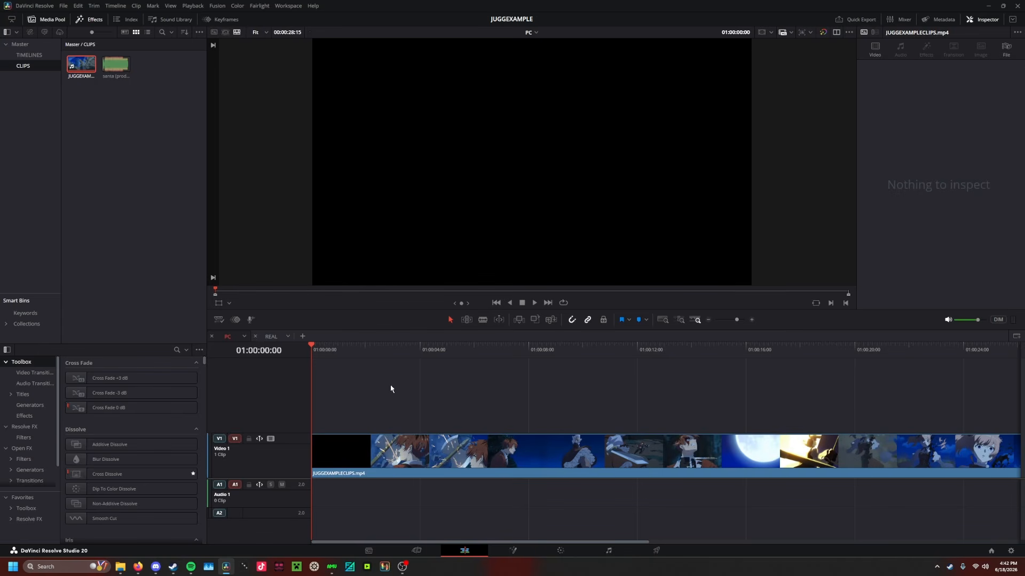
Step: Advance frame by frame through the clip and split it wherever the animation drawing changes, from 01:00:00:03 up to 01:00:00:19
left_click_drag(737, 321, 736, 321)
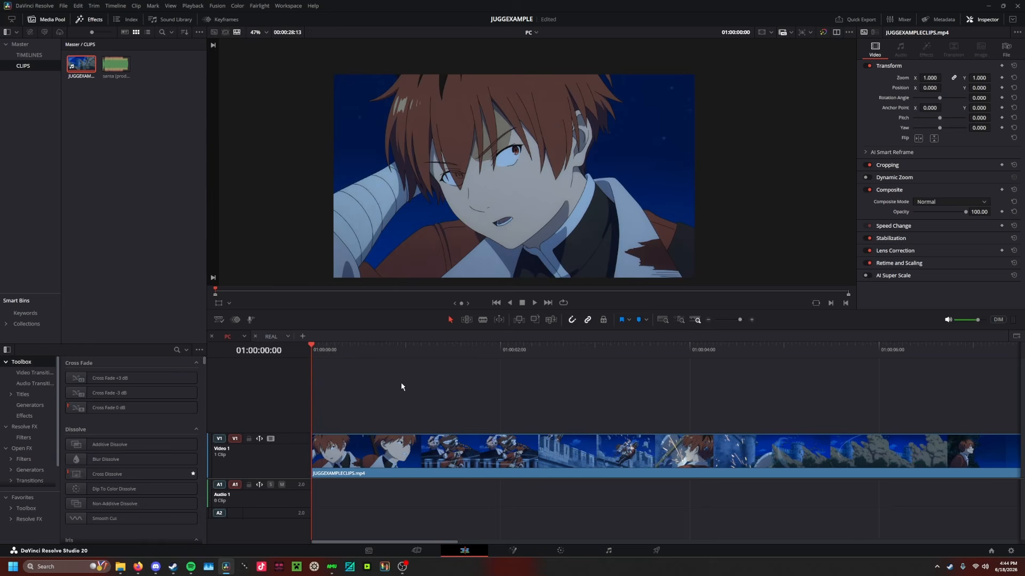
key("Right")
key("Right")
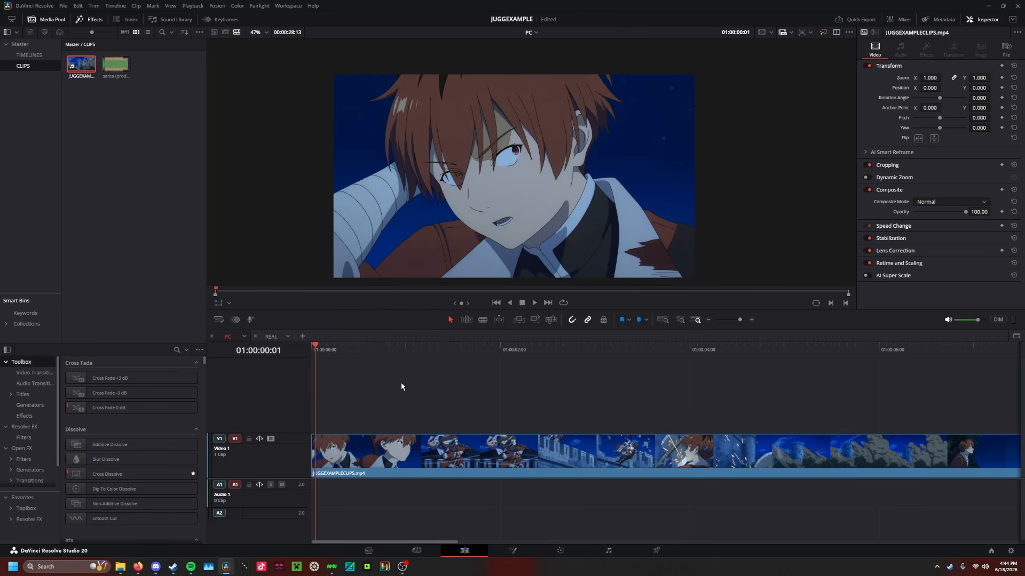
key("Right")
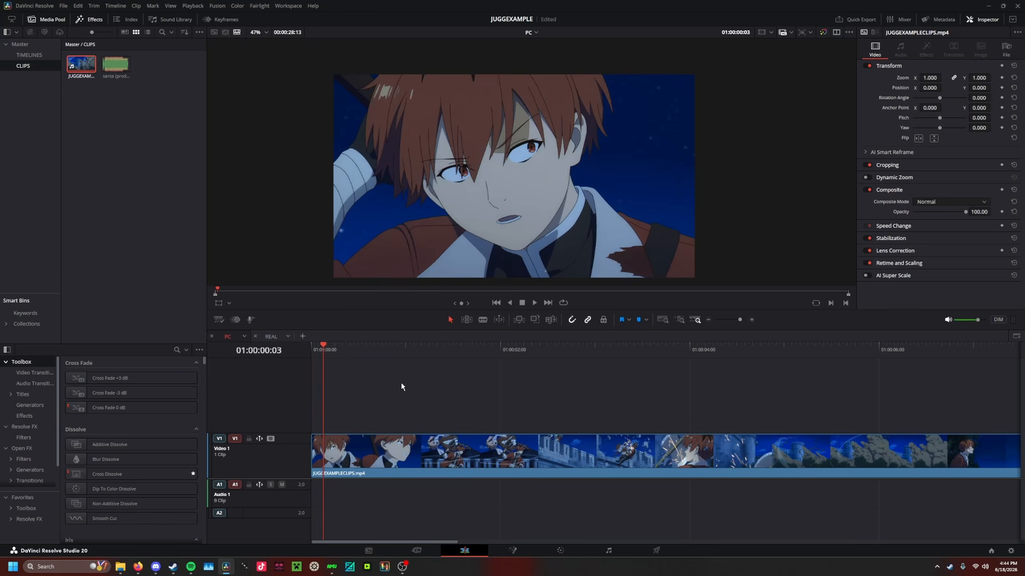
key("ctrl+b")
key("Right")
key("Right")
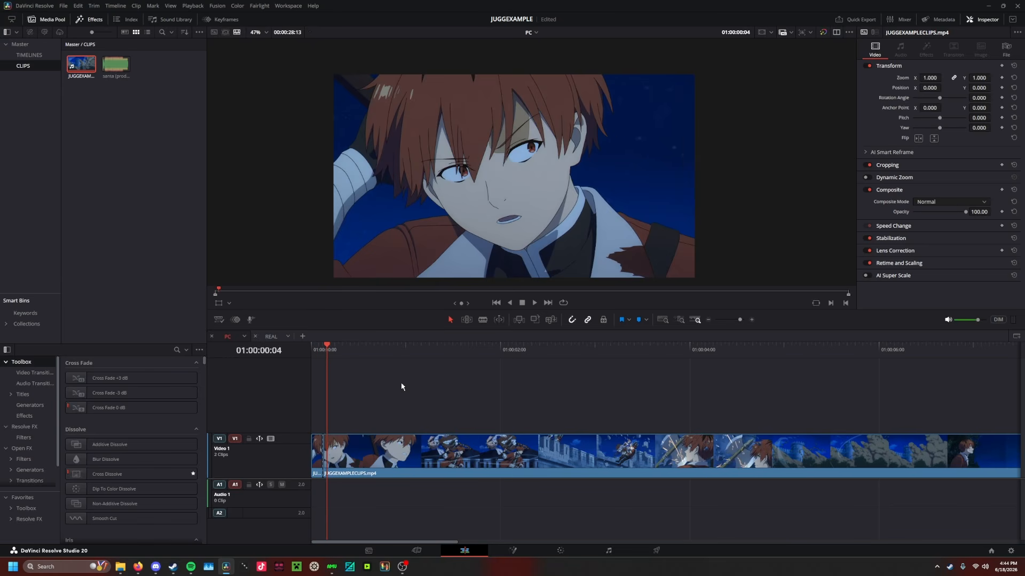
key("ctrl+b")
key("Right")
key("Right")
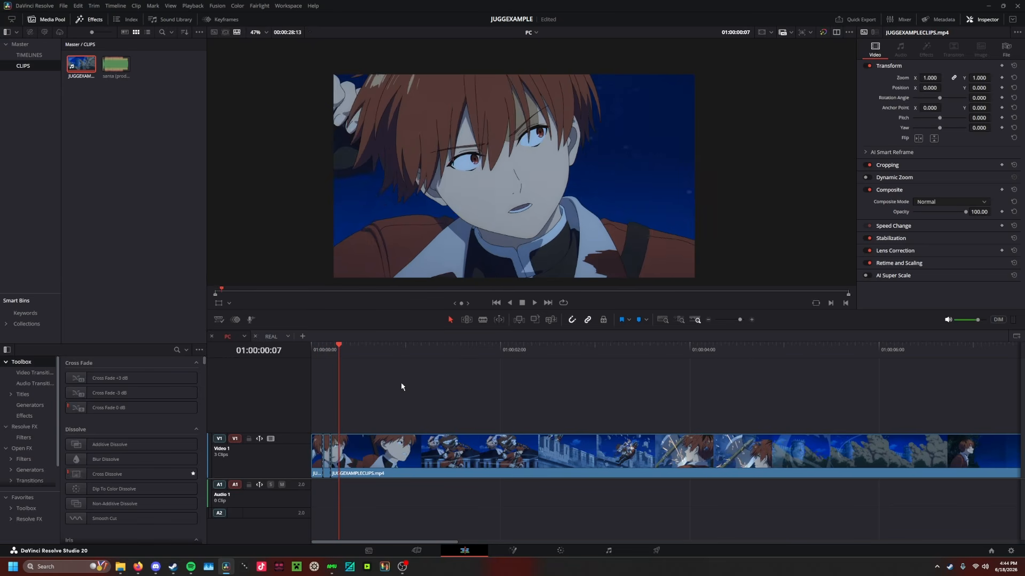
key("Right")
key("Right")
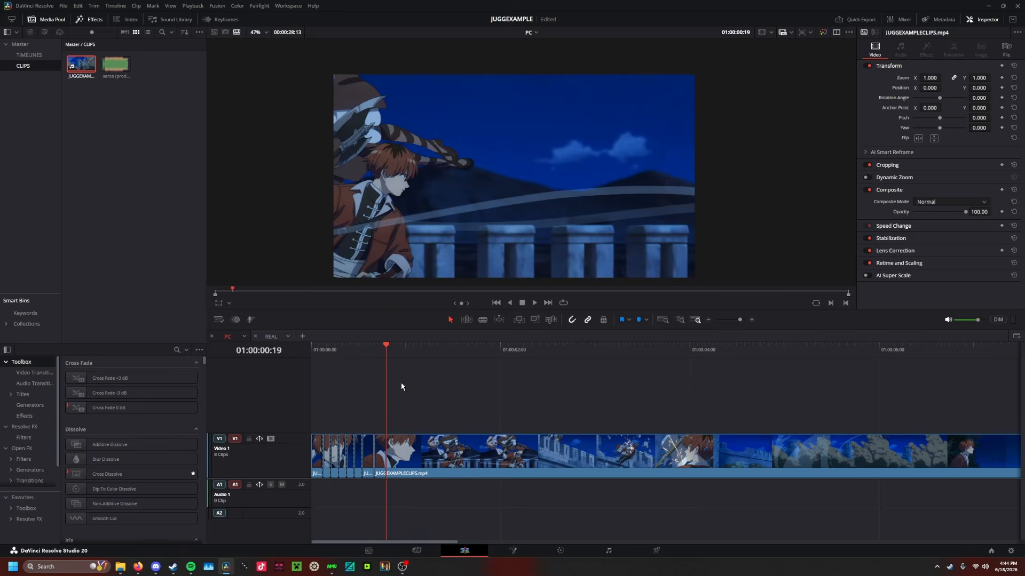
key("ctrl+b")
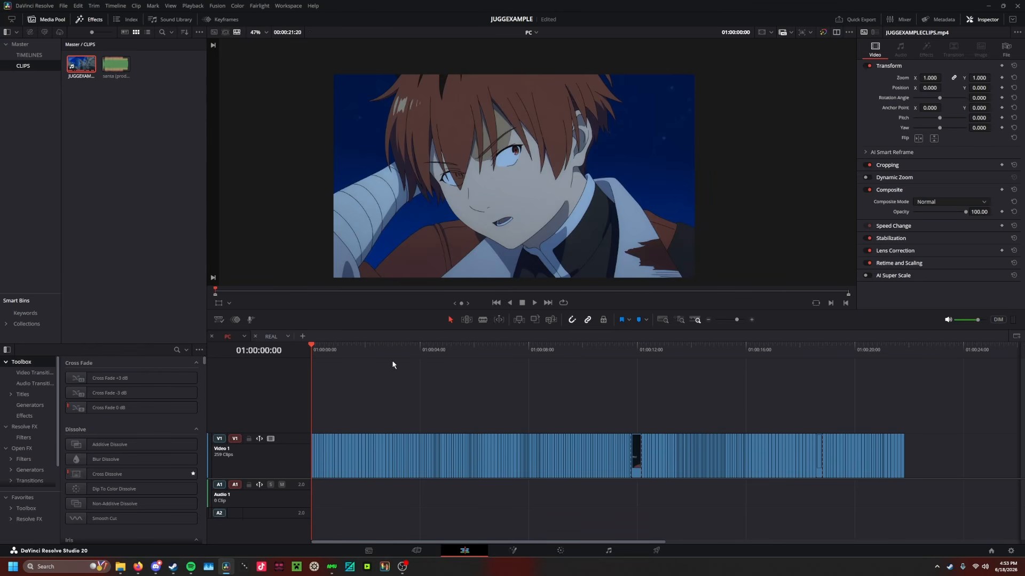
Step: Change the duration of all the split clips on Video 1 to 1 frame
left_click_drag(931, 397, 245, 450)
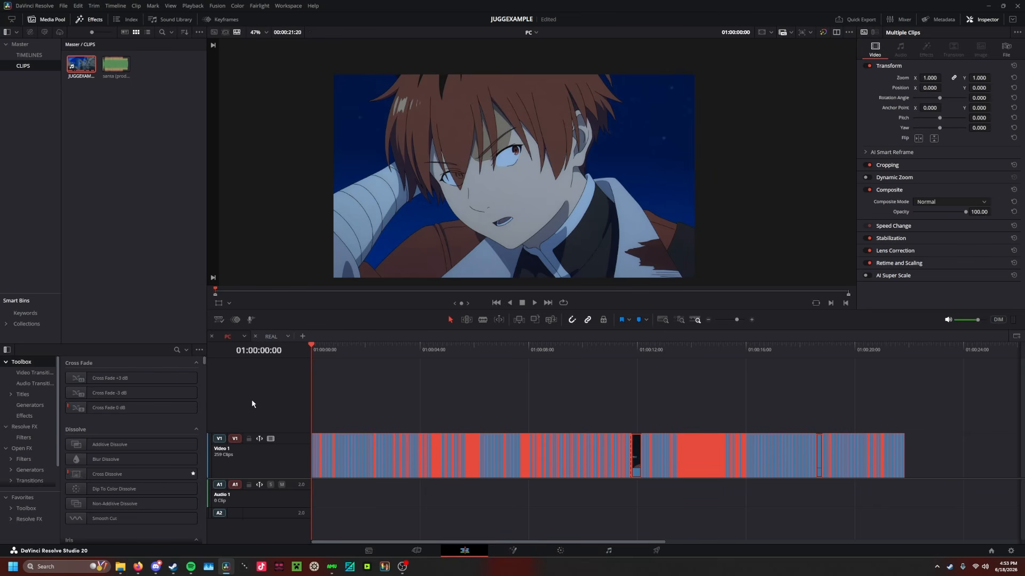
key("ctrl+d")
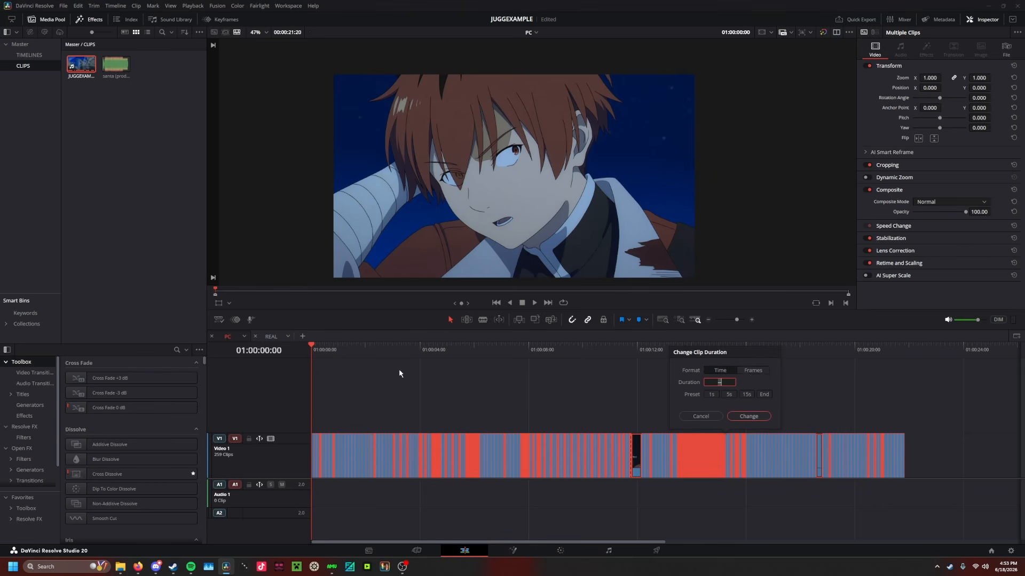
left_click(753, 371)
type("1")
left_click(748, 416)
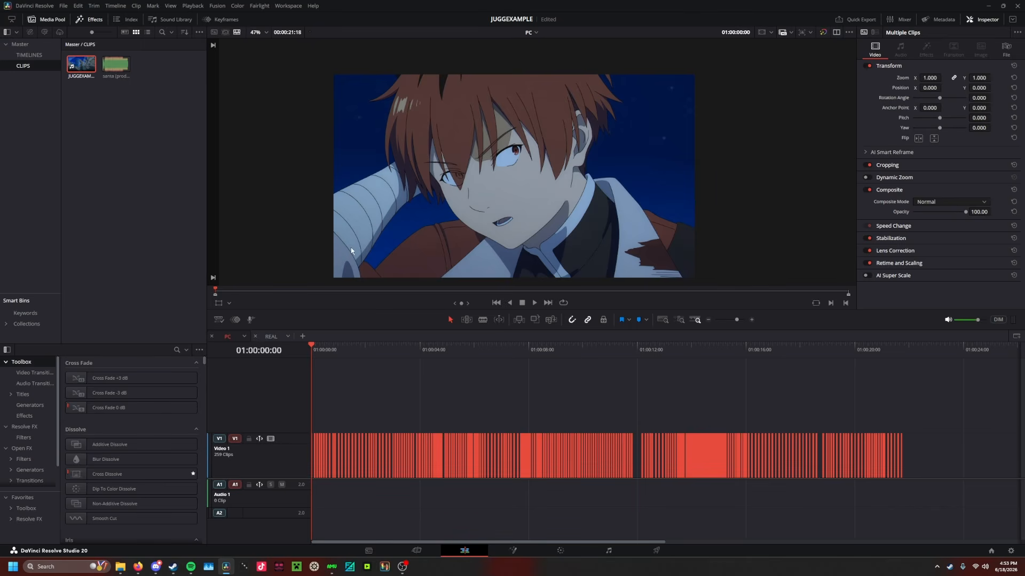
Step: Delete all gaps between the one-frame clips and play back the start of the closed-up sequence
left_click(78, 6)
mouse_move(94, 5)
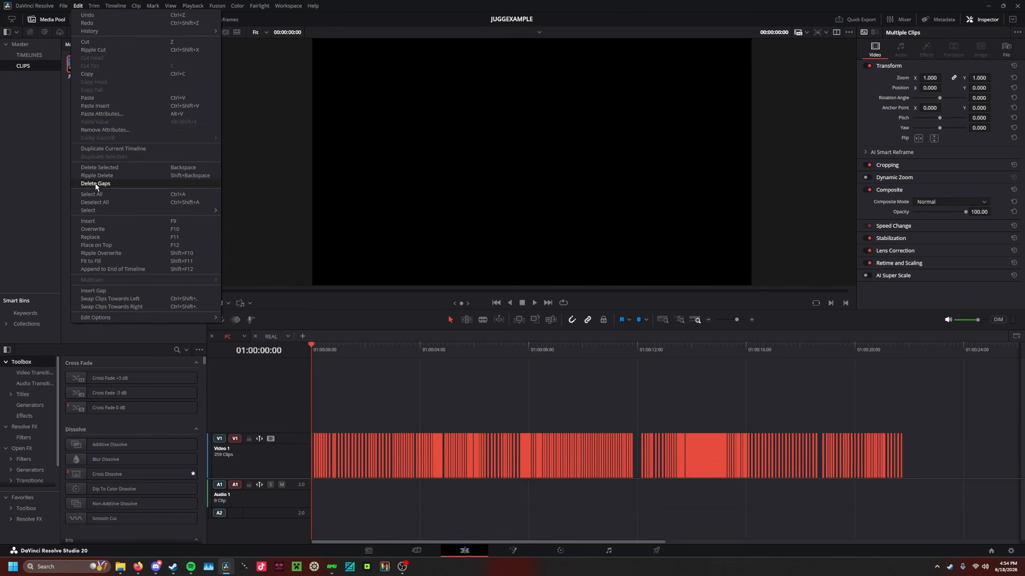
left_click(95, 183)
left_click(506, 408)
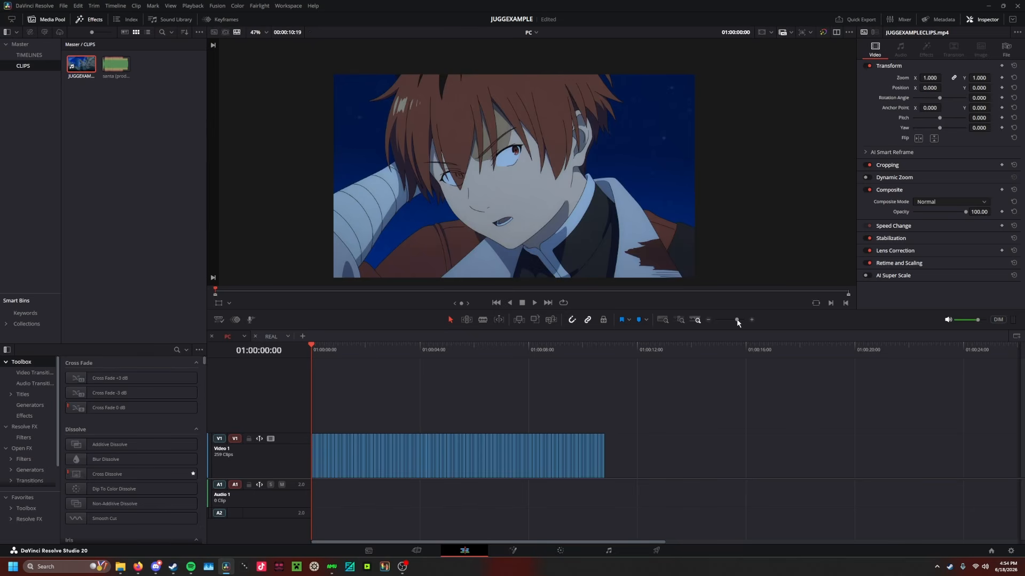
left_click_drag(737, 323, 739, 323)
key("space")
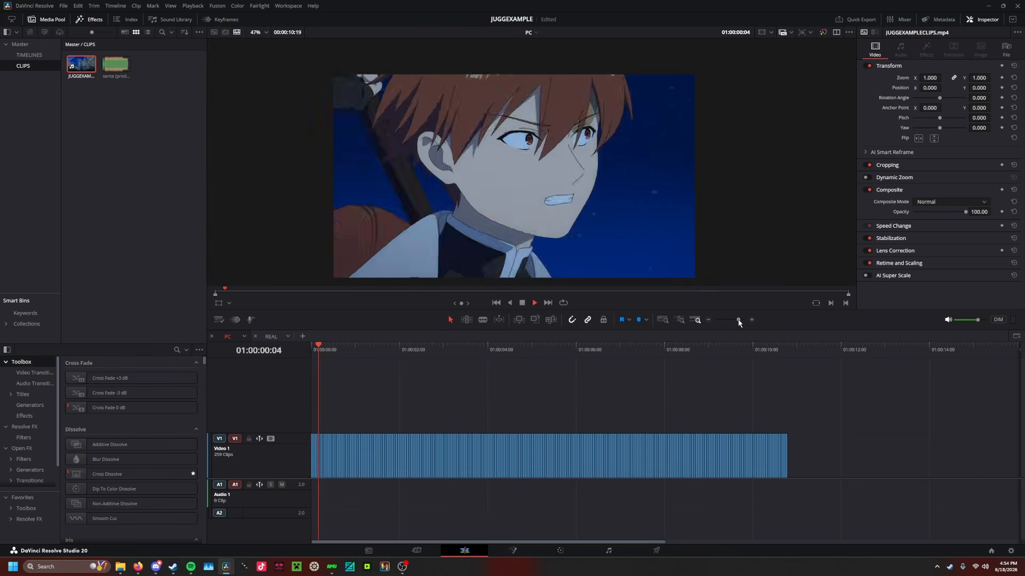
key("space")
Step: Combine all the one-frame clips on Video 1 into a compound clip with the default name
left_click_drag(831, 383, 268, 440)
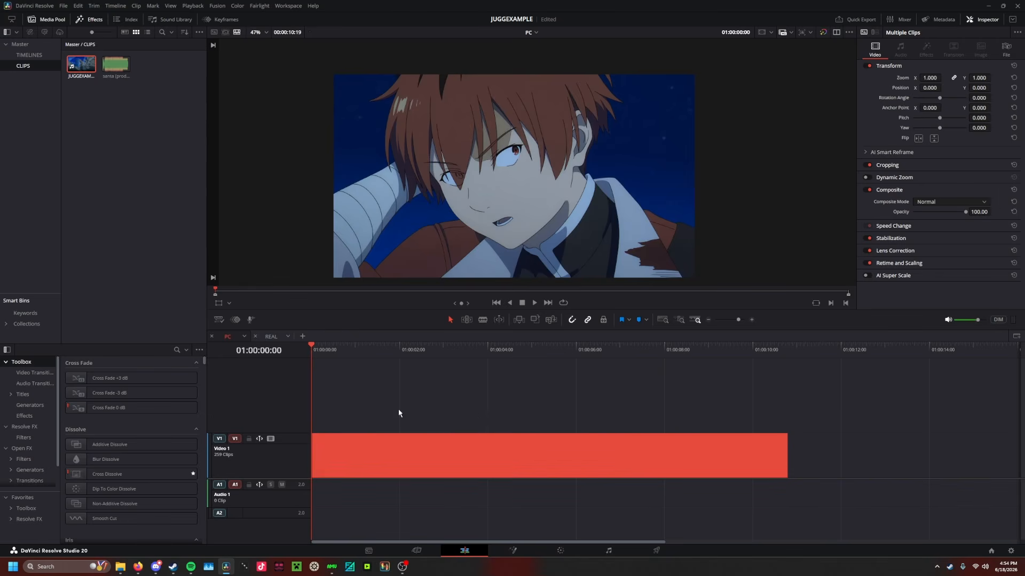
right_click(405, 460)
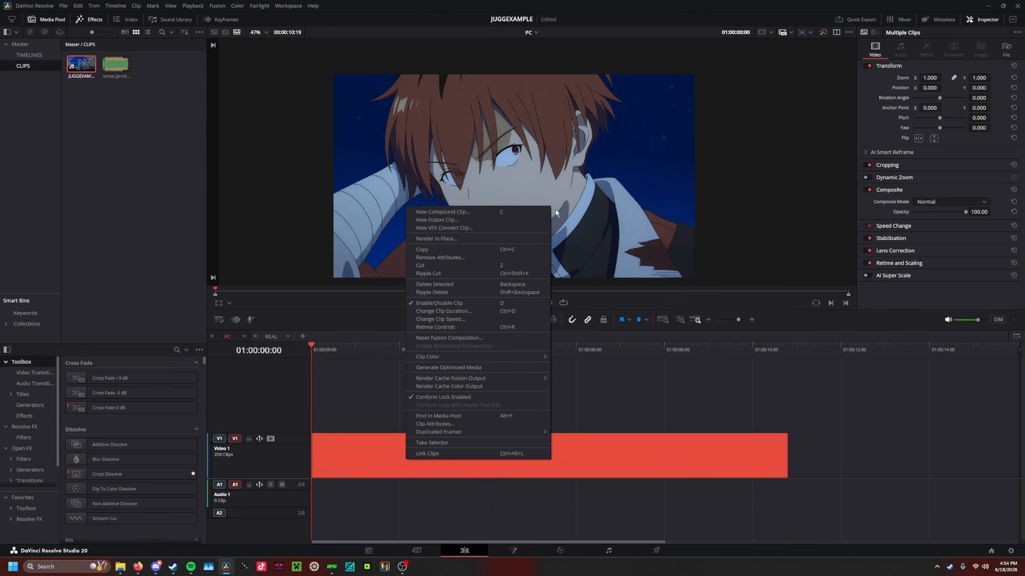
left_click(464, 212)
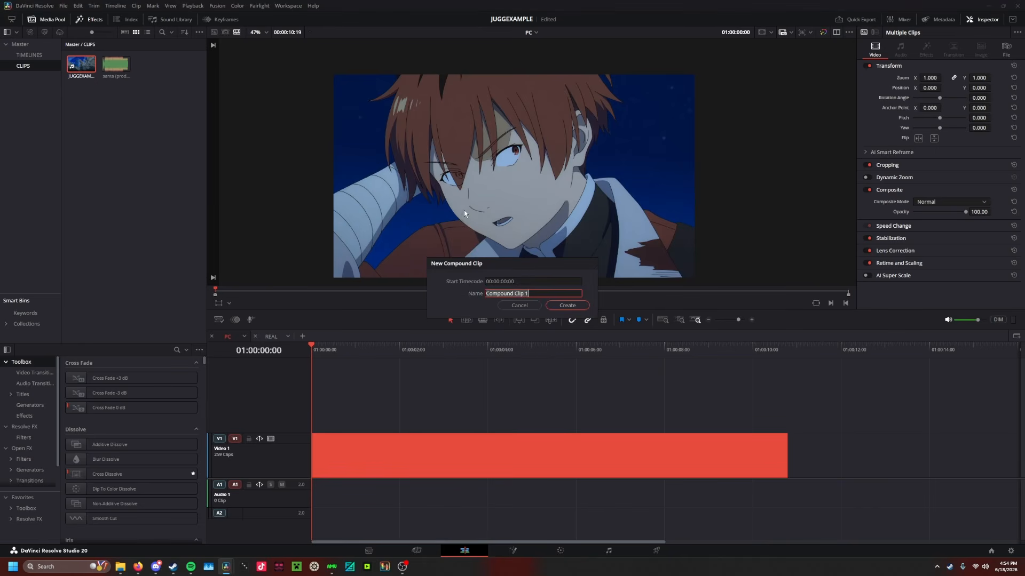
left_click(567, 305)
Step: Render the compound clip in place as QuickTime H.265 into the JUGGEXAMPLE folder
right_click(443, 443)
left_click(462, 257)
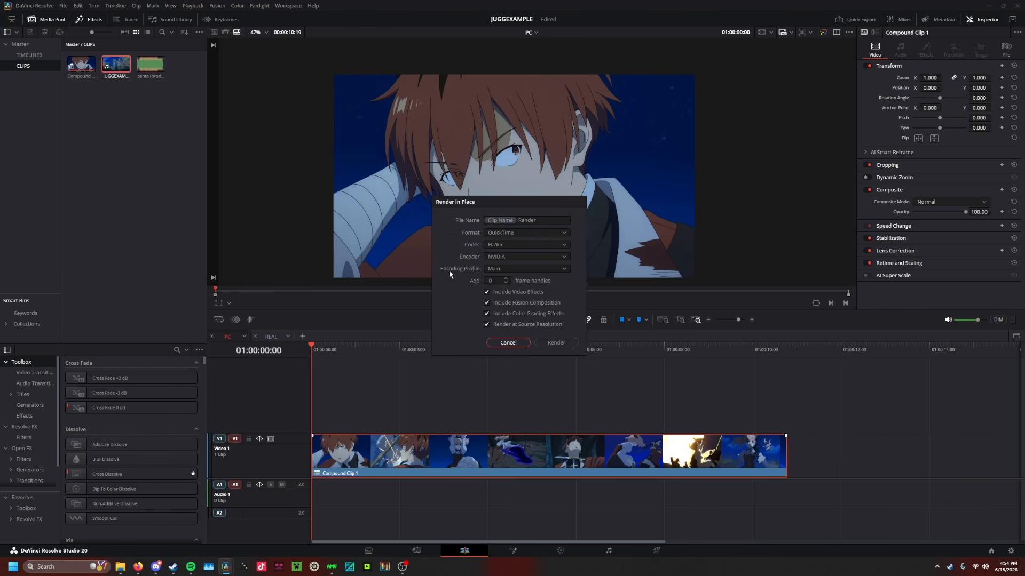
left_click(556, 344)
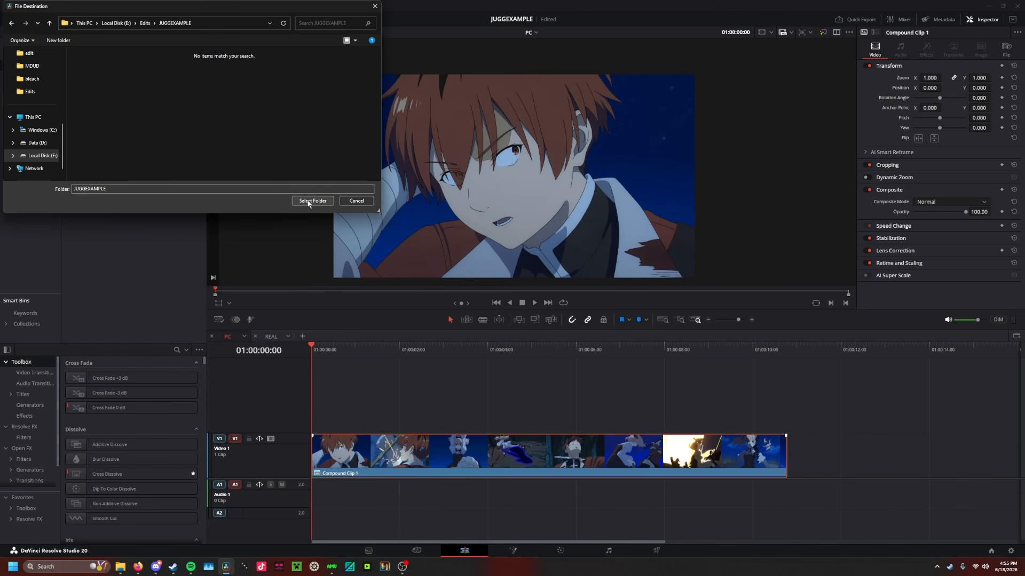
left_click(309, 202)
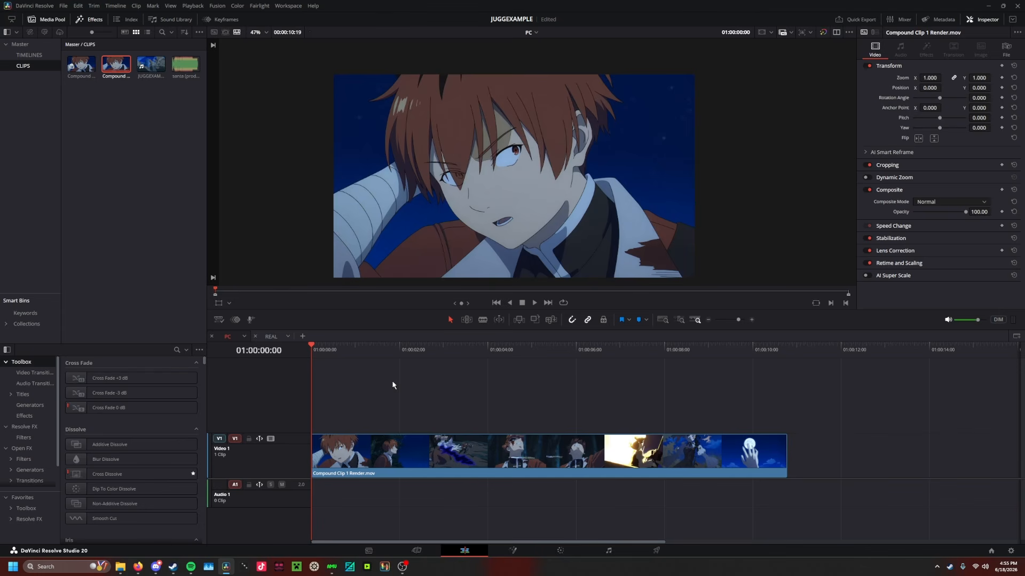
Step: Switch to Flowframes and interpolate Compound Clip 1 Render.mov from 24 to 300 FPS with the RIFE 4.6 model
key("alt+Tab")
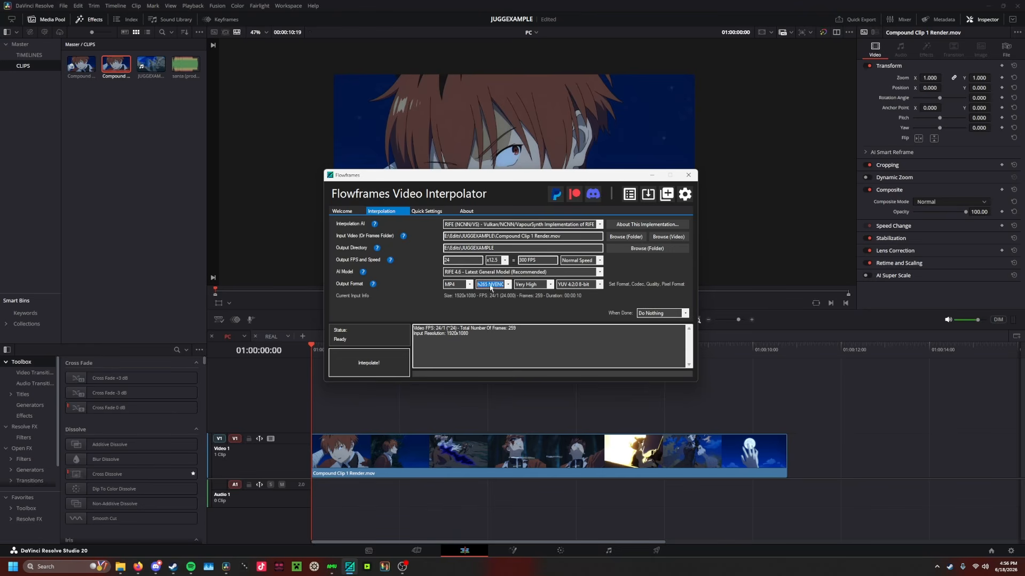
left_click(383, 362)
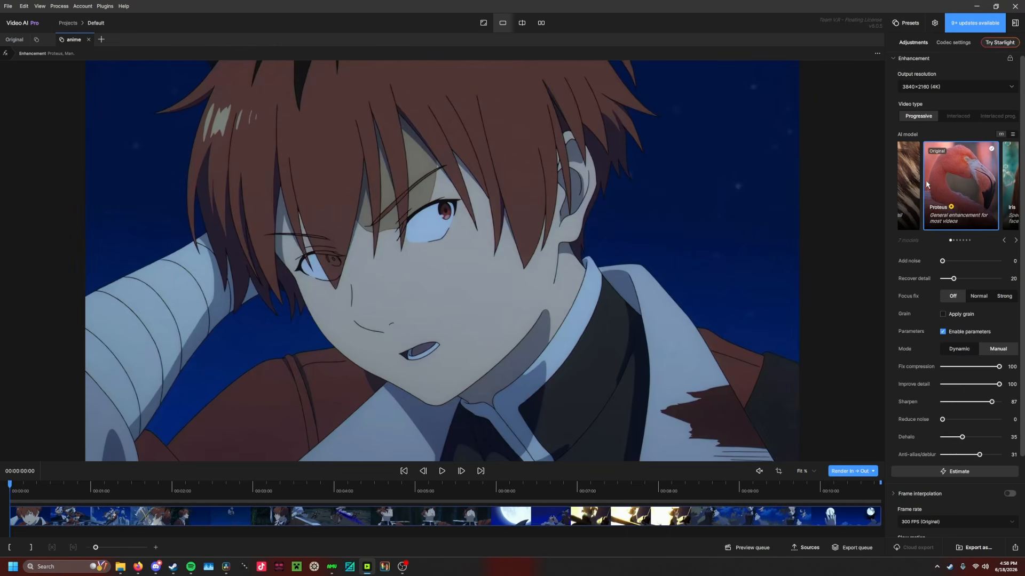
Step: In Topaz Video AI, review the Proteus settings, export the 3840×2160 clip to the JUGGEXAMPLE folder as juggexapleupscaled.mp4 and check the export queue
scroll(888, 235, "down", 2)
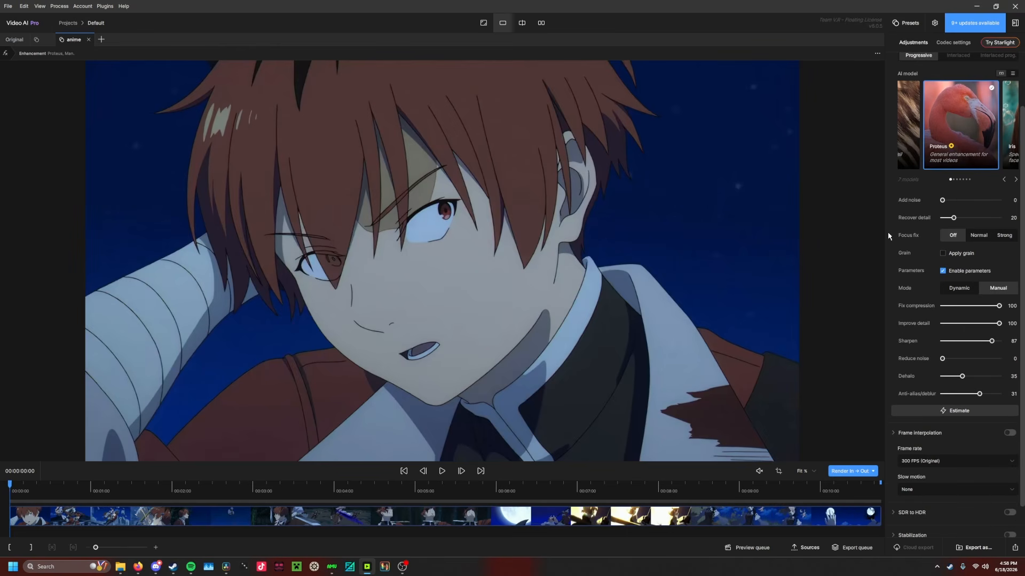
scroll(885, 235, "down", 1)
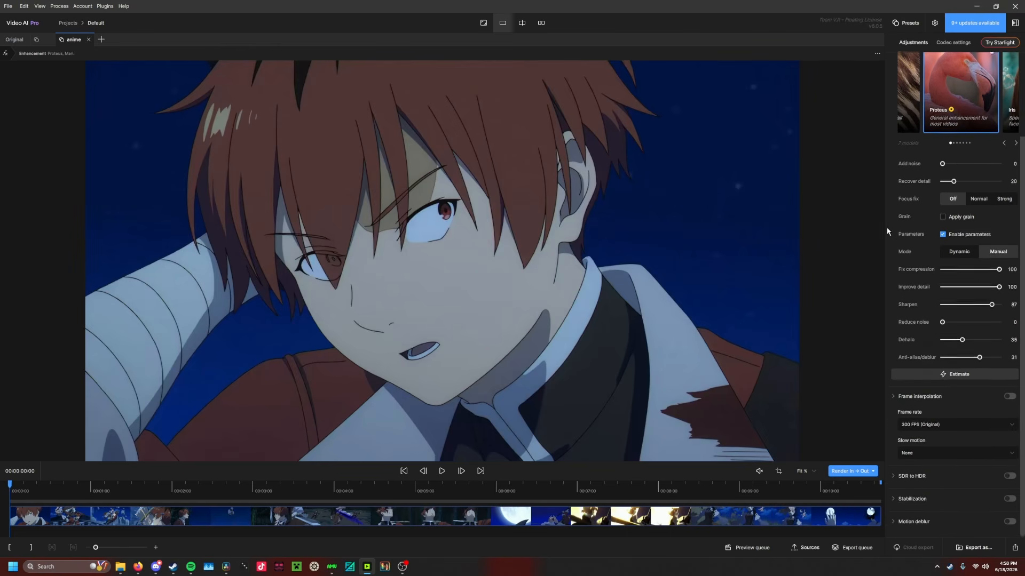
scroll(885, 204, "up", 3)
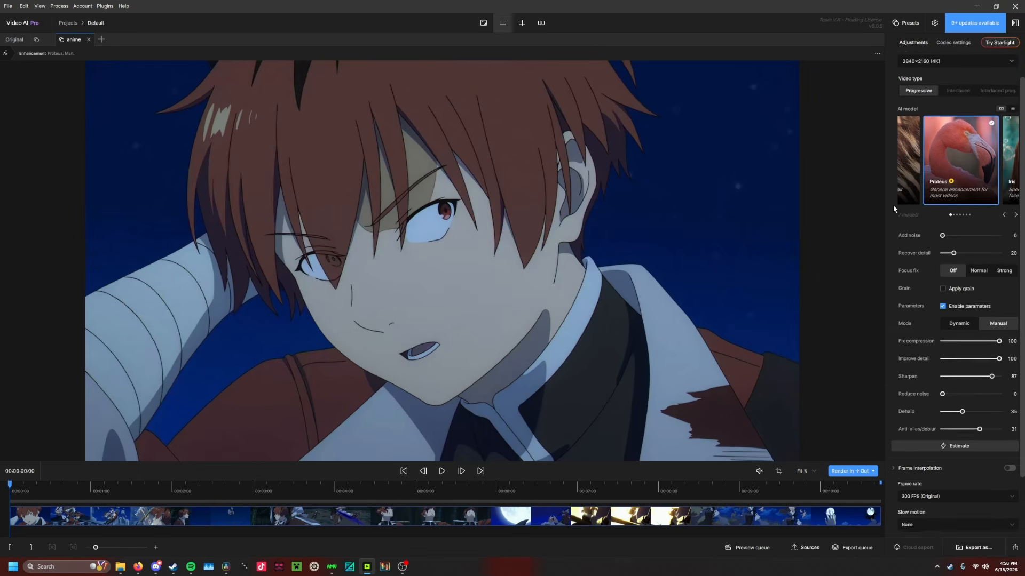
left_click(969, 548)
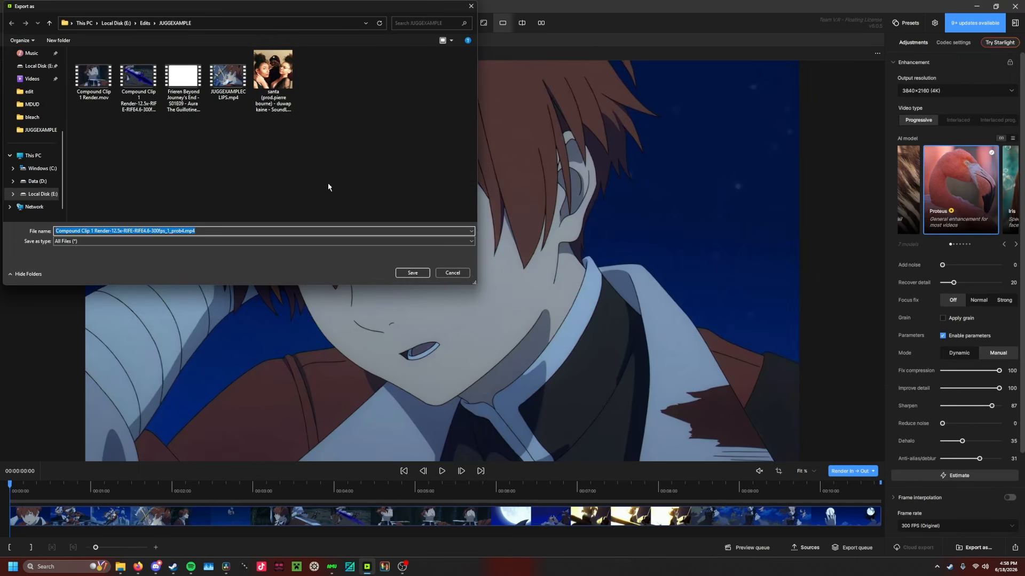
left_click(413, 273)
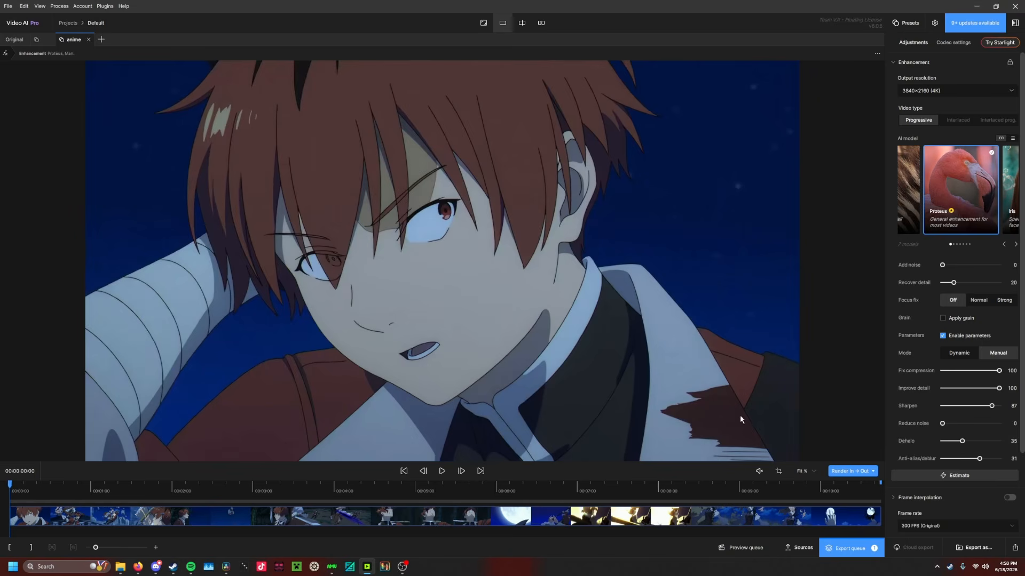
left_click(849, 548)
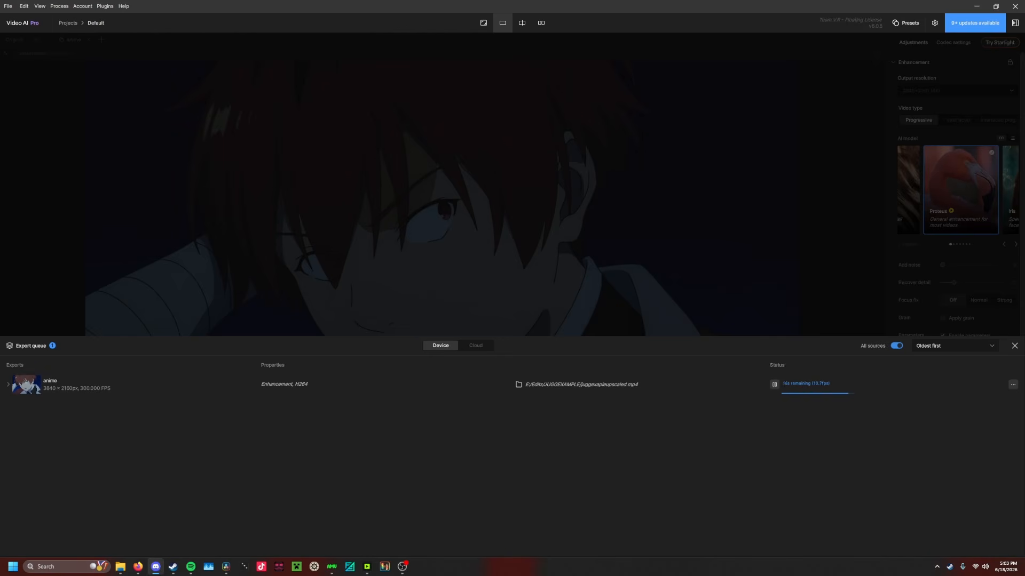
Step: Switch to DaVinci Resolve and add timeline markers along the santa audio clip in the REAL timeline
left_click(225, 566)
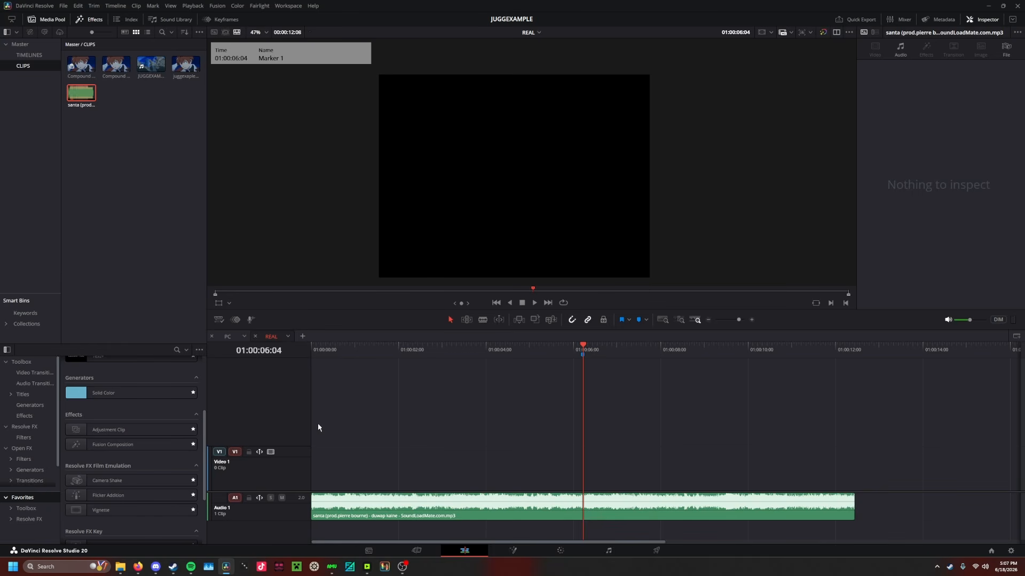
left_click(336, 348)
key("m")
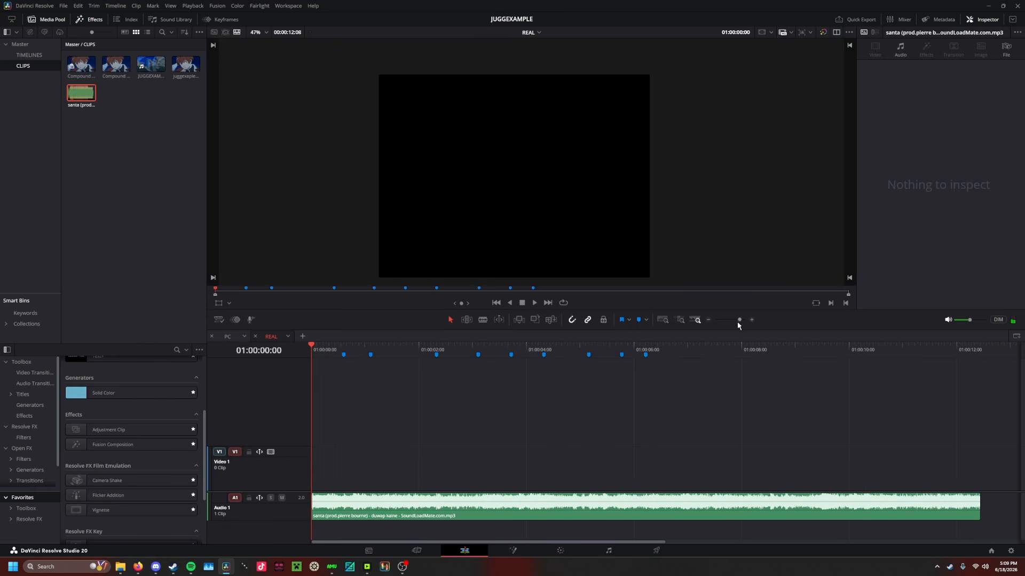
Step: Place nine Fusion Compositions back to back on Video 1, trimming each one to end at the next timeline marker
left_click(126, 446)
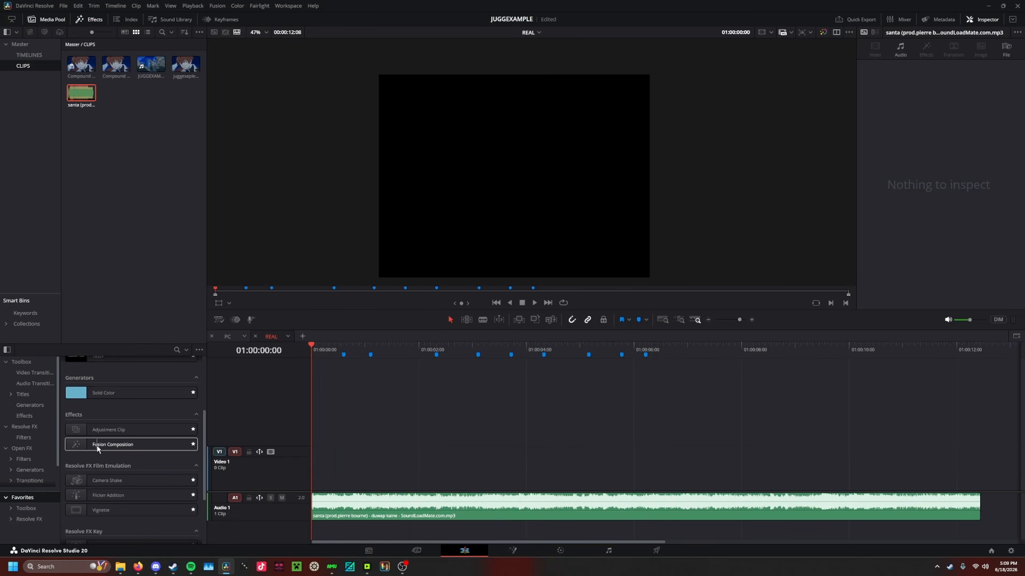
left_click_drag(95, 448, 280, 460)
left_click_drag(575, 463, 342, 459)
left_click_drag(151, 448, 347, 470)
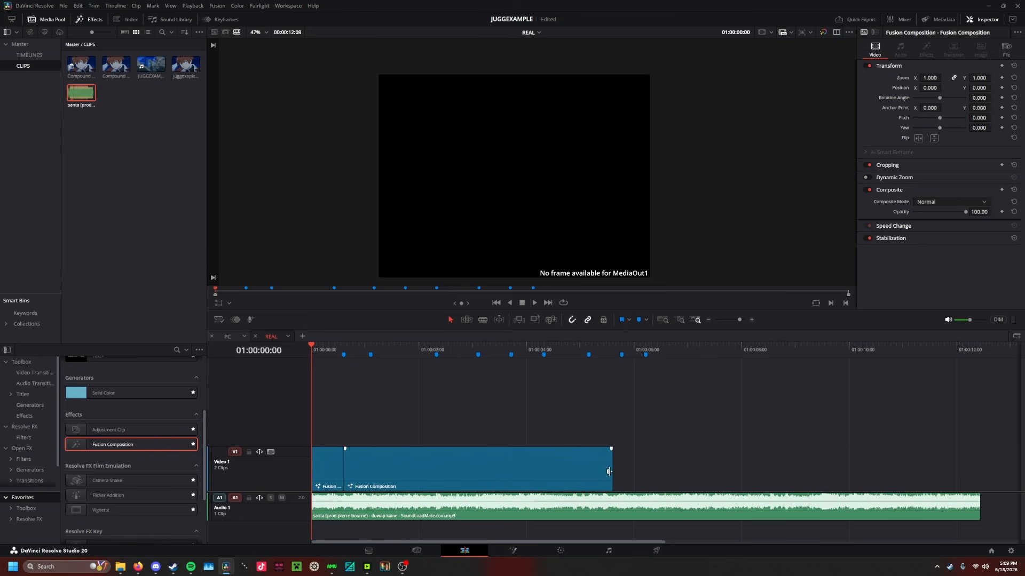
left_click_drag(610, 472, 368, 471)
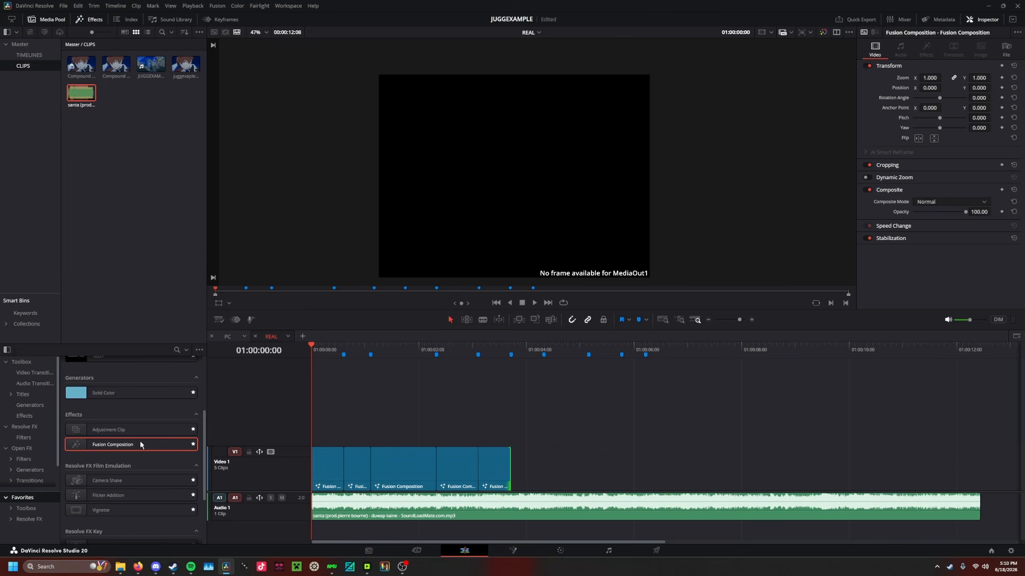
left_click_drag(137, 446, 544, 448)
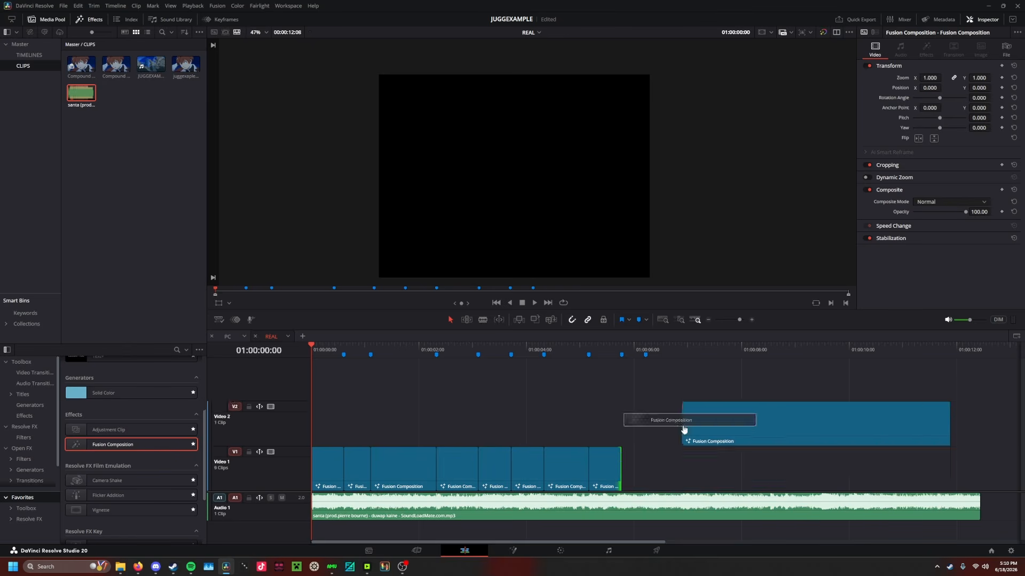
left_click_drag(684, 430, 638, 426)
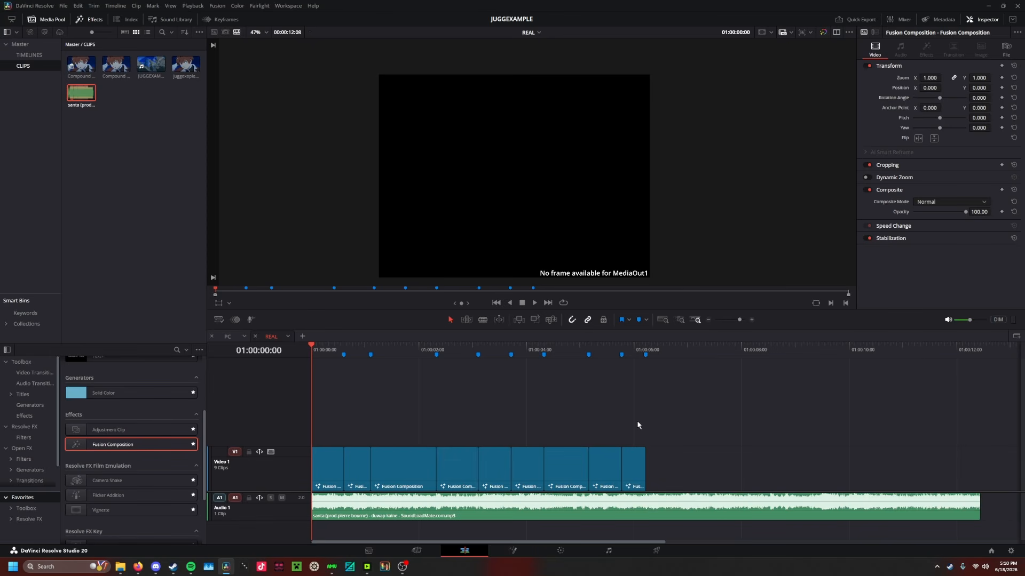
Step: Open the first Fusion Composition, connect a Background node to MediaOut1 and merge juggexapleupscaled.mp4 over it
left_click(512, 552)
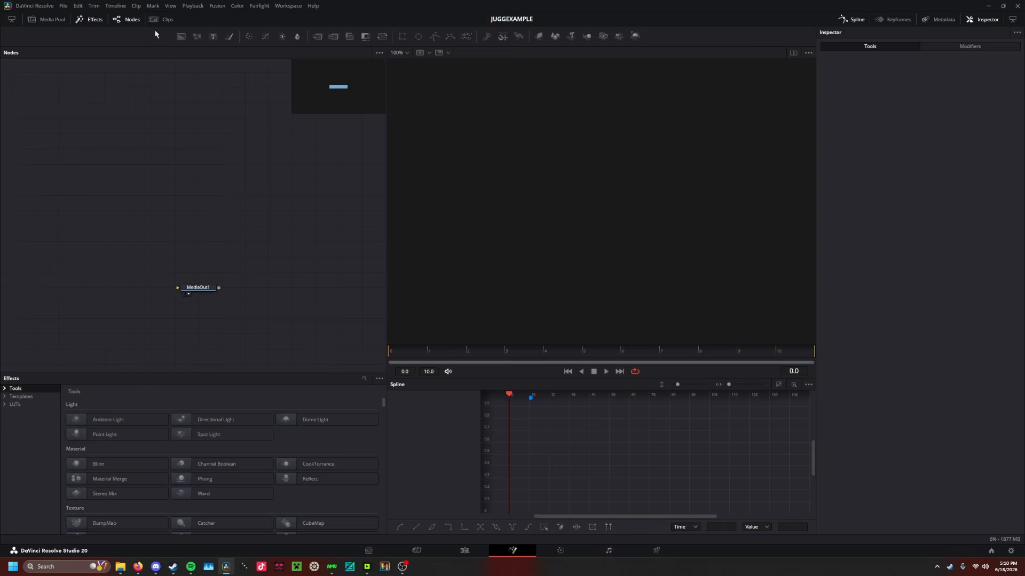
left_click_drag(181, 36, 215, 311)
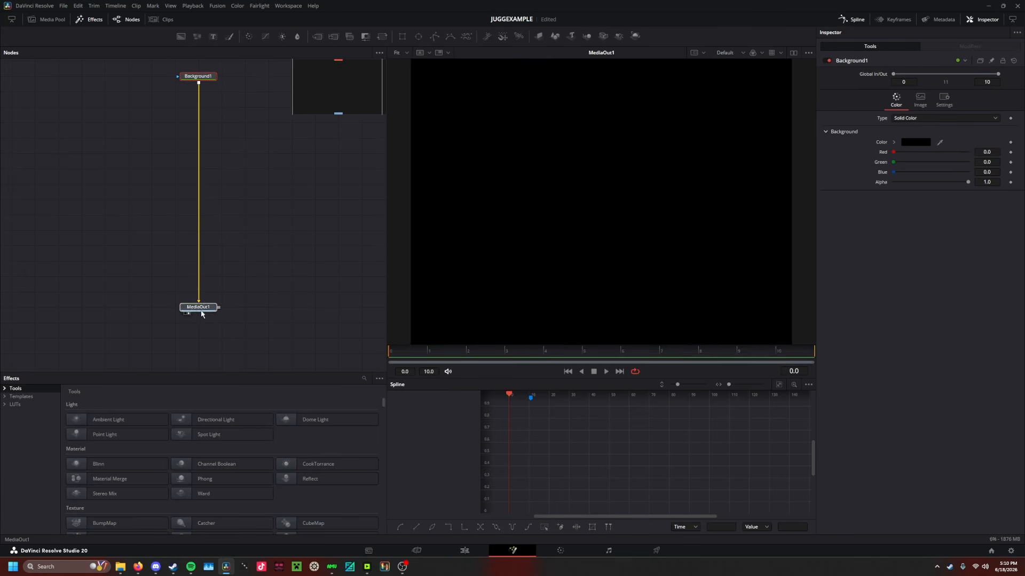
left_click(51, 21)
left_click(240, 399)
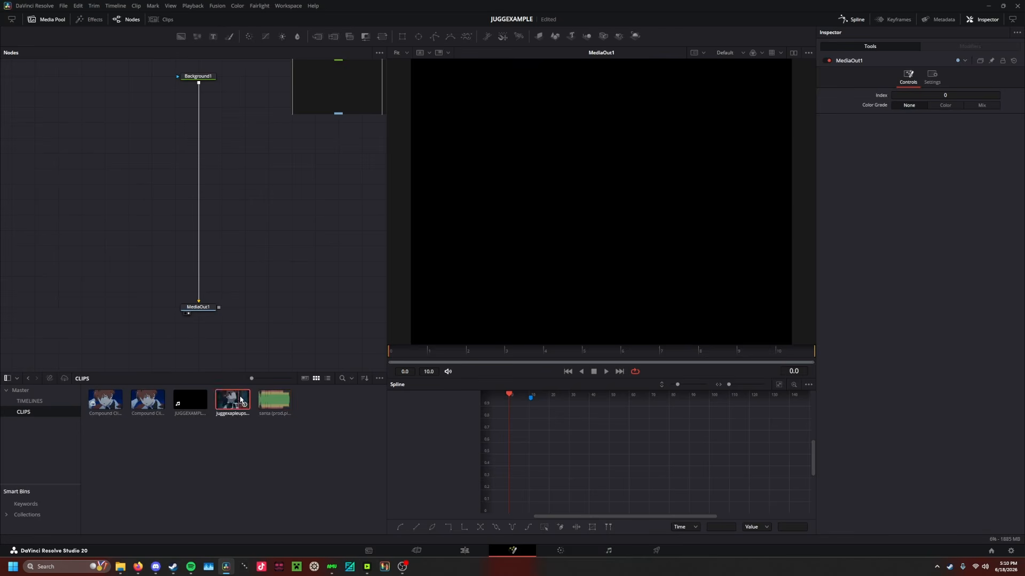
left_click_drag(240, 399, 199, 84)
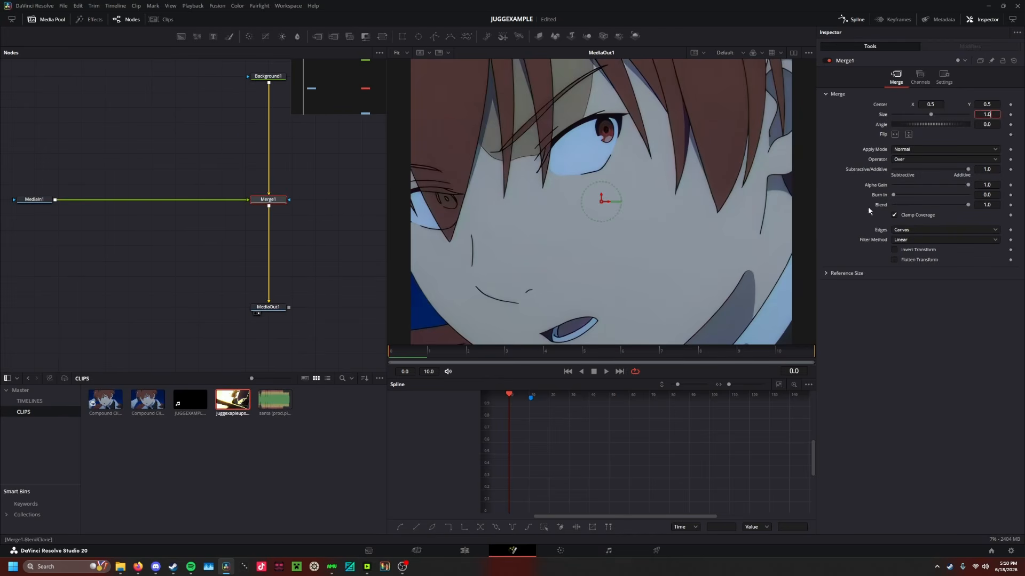
Step: Set the size of the Merge node to 0.5
left_click(863, 104)
left_click(993, 116)
type("0.5")
key("Return")
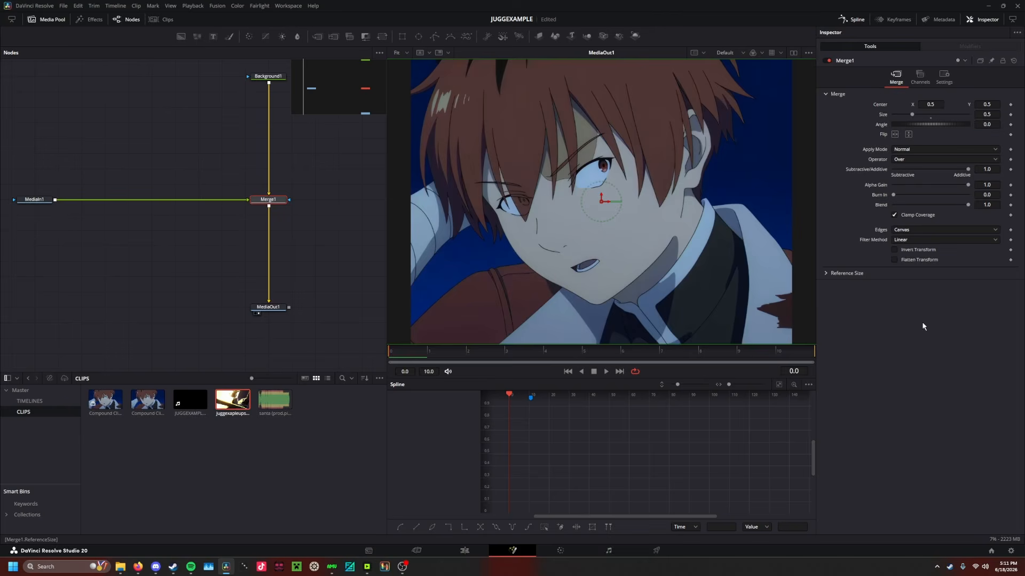
Step: Insert an Optical Flow node followed by a Time Stretcher node between MediaIn1 and Merge1
left_click(35, 199)
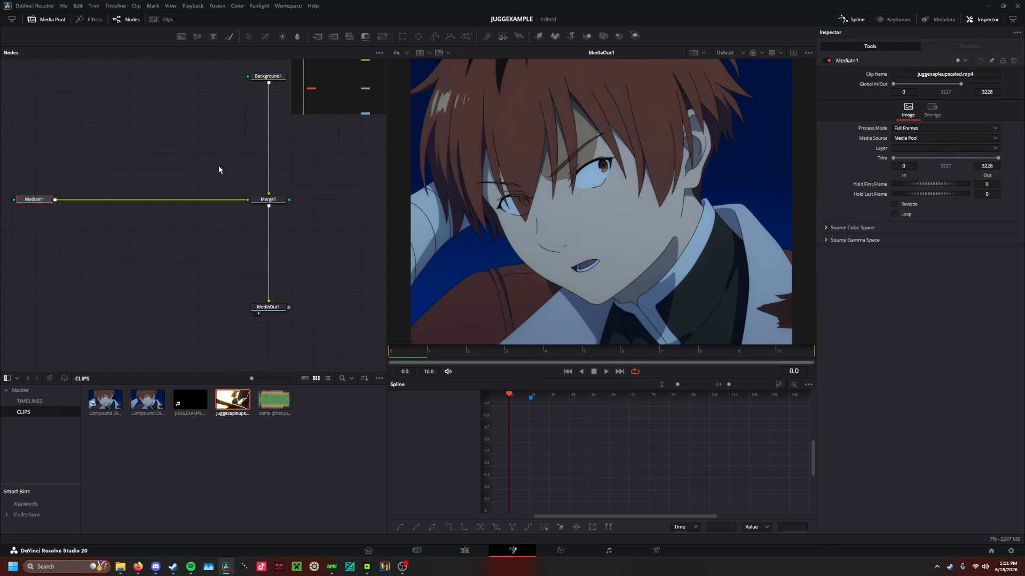
key("shift+space")
type("of")
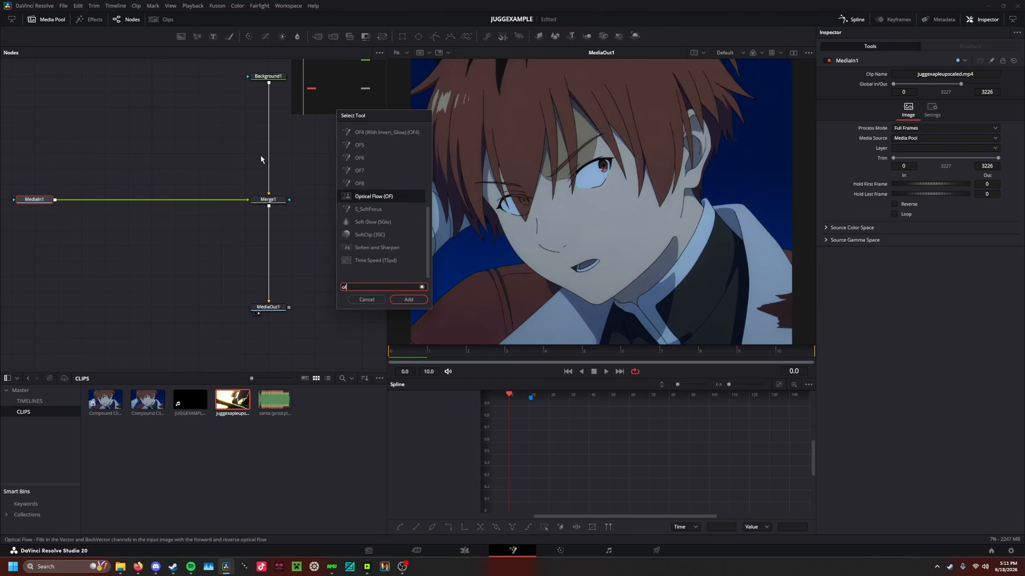
left_click(408, 299)
key("shift+space")
type("tst")
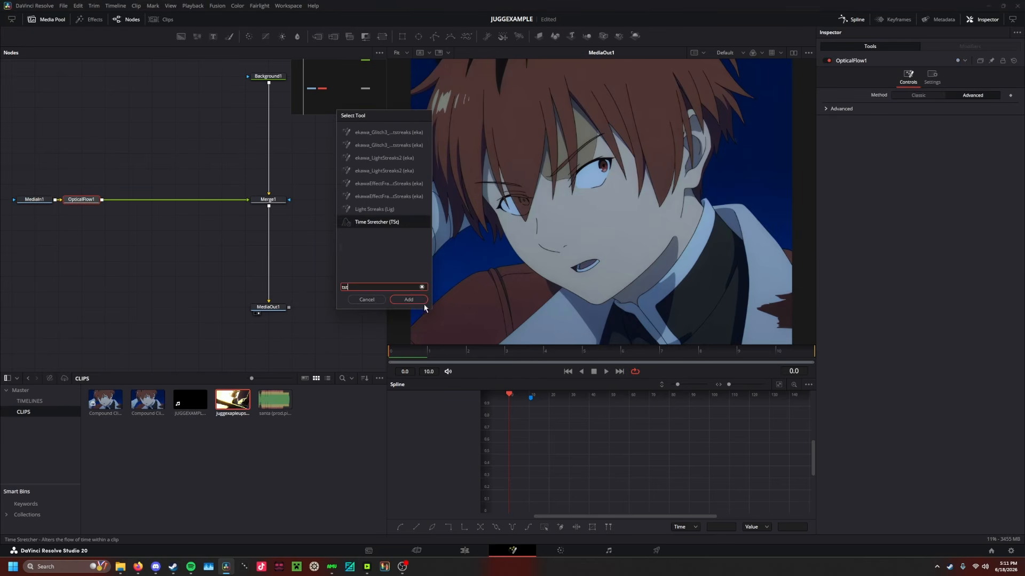
left_click(408, 300)
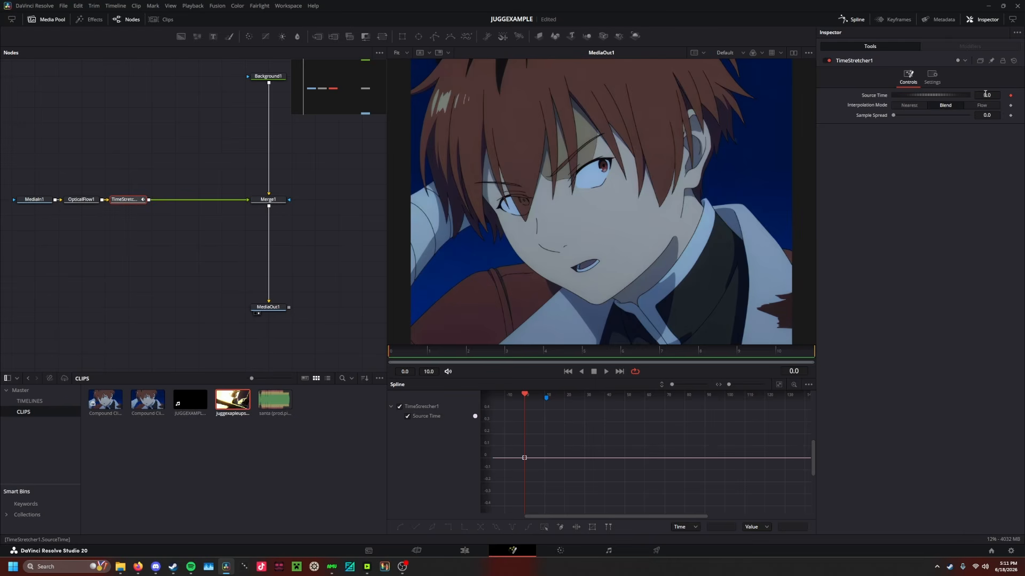
Step: Scrub the Time Stretcher's source time through the footage at frame 0 and reset it to 0
left_click_drag(986, 95, 1018, 94)
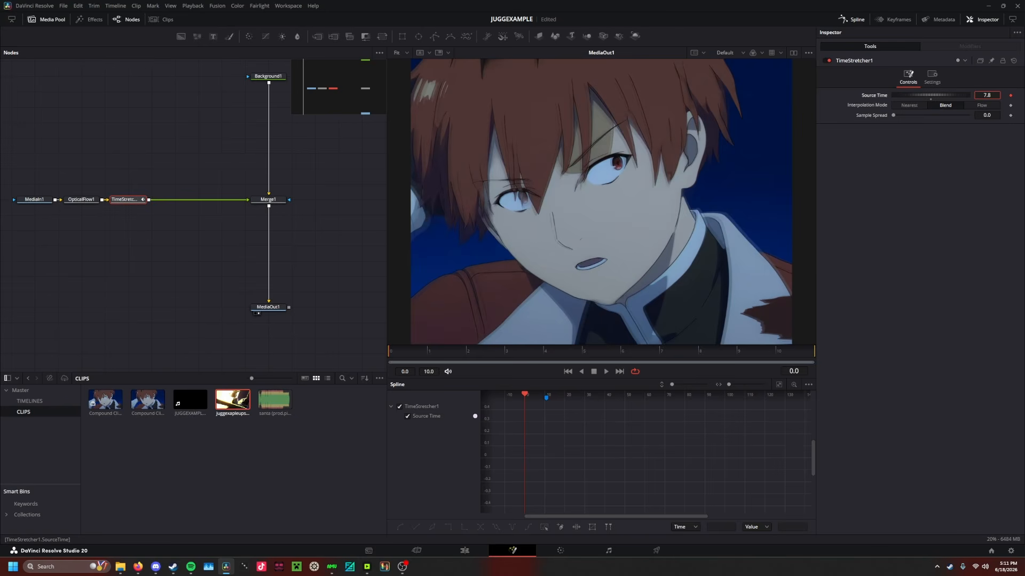
left_click_drag(986, 95, 961, 95)
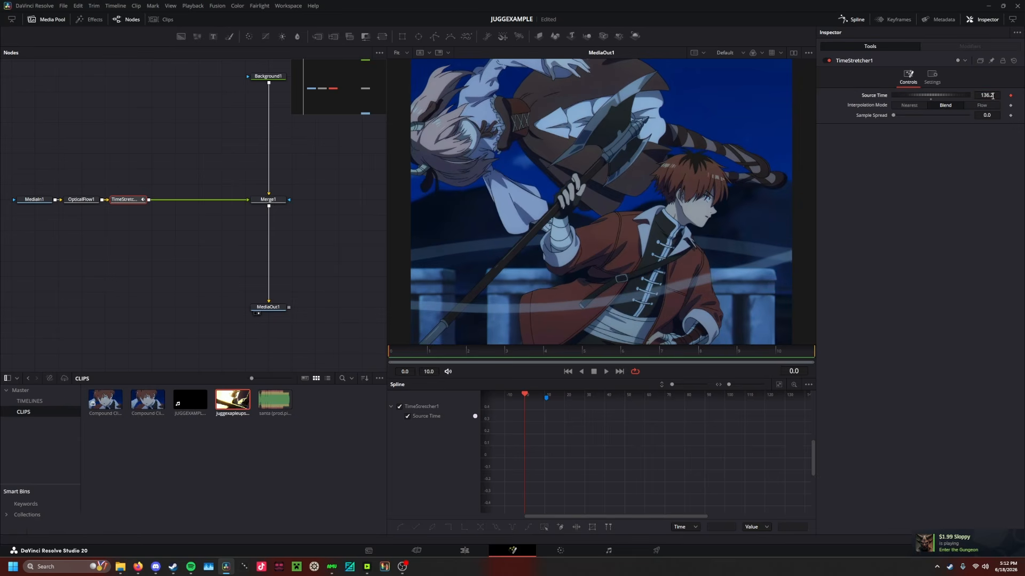
double_click(992, 95)
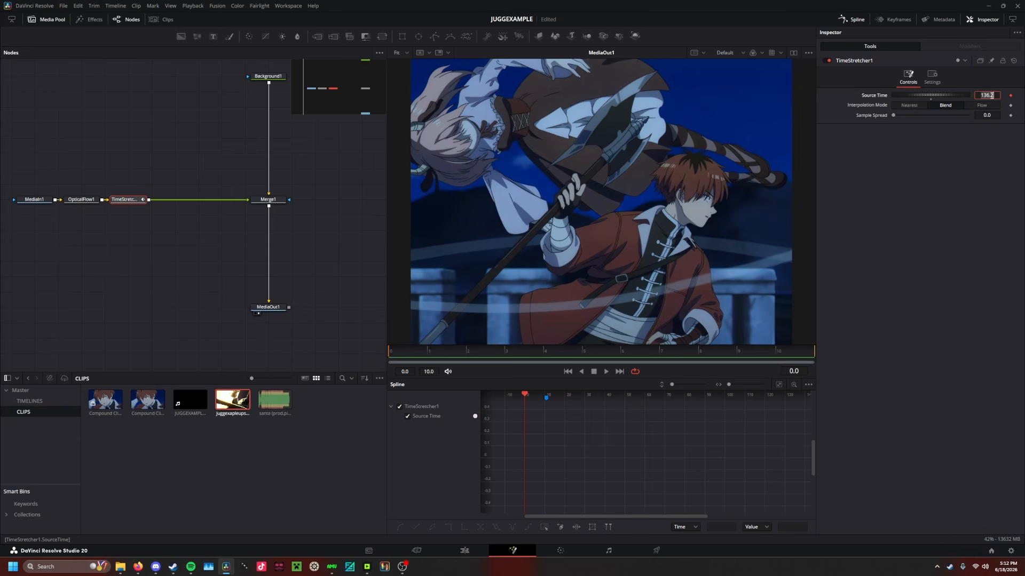
type("0")
key("Return")
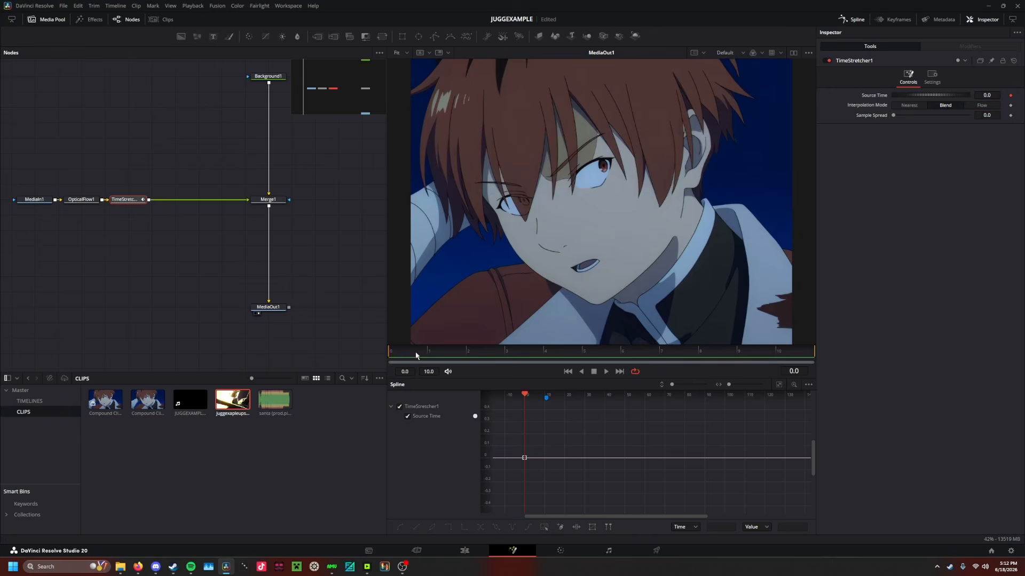
Step: Keyframe the source time to 88 at frame 10 and set Flow interpolation with Clamp Edges and both Backward warp directions enabled
left_click_drag(416, 356, 840, 371)
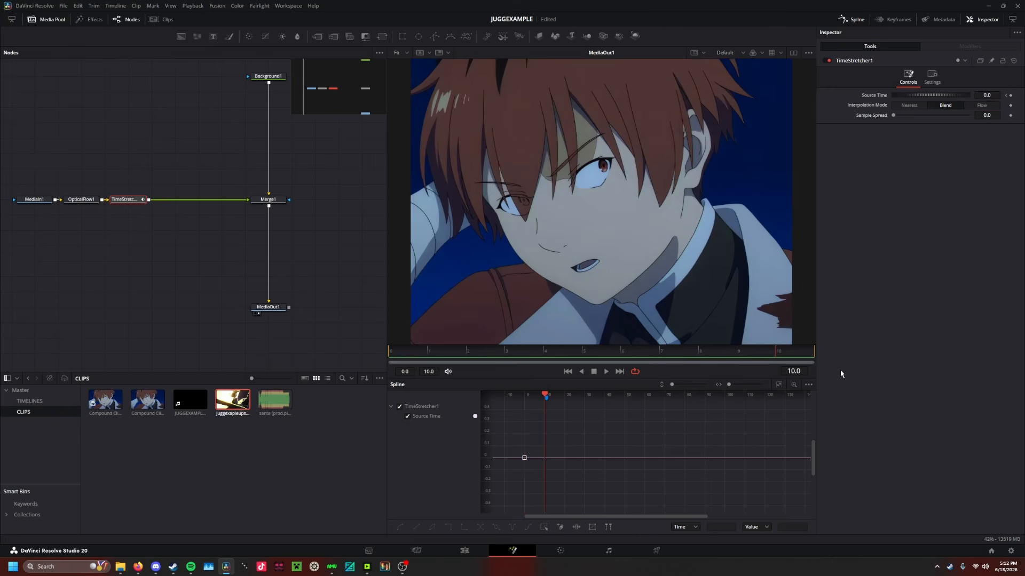
left_click_drag(985, 96, 1015, 96)
left_click(982, 106)
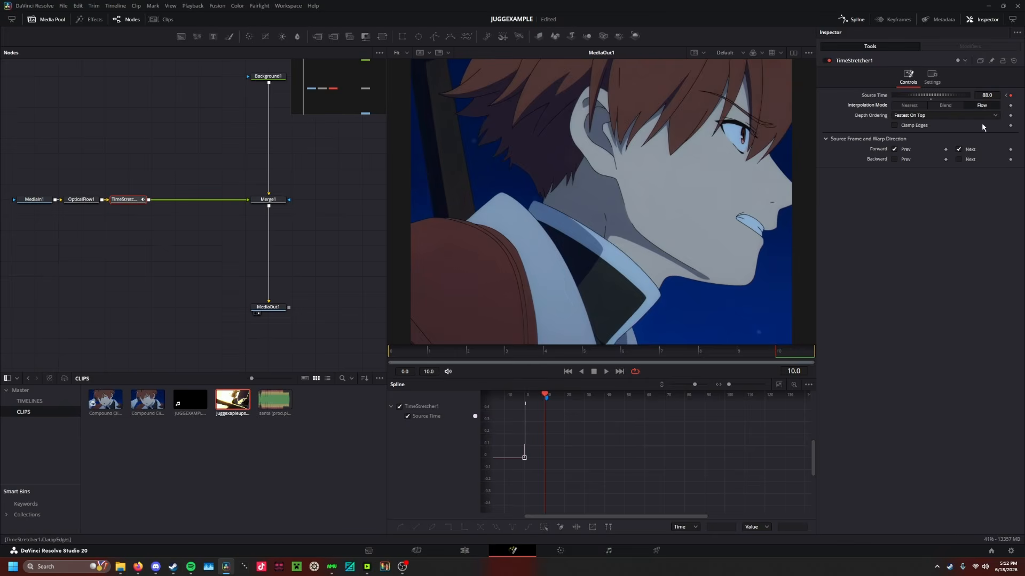
left_click(901, 126)
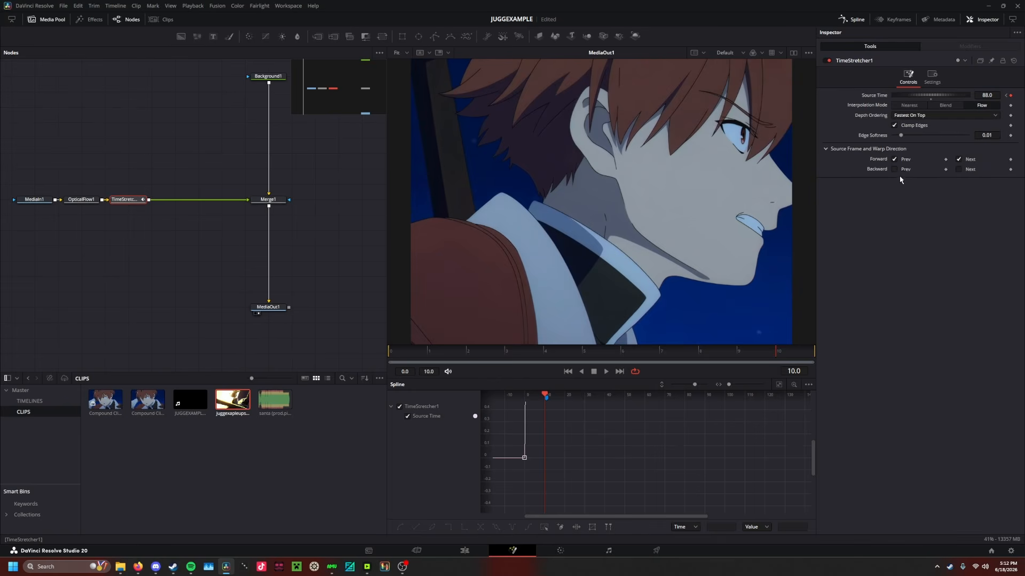
left_click(896, 169)
left_click(959, 170)
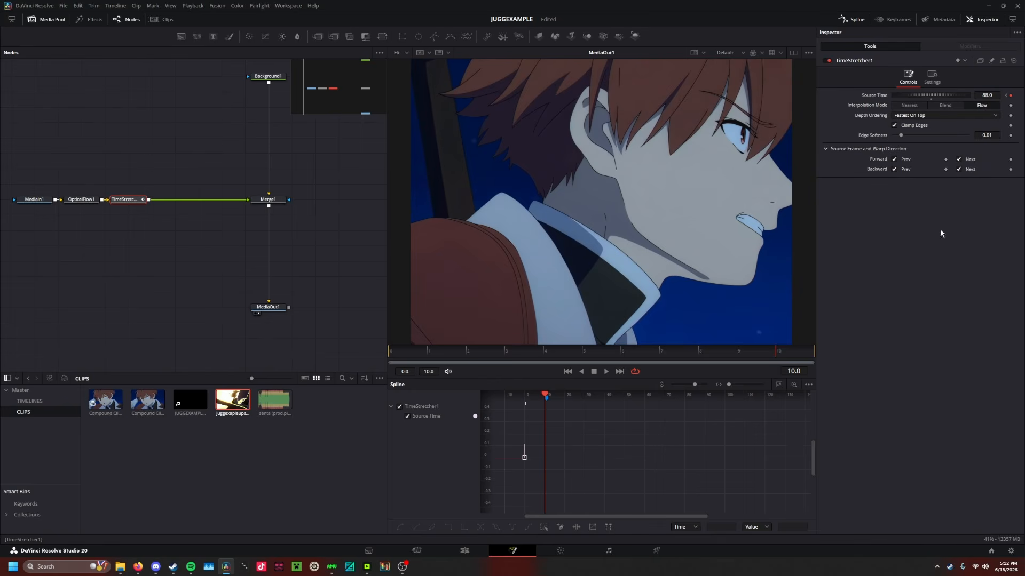
Step: Fit the Source Time curve in an enlarged spline view and reshape it to rise steeply at the start and flatten toward frame 10
left_click(779, 384)
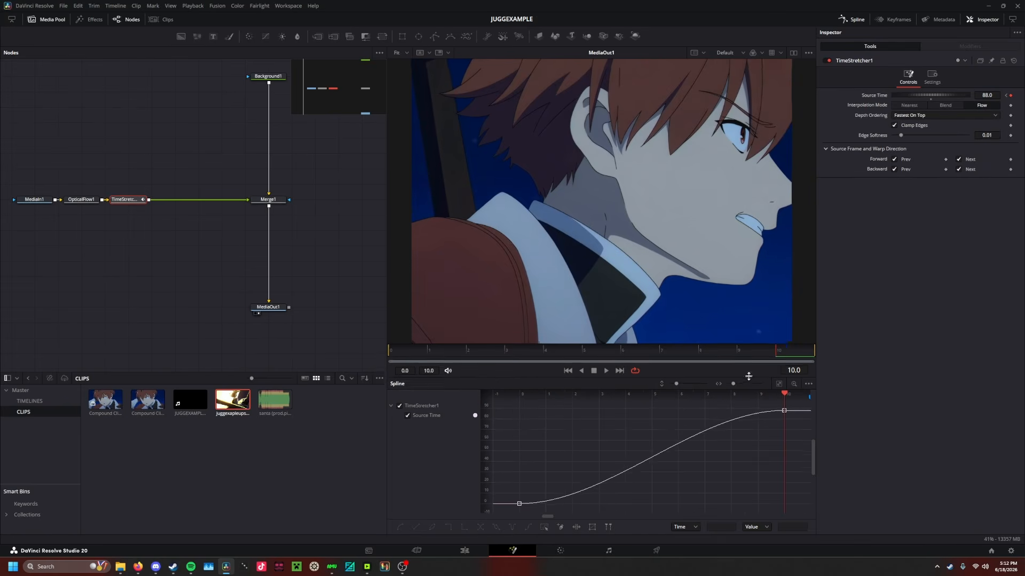
left_click_drag(750, 378, 782, 338)
key("space")
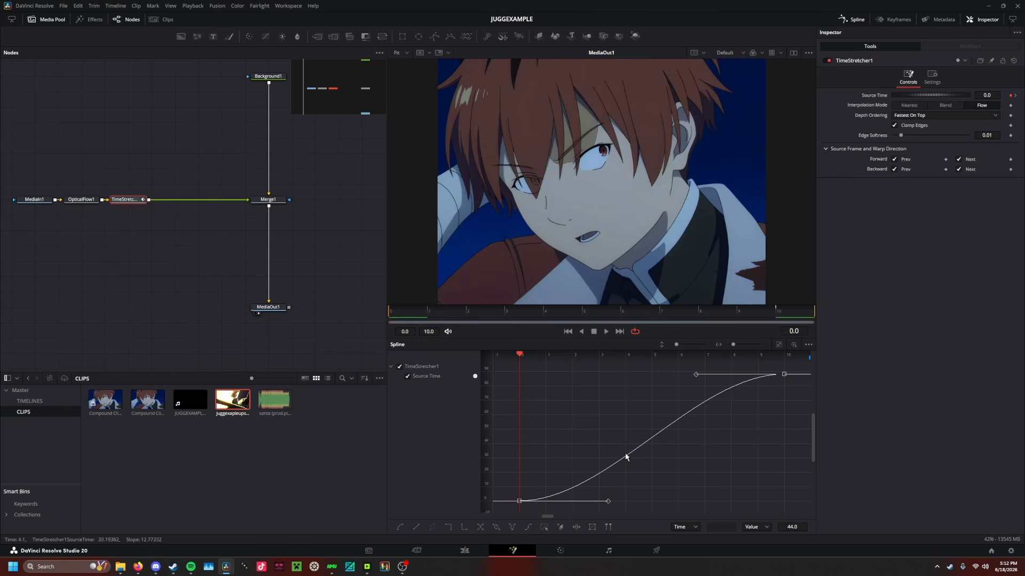
left_click_drag(610, 501, 529, 375)
left_click(642, 424)
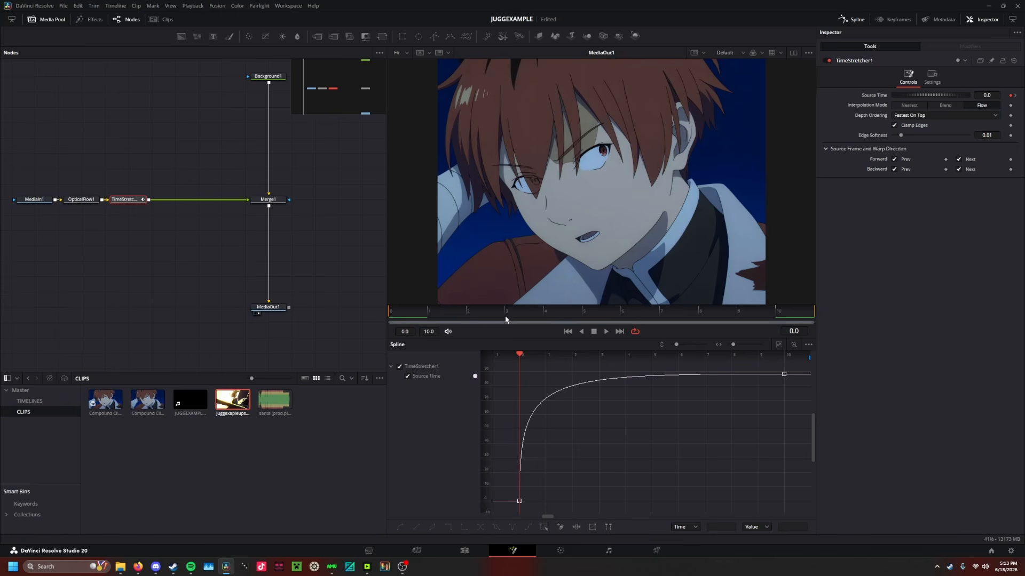
Step: Play back the time remap, and soften the start and end handles of the Source Time curve for a more gradual rise
key("space")
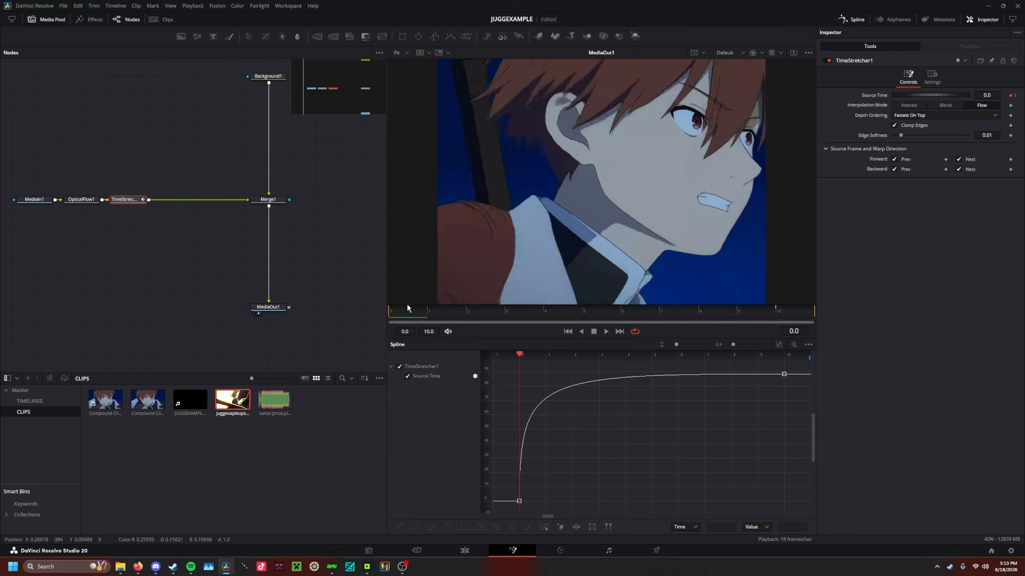
key("space")
left_click(521, 381)
left_click_drag(521, 380, 631, 375)
left_click_drag(521, 405, 527, 403)
left_click(611, 421)
key("space")
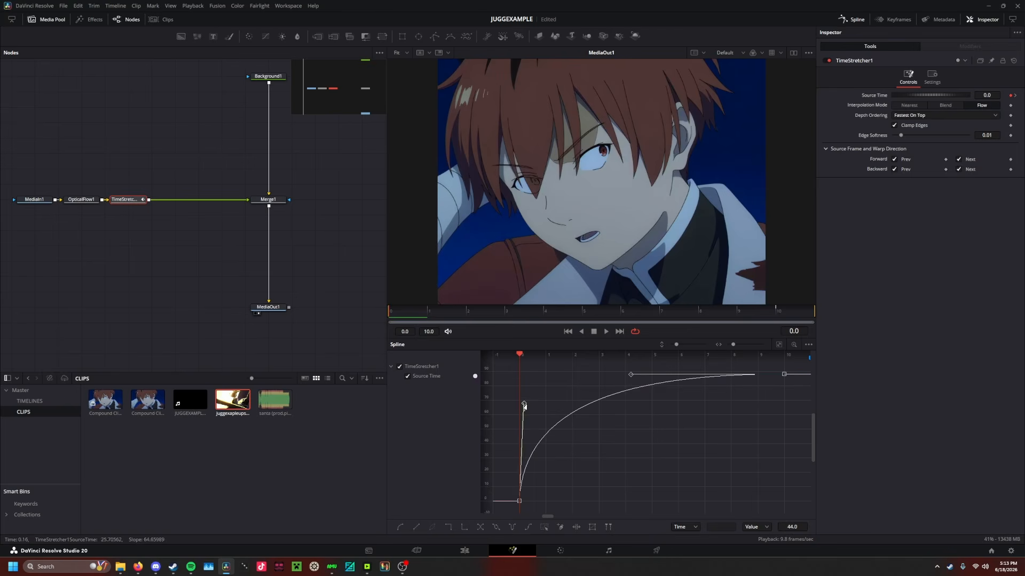
Step: Reshape the Source Time curve into an S-curve with a slow start, steep middle and slow end, and play it back
left_click_drag(523, 406, 655, 503)
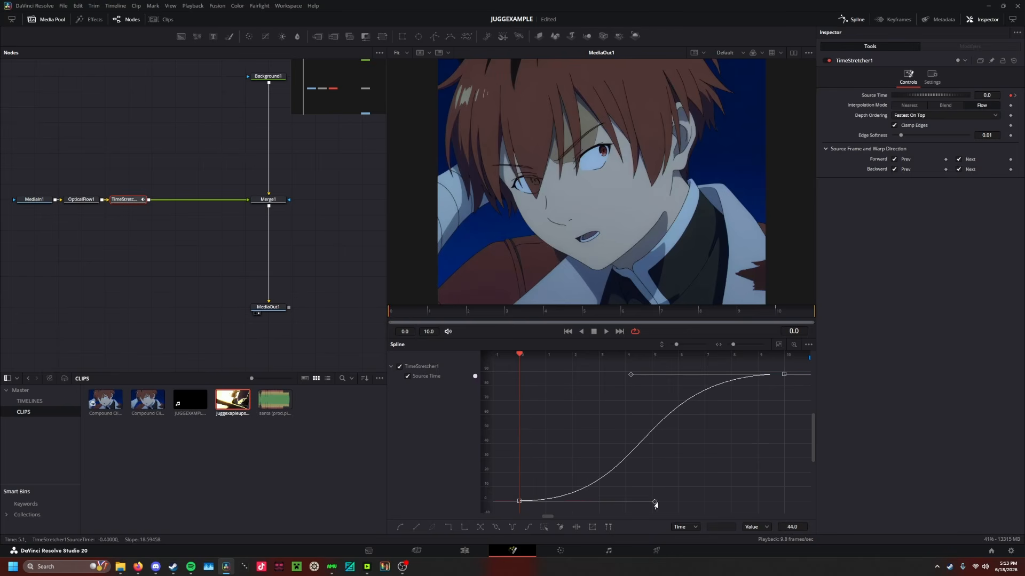
left_click_drag(631, 374, 571, 387)
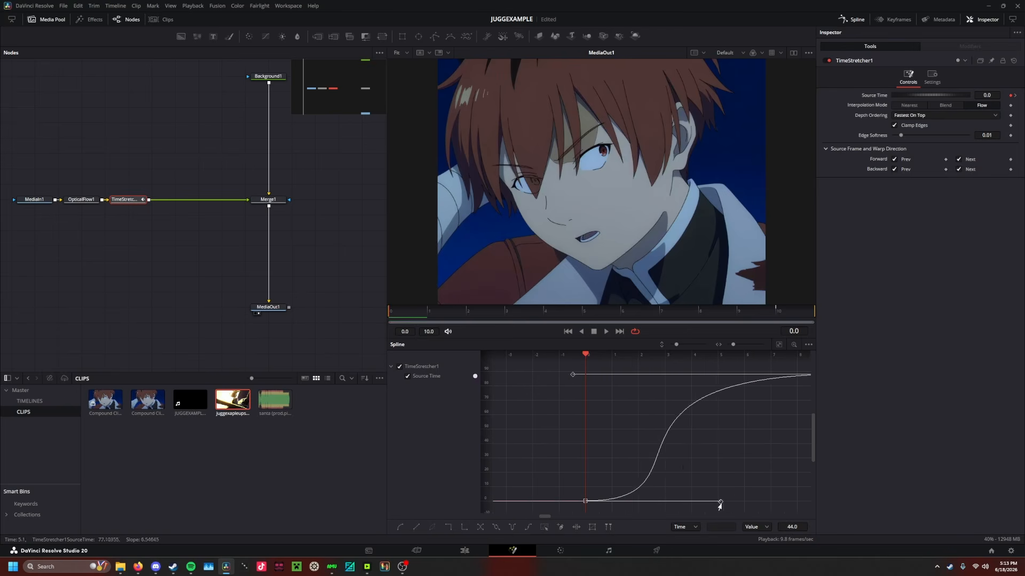
left_click_drag(720, 502, 758, 502)
left_click(737, 472)
left_click(779, 344)
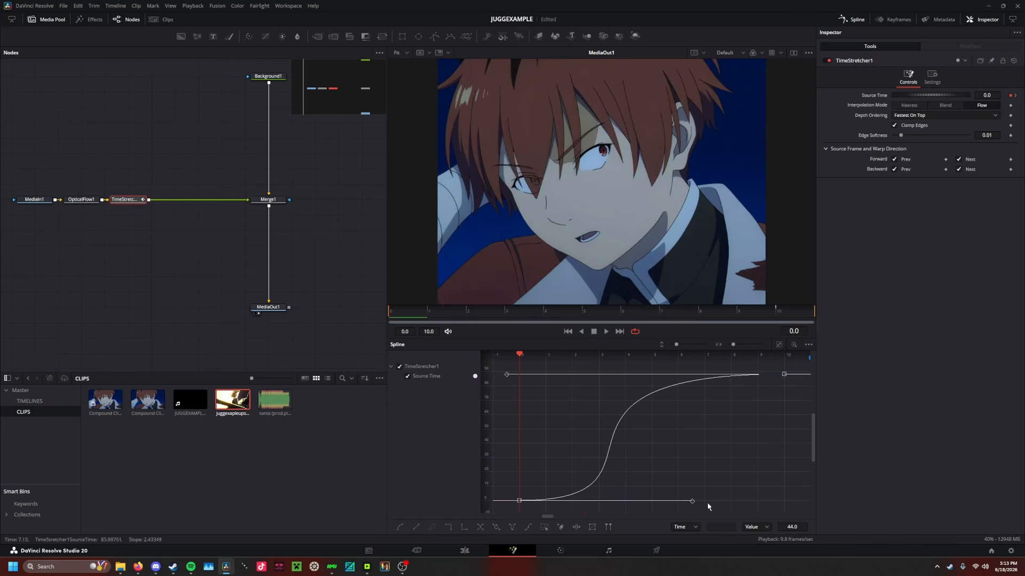
key("space")
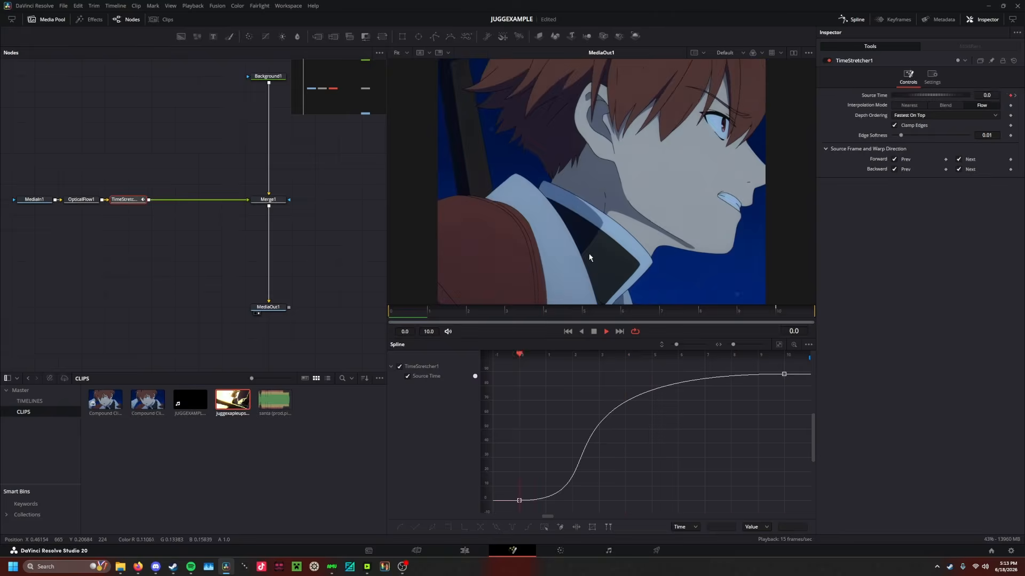
key("space")
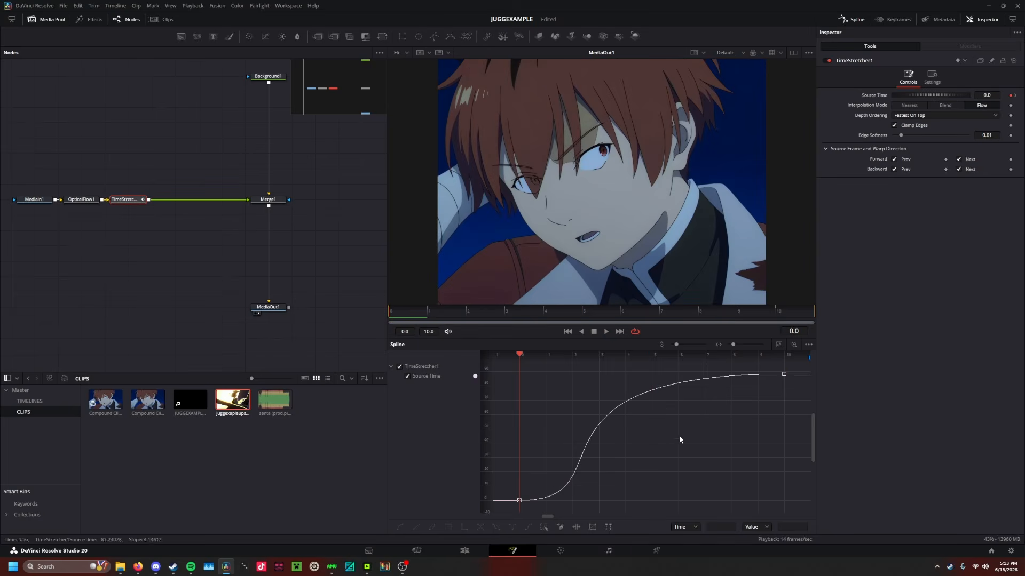
Step: Smooth both Source Time keyframes and reshape the curve to rise fast at the start, flatten mid-clip and rise sharply at the end
left_click(779, 345)
key("ctrl+a")
key("shift+s")
left_click_drag(610, 502, 520, 374)
left_click_drag(695, 375, 786, 428)
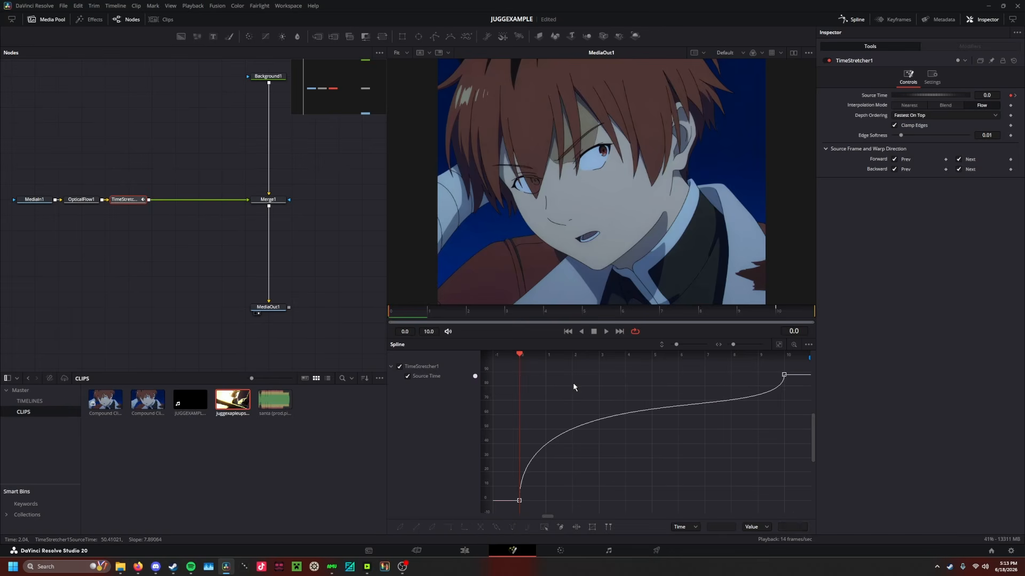
left_click_drag(520, 374, 523, 365)
left_click(724, 391)
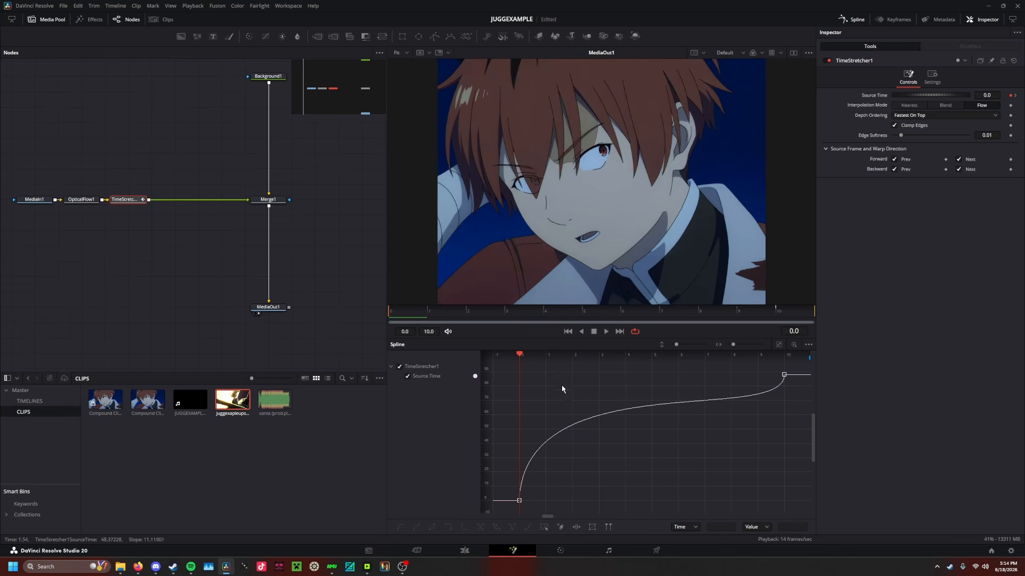
Step: Play back the reshaped time remap, return to frame 0 and reselect the Time Stretcher node
key("space")
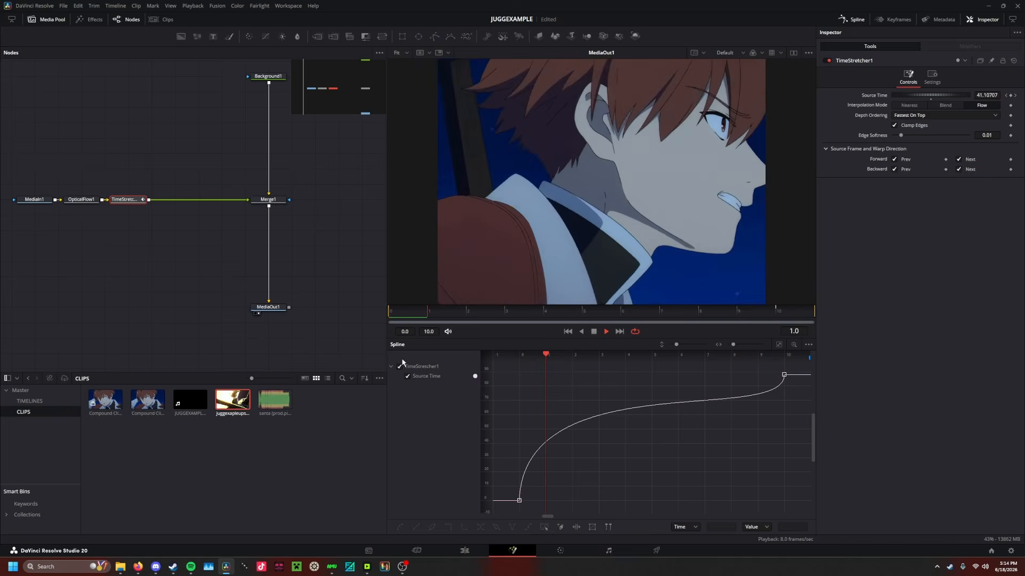
left_click(568, 332)
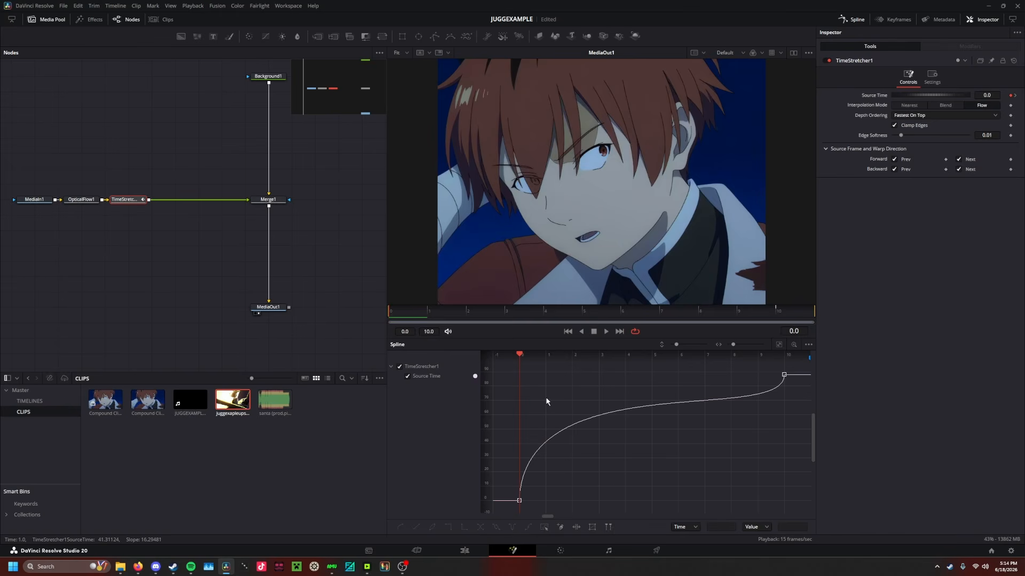
left_click(455, 403)
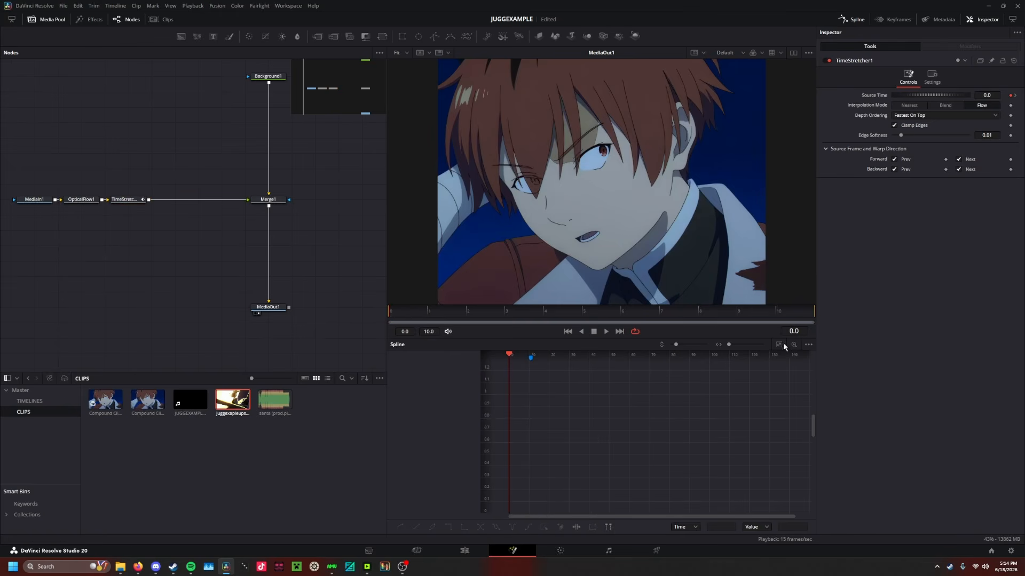
left_click(124, 200)
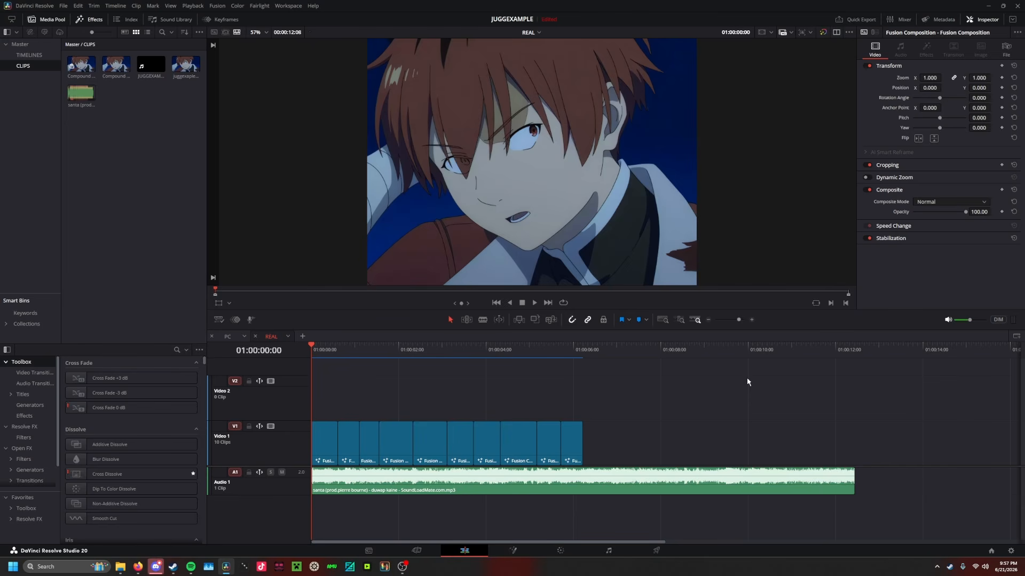
Step: Play the REAL timeline, review the cuts at 01:00:02:06 and 01:00:03:02, and return to its start
key("space")
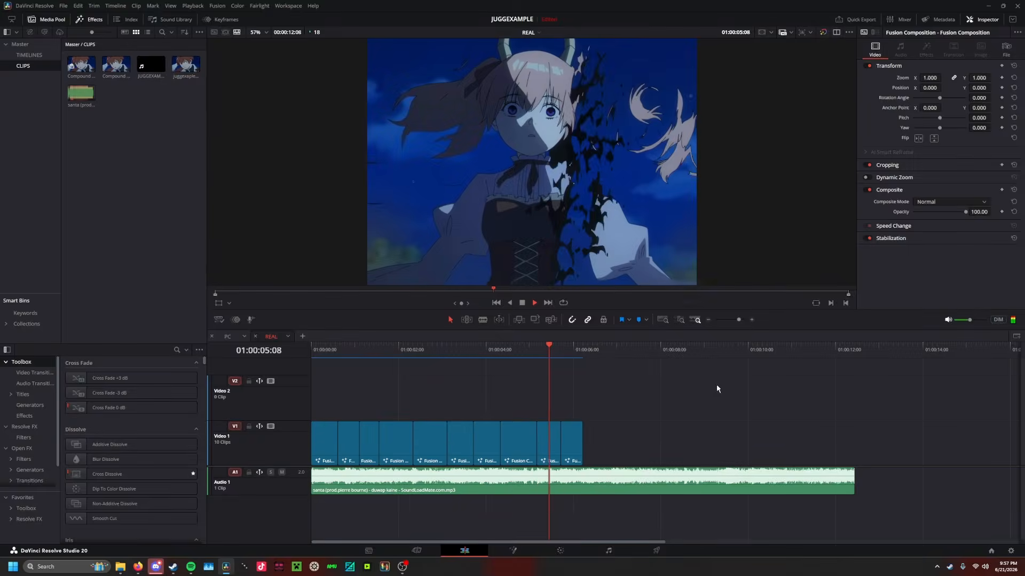
left_click_drag(472, 348, 283, 378)
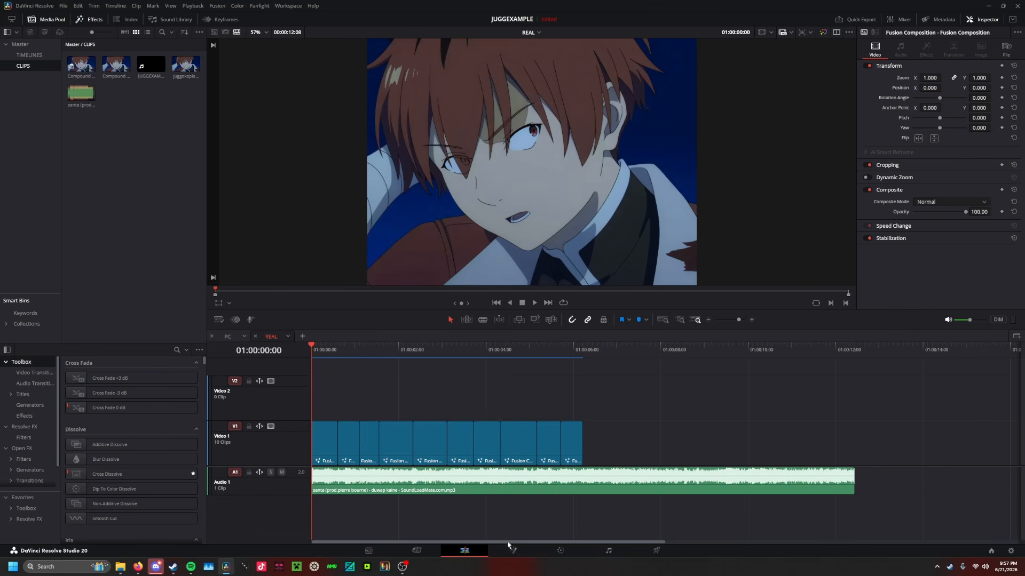
left_click(415, 351)
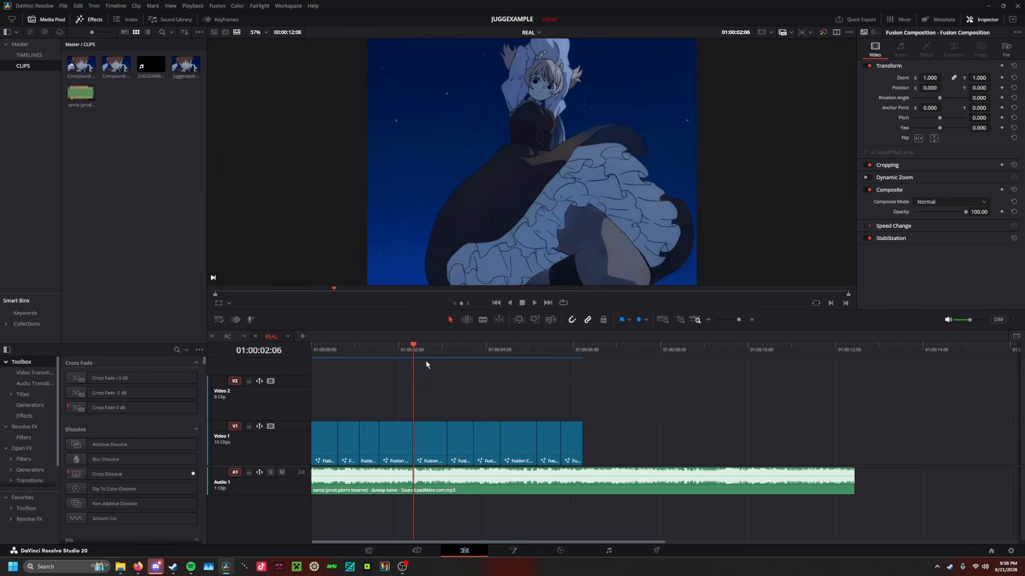
left_click(448, 347)
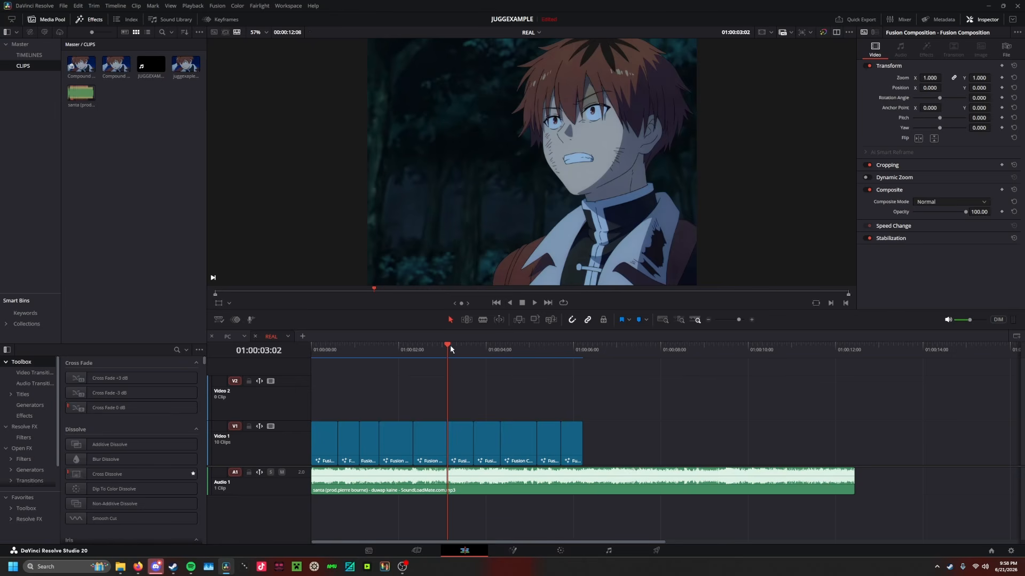
key("Home")
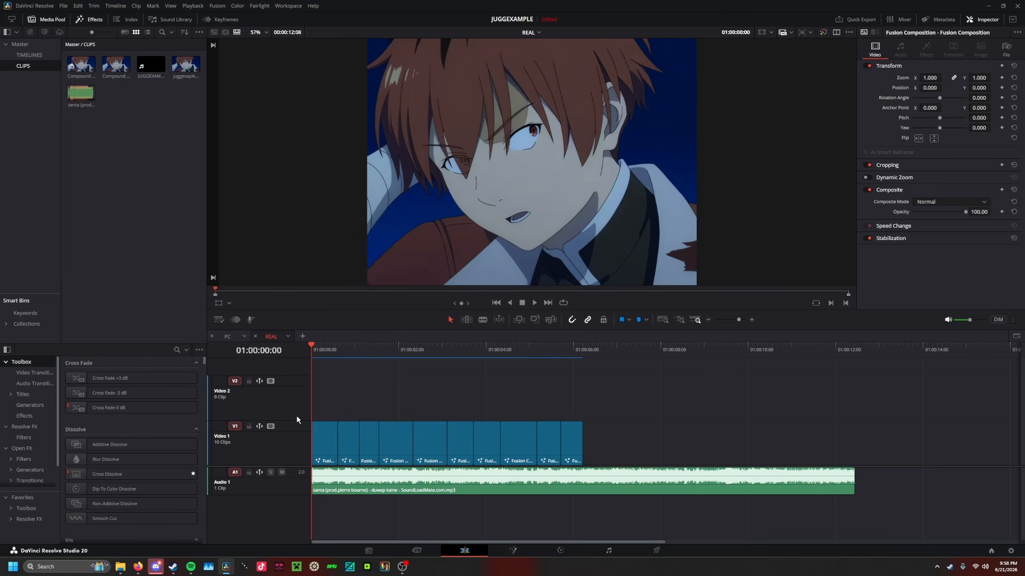
Step: In the first clip's Fusion composition, enlarge the spline view and insert an f_dissolveshakev2 node after the Time Stretcher
left_click(513, 551)
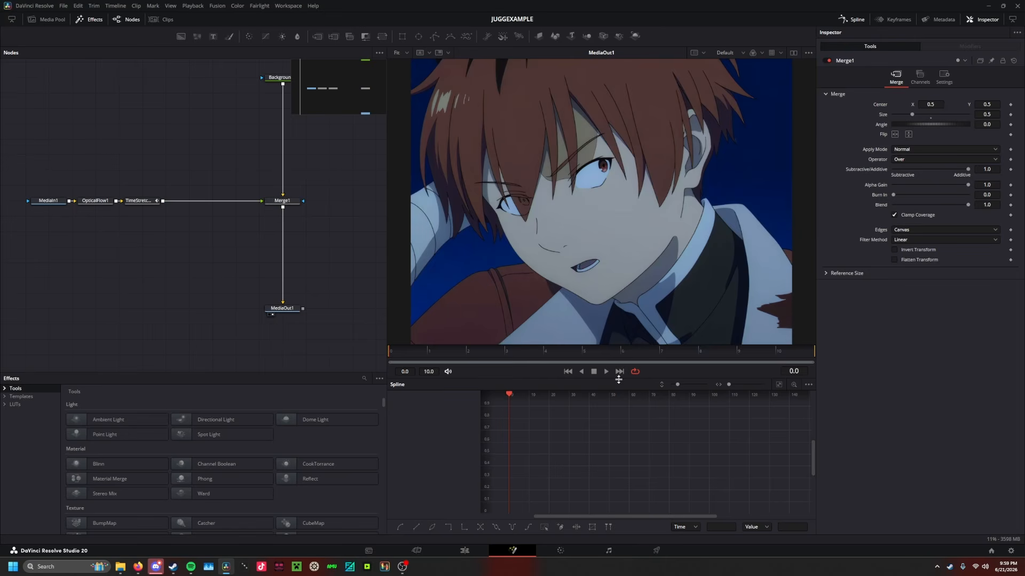
left_click_drag(619, 378, 619, 344)
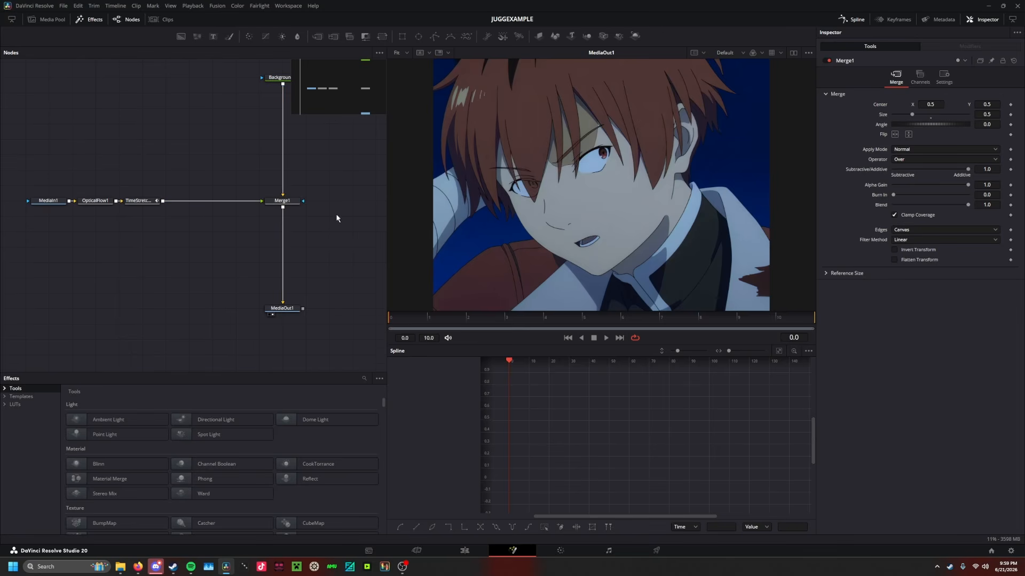
left_click(140, 201)
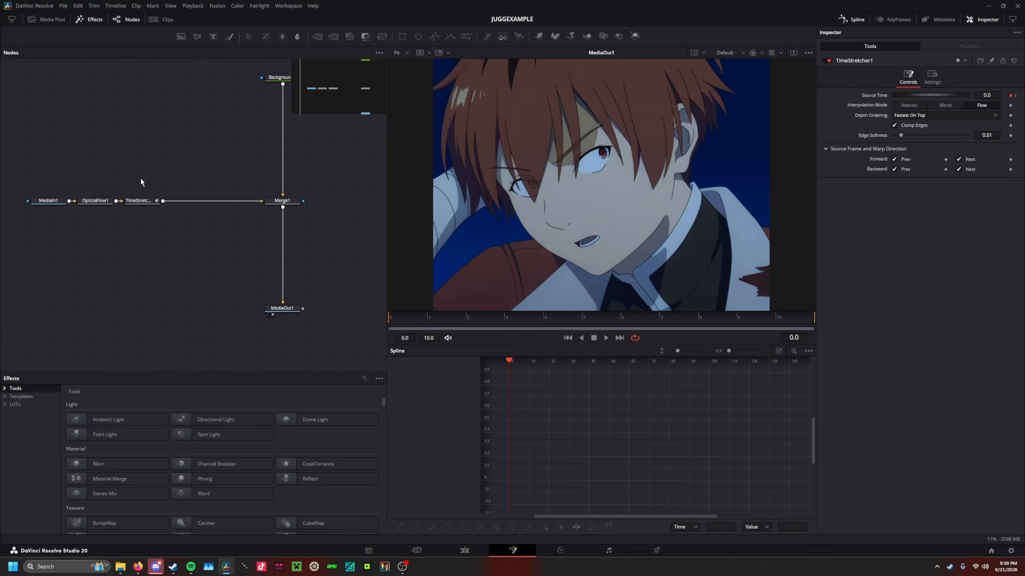
left_click(144, 201)
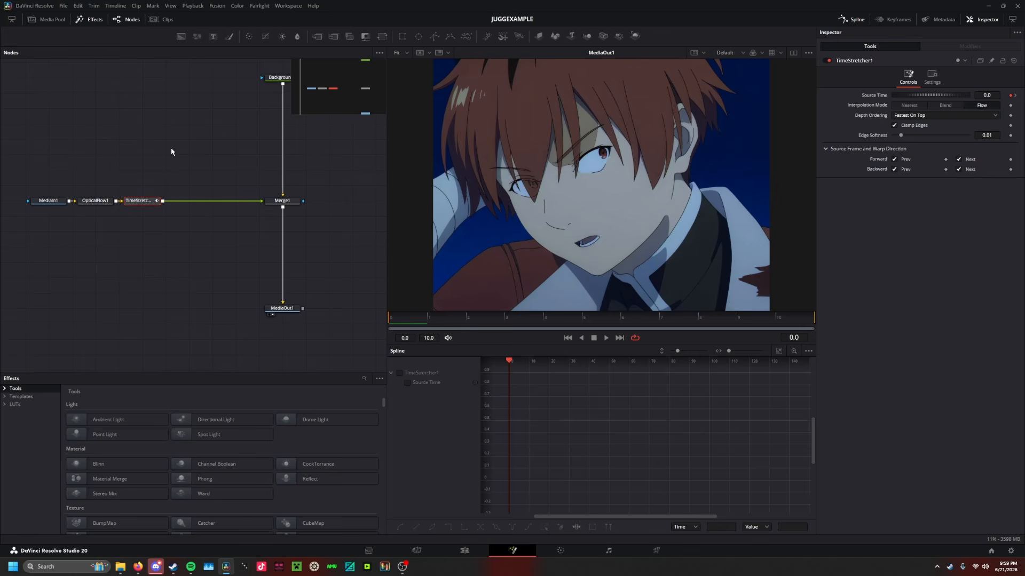
key("shift+space")
type("f")
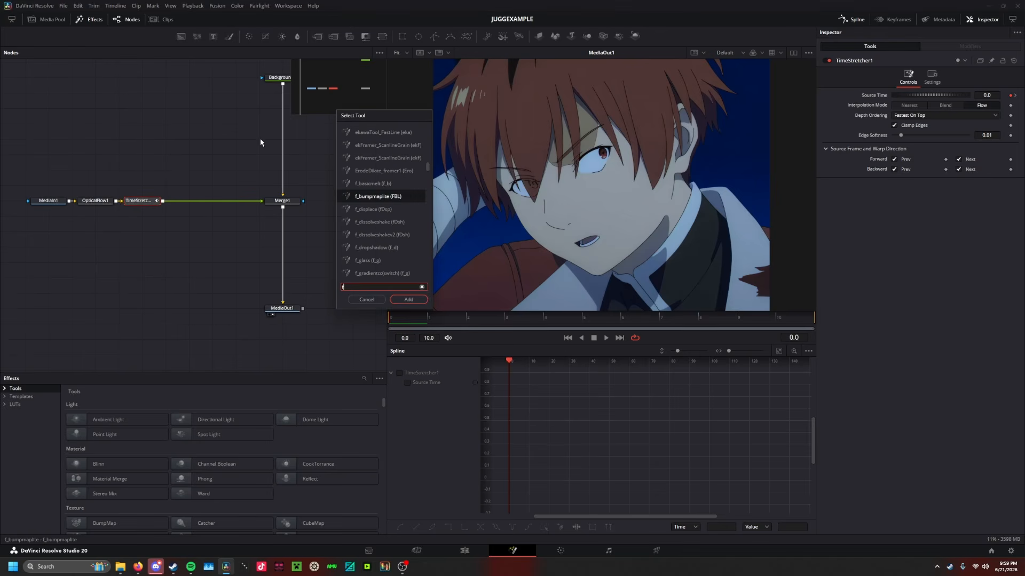
type("_di")
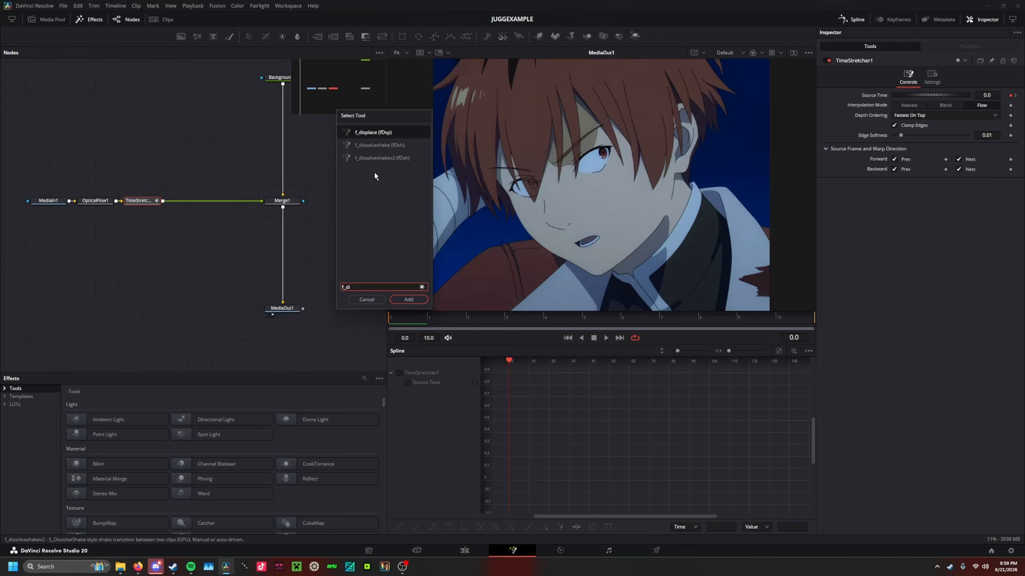
left_click(388, 159)
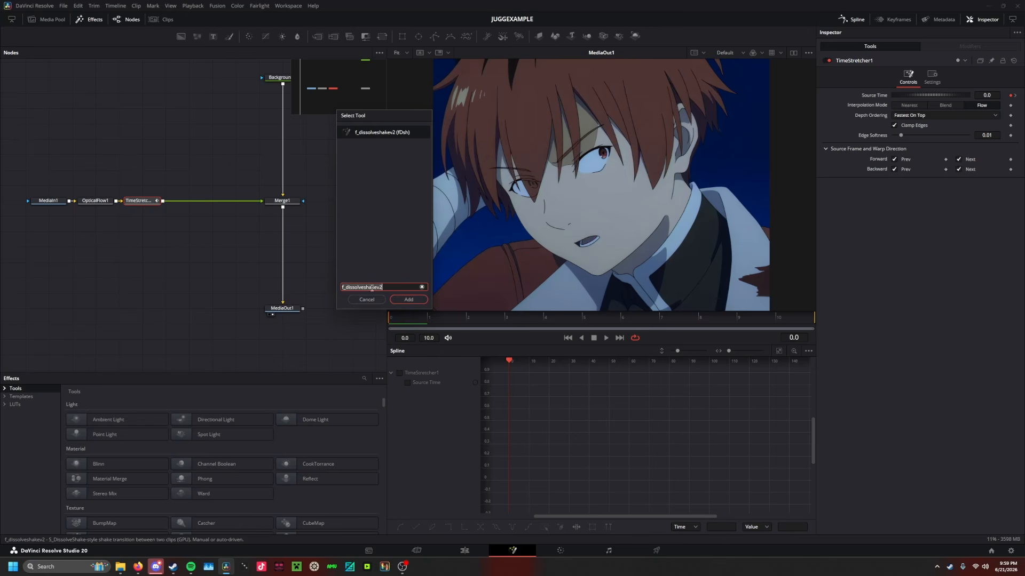
left_click(408, 300)
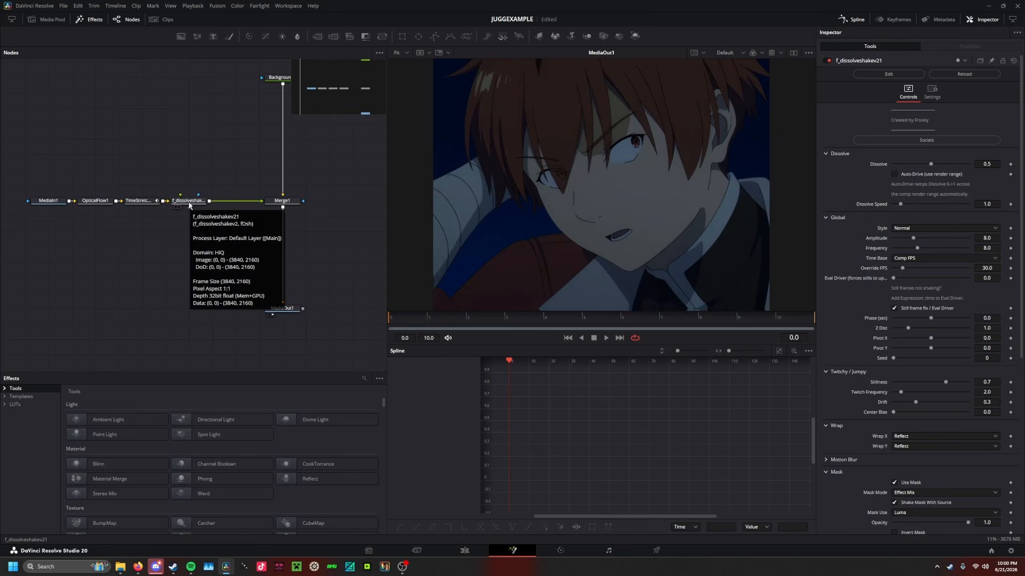
Step: Keyframe the shake node's Dissolve from 0.251 at frame 0 to 0 at frame 10, and set Dissolve Speed to 5.057
left_click(1010, 164)
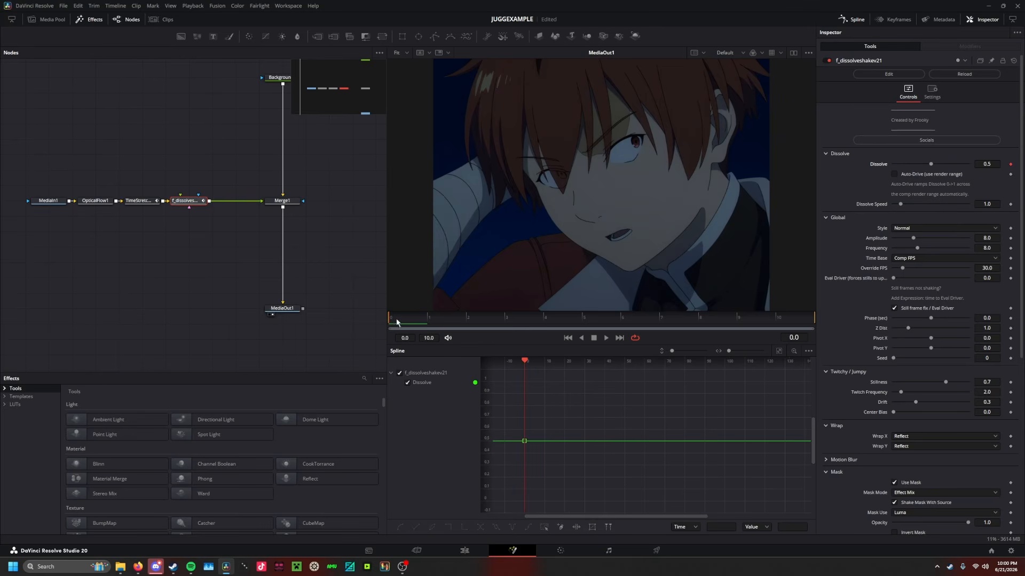
left_click_drag(396, 319, 777, 321)
left_click_drag(931, 165, 866, 165)
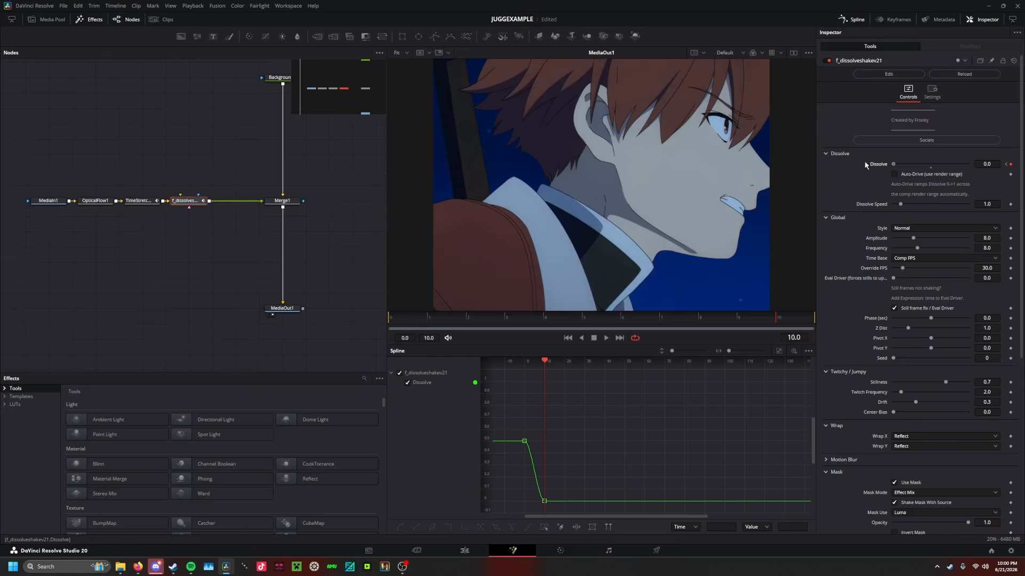
left_click(392, 319)
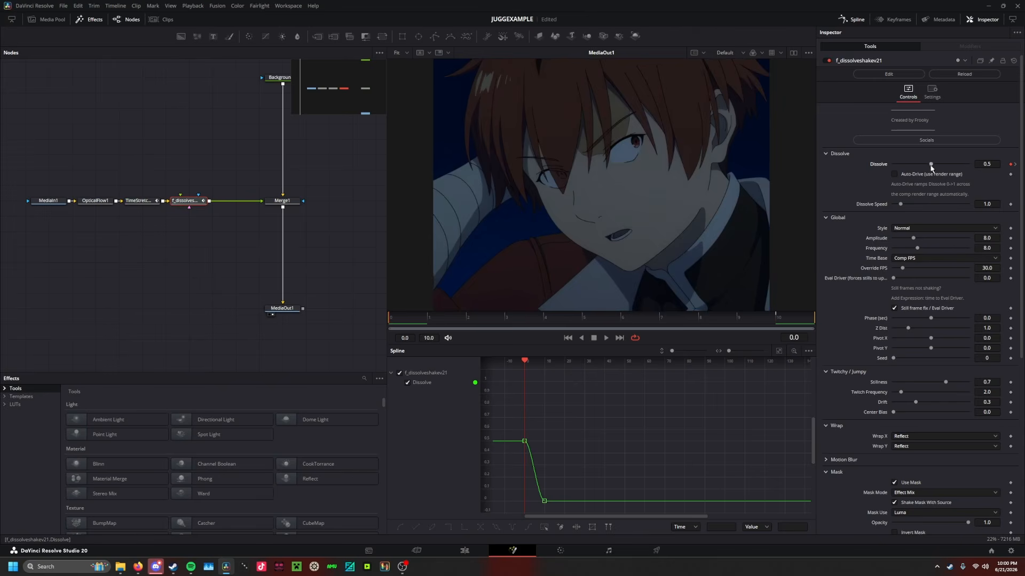
left_click_drag(931, 165, 912, 166)
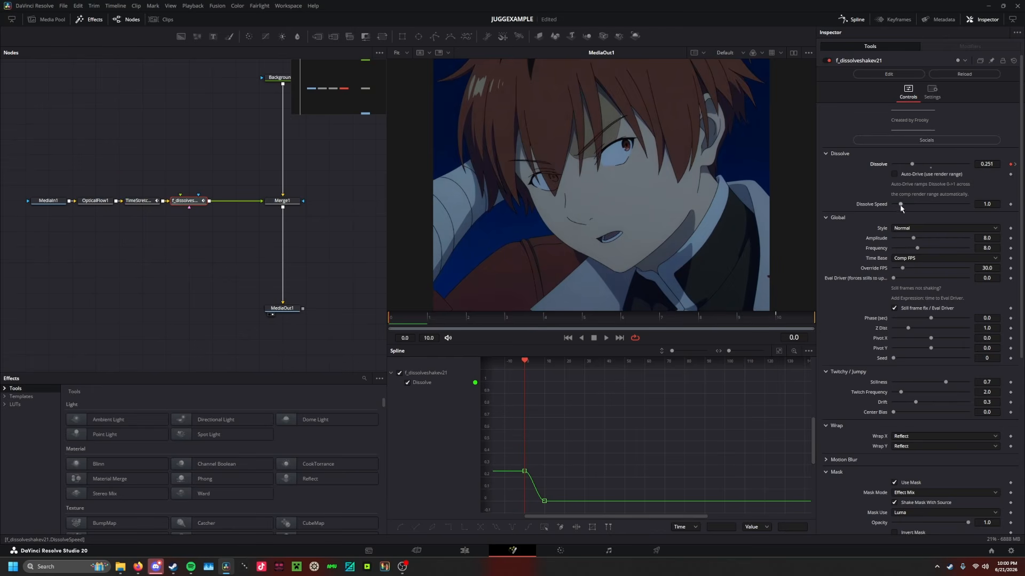
left_click_drag(901, 204, 940, 209)
Step: Look through the shake node's Global, Twitchy, Mask and X, Y, Z and Tilt Shake parameters
scroll(854, 243, "down", 2)
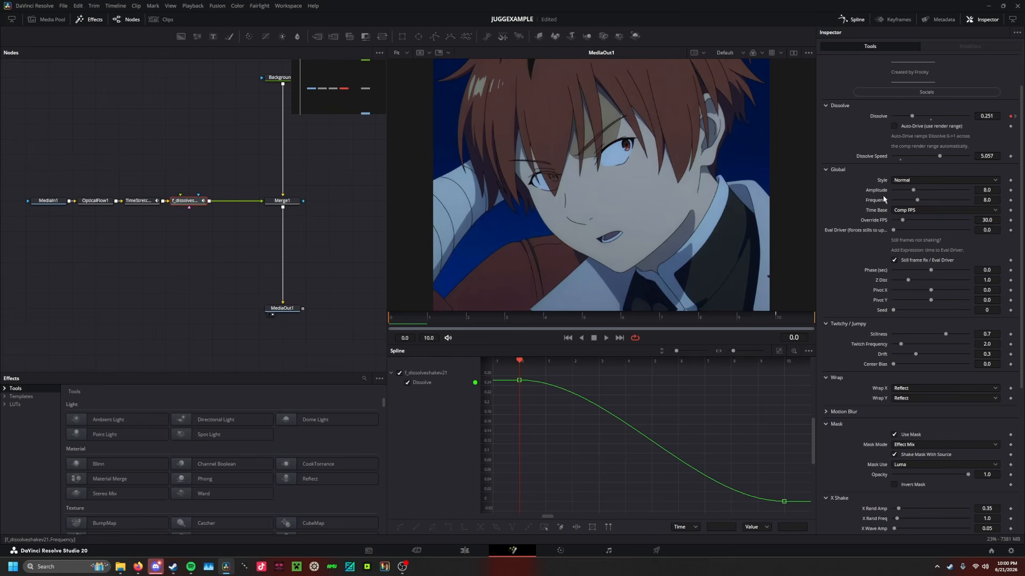
scroll(918, 204, "down", 3)
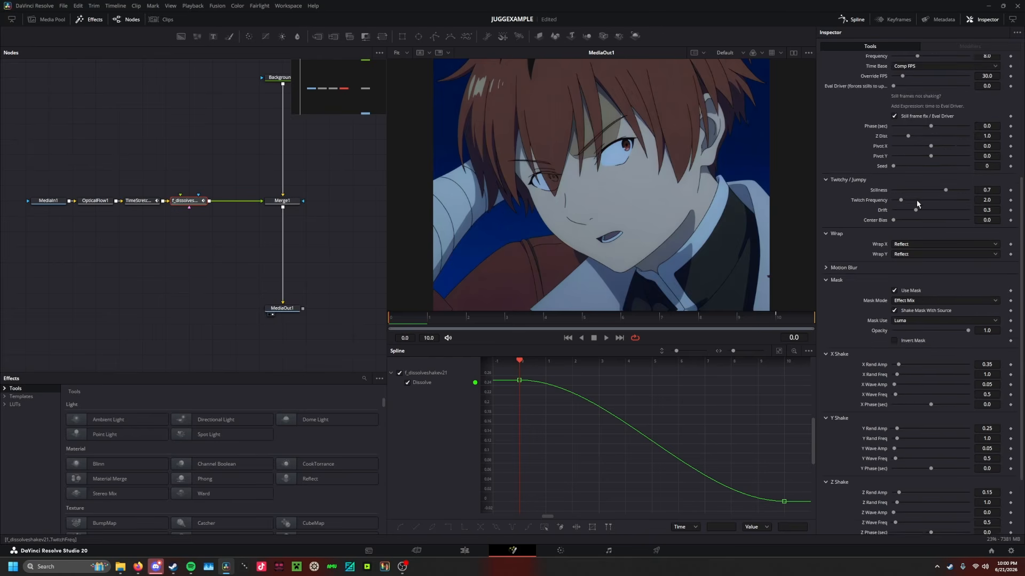
scroll(893, 288, "down", 2)
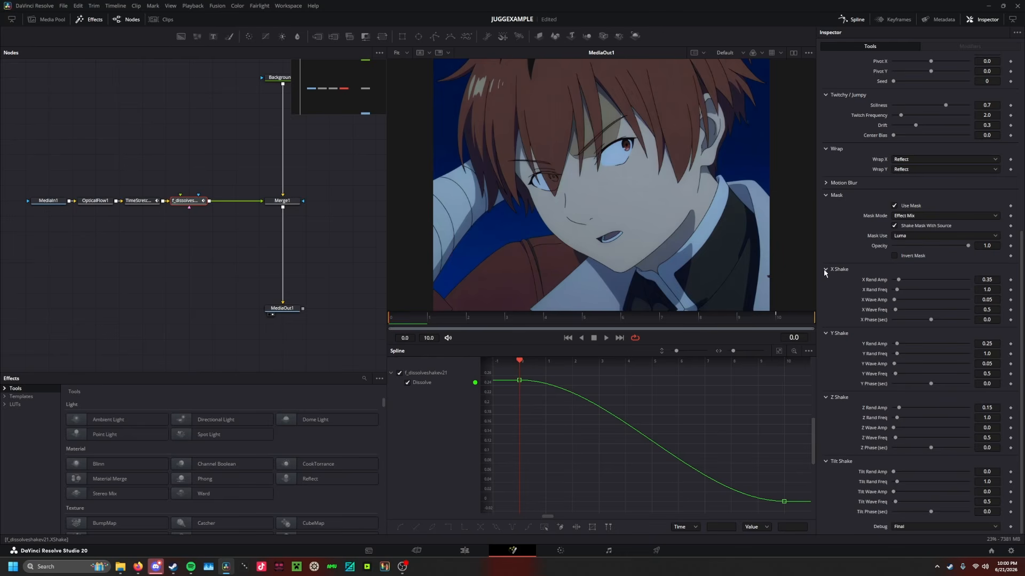
scroll(854, 299, "up", 5)
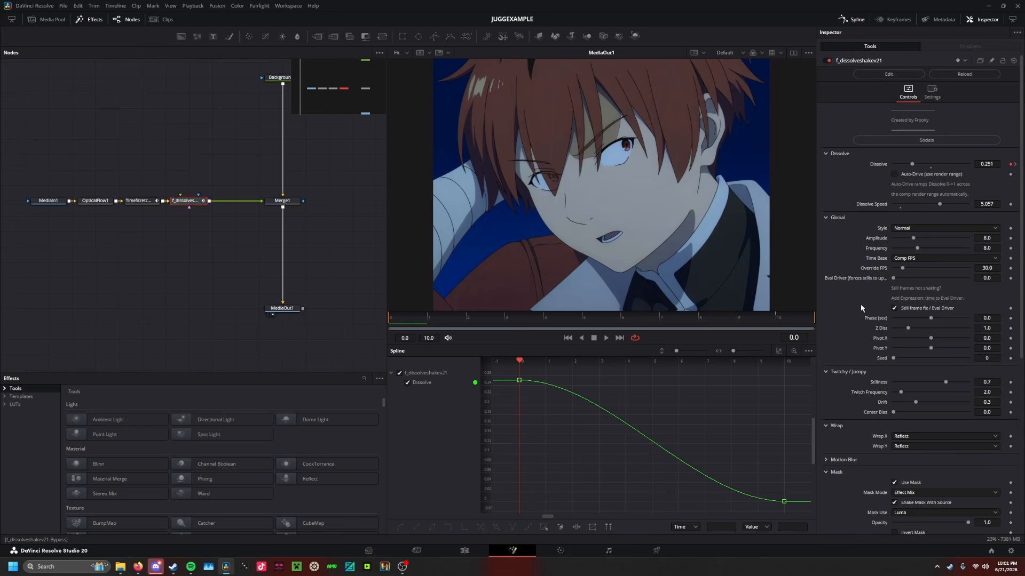
scroll(860, 282, "down", 5)
Step: Reshape the first shake's Dissolve curve through its keyframe handles so it falls steeply early and eases out slowly towards frame 10
key("ctrl+a")
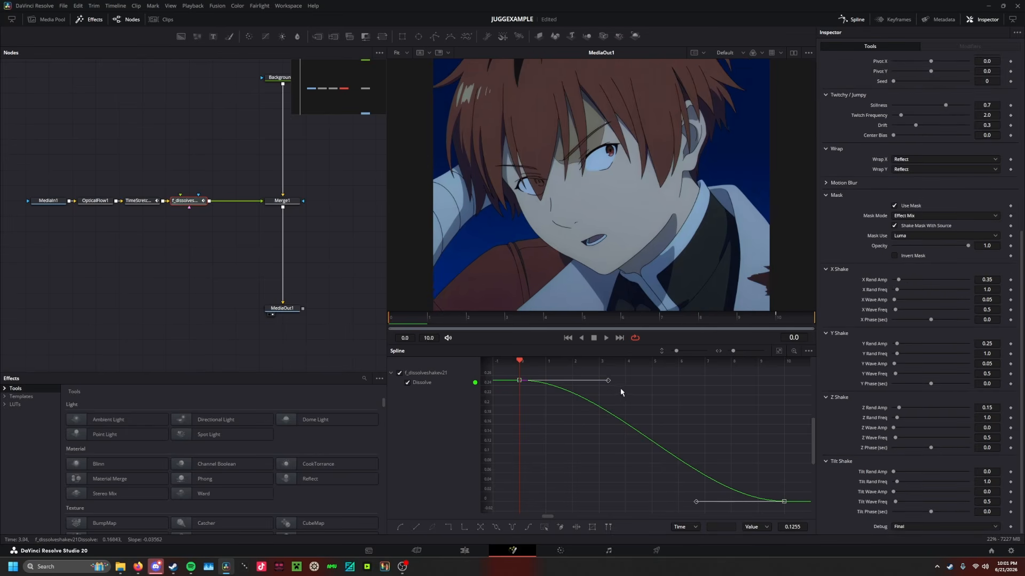
left_click_drag(607, 380, 618, 382)
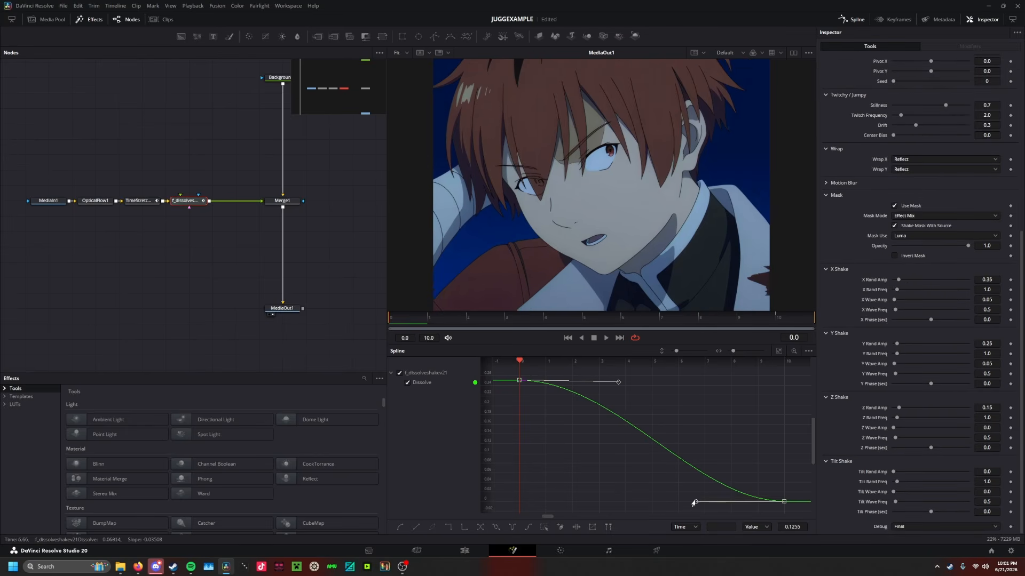
left_click_drag(694, 503, 514, 504)
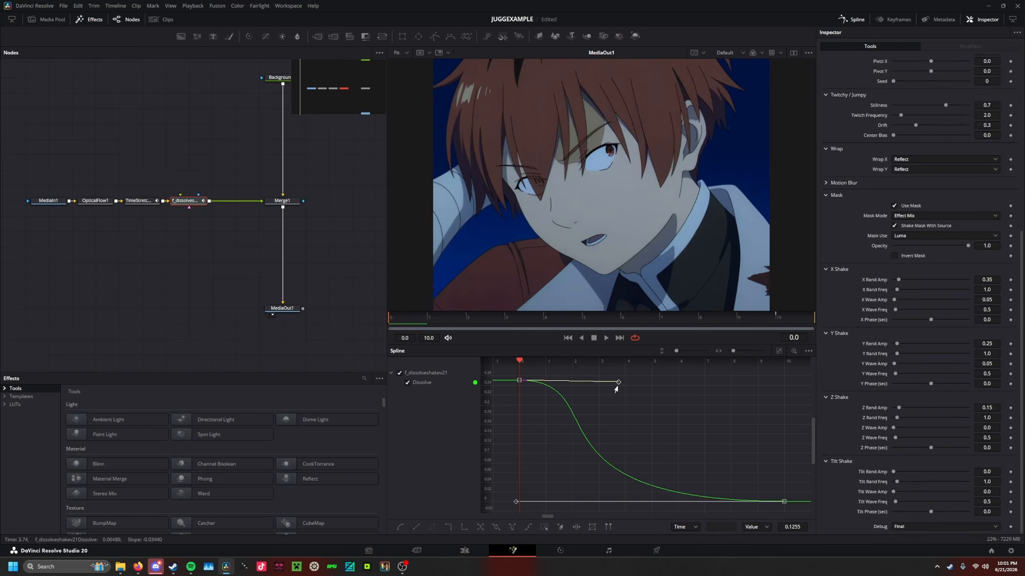
left_click_drag(618, 383, 607, 381)
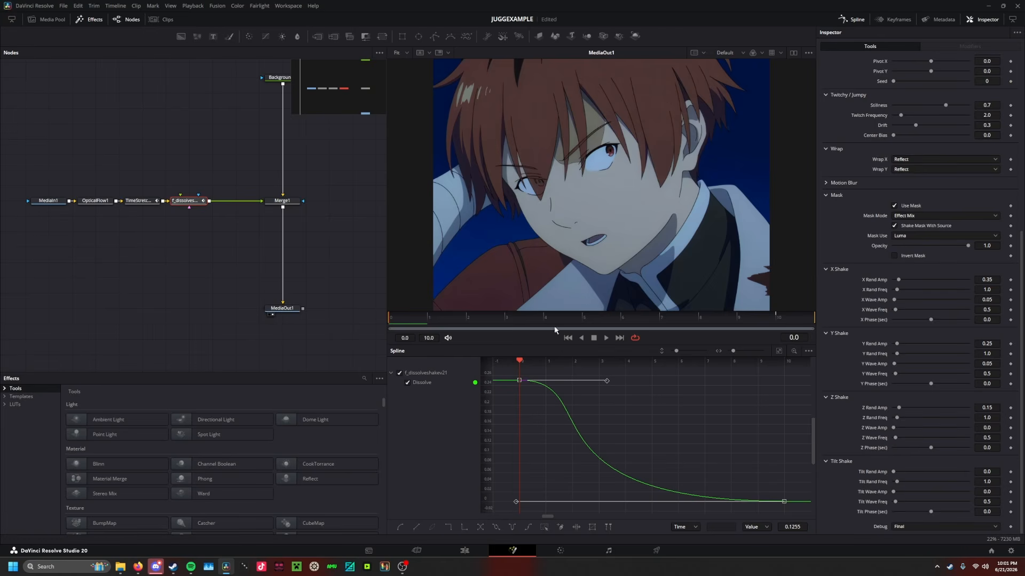
left_click(710, 438)
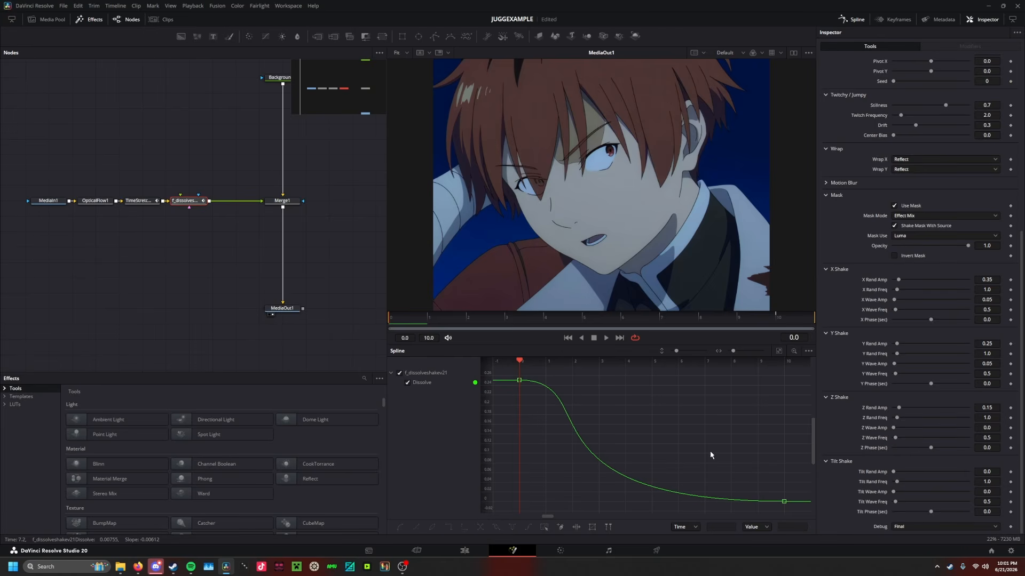
key("ctrl+a")
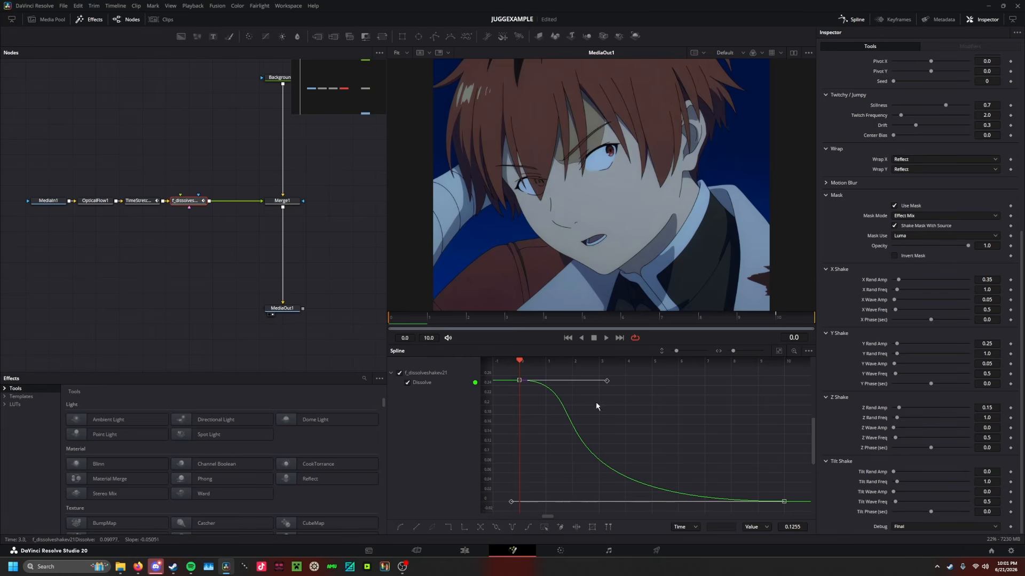
mouse_move(607, 381)
left_mouse_down()
mouse_move(511, 492)
mouse_move(541, 503)
mouse_move(624, 382)
mouse_move(613, 384)
left_mouse_up()
left_click(584, 437)
key("ctrl+a")
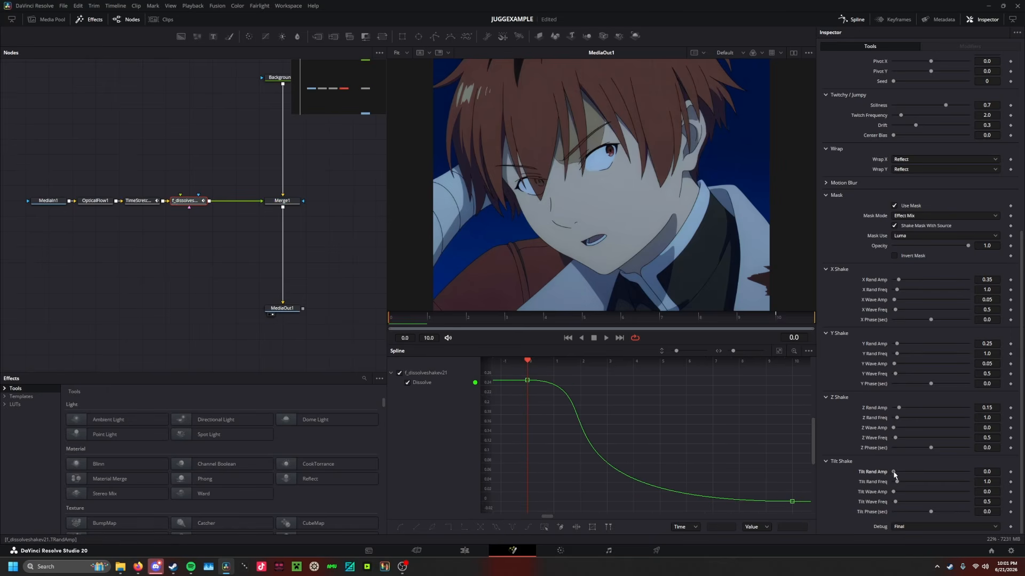
Step: Slightly raise the first shake's Tilt Rand Amp, fit the frame in the viewer, and play back the result
left_click_drag(894, 474, 895, 475)
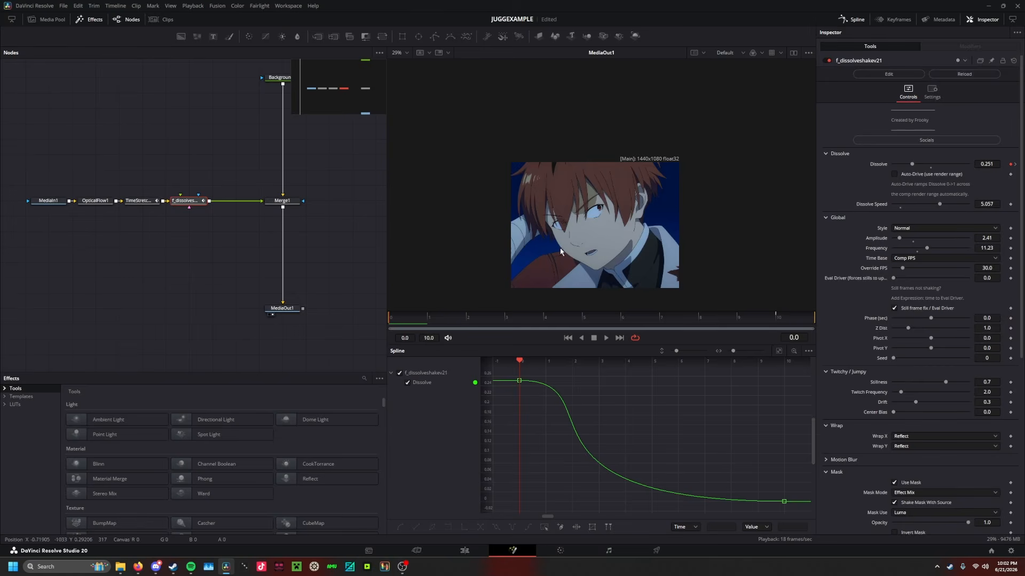
left_click(407, 52)
left_click(413, 72)
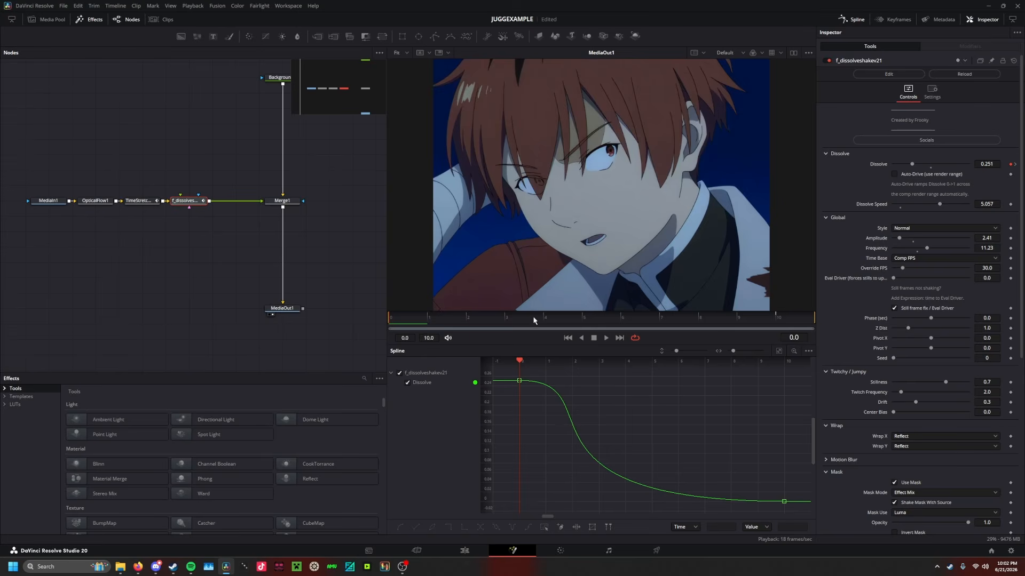
key("space")
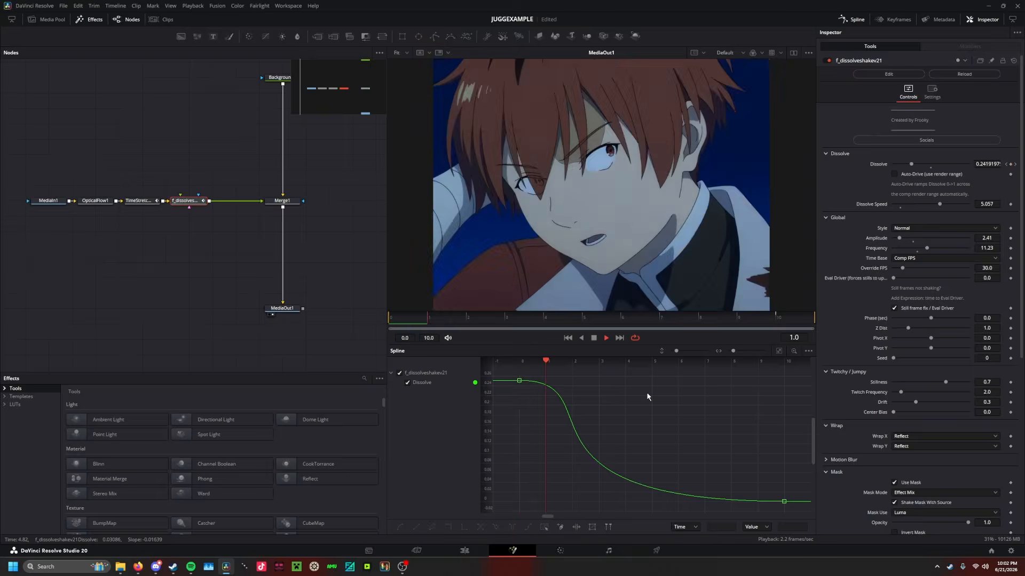
key("space")
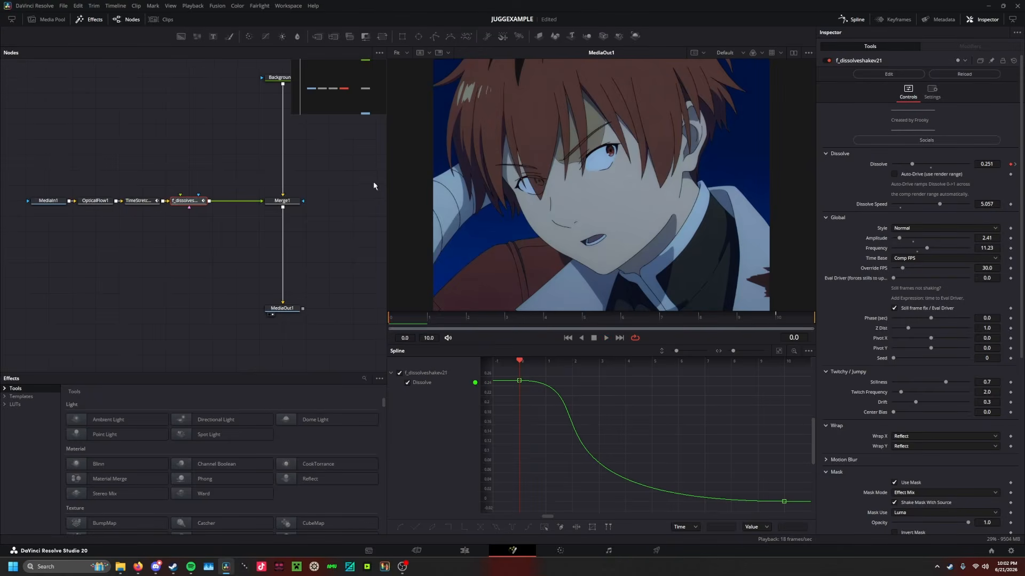
Step: Go to frame 10 and insert a second f_dissolveshakev2 node directly after the first shake node
left_click_drag(345, 91, 344, 85)
left_click(367, 160)
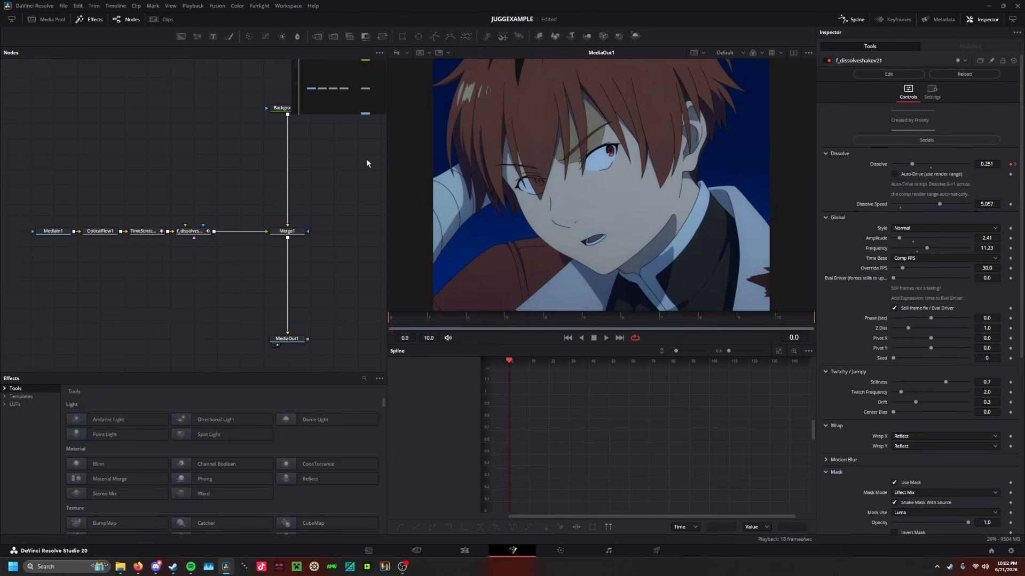
key("End")
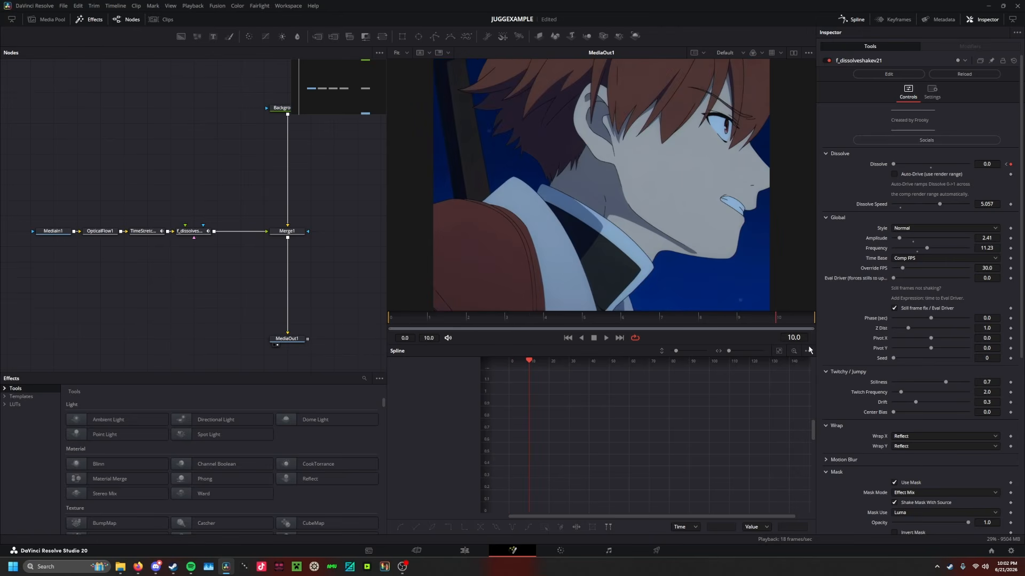
left_click(189, 232)
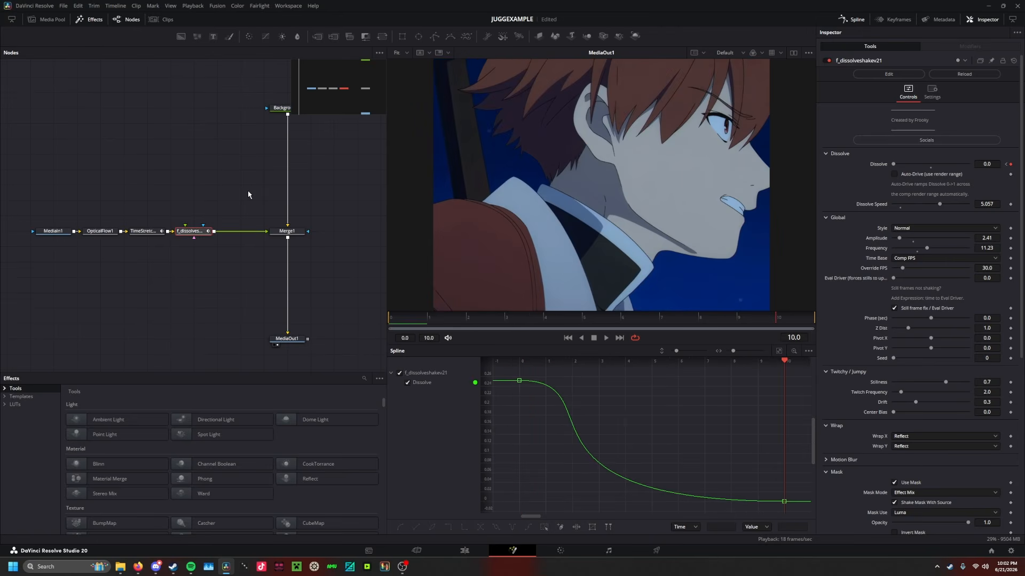
key("shift+space")
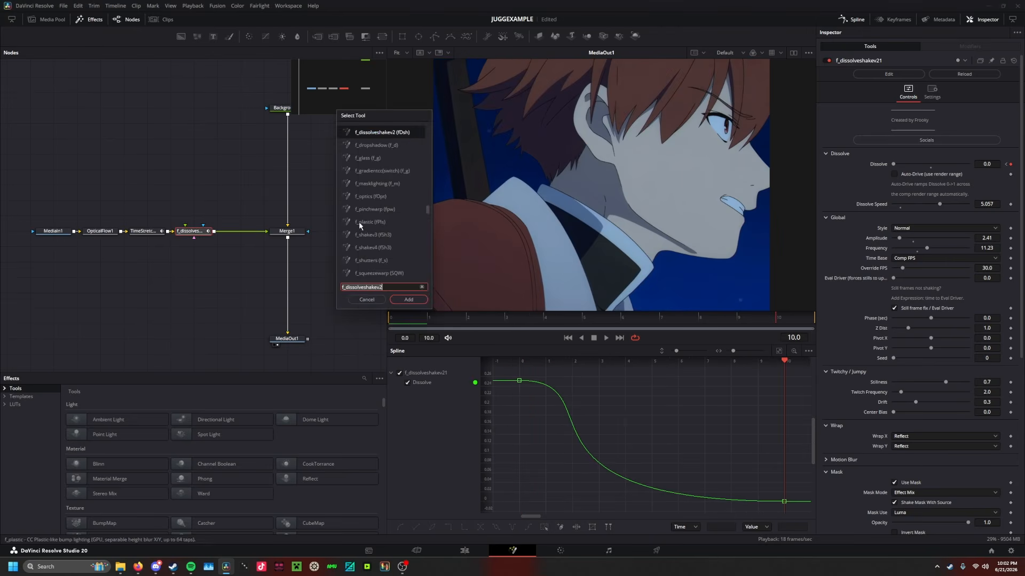
key("Return")
Step: Keyframe the second shake's Dissolve to 0 at frame 4 and raise it at frame 10, then fit the curve and check the last frame
left_click(568, 319)
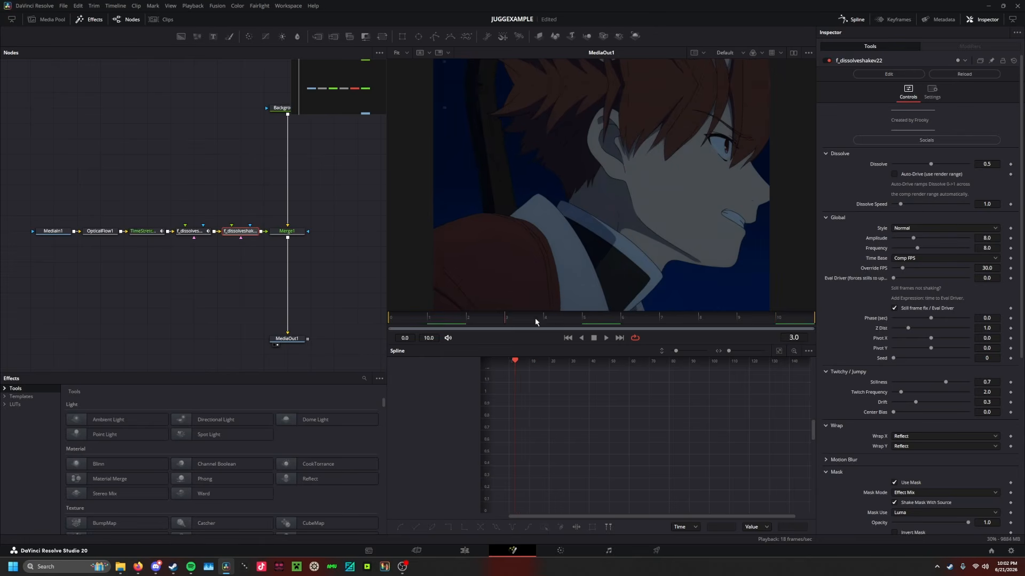
left_click(1010, 165)
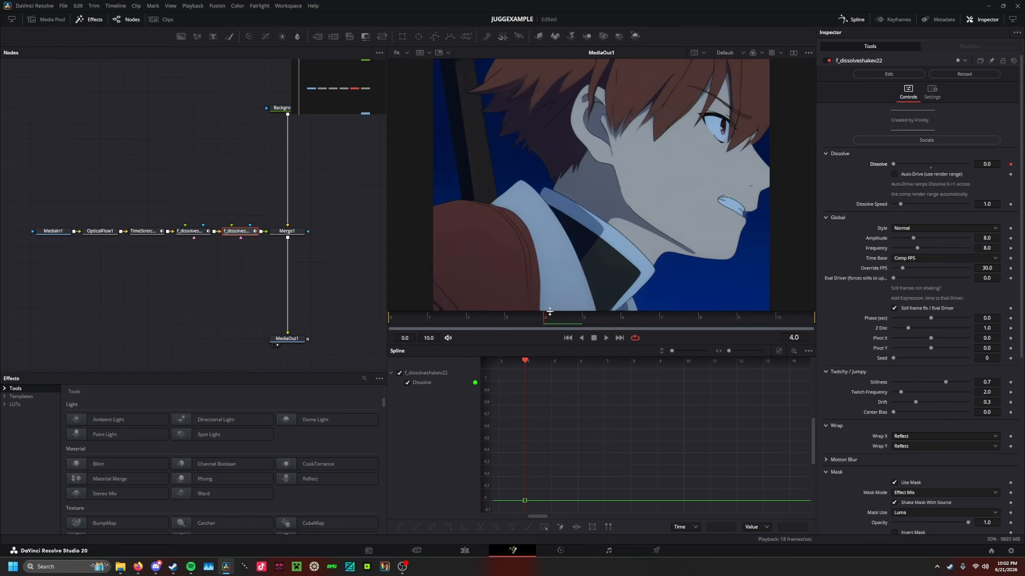
left_click_drag(628, 327, 854, 334)
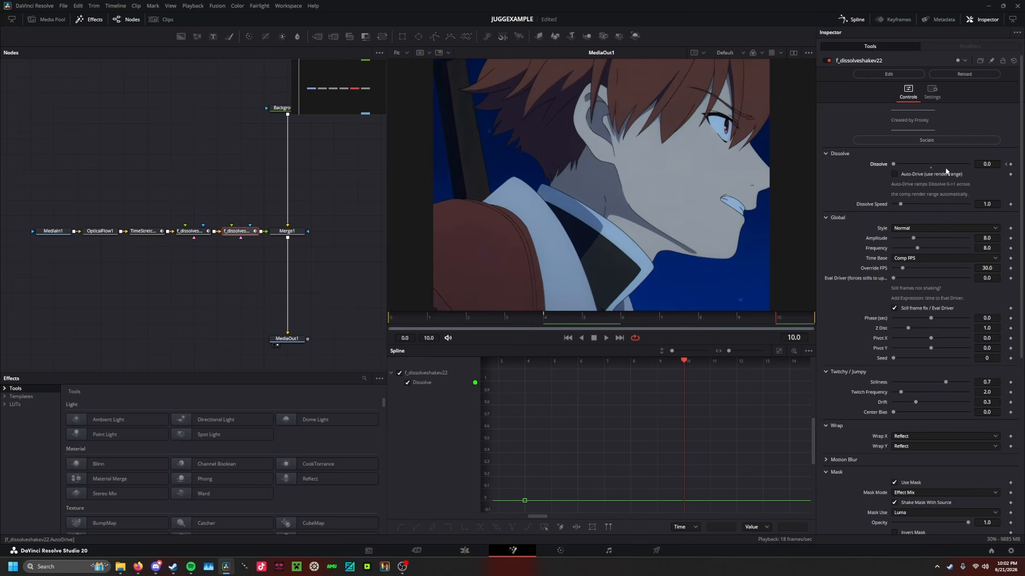
left_click_drag(894, 166, 911, 167)
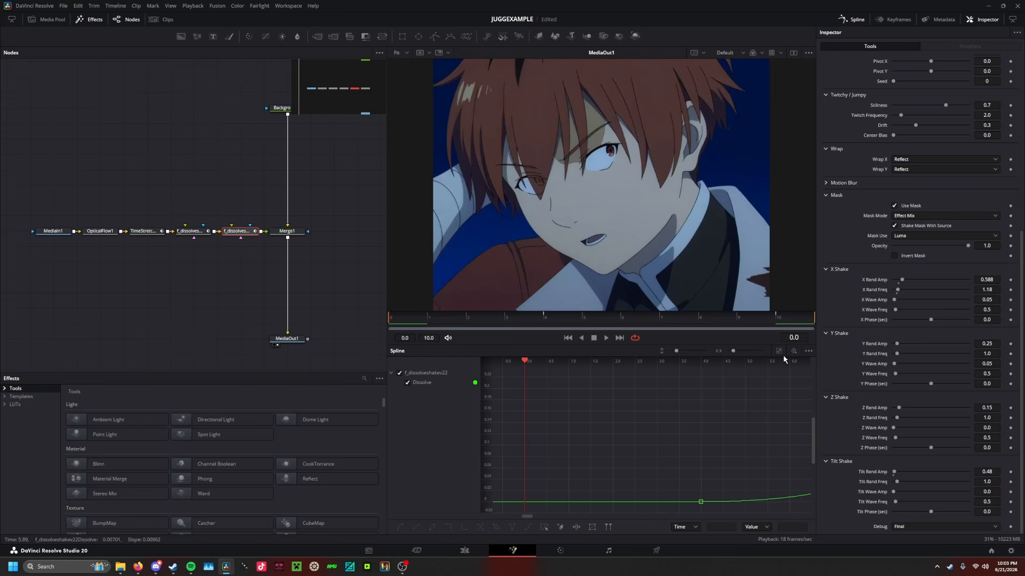
left_click(780, 352)
left_click(784, 322)
Step: Return to the REAL timeline, play it from the beginning to review the shake, and go back to its start
left_click(468, 555)
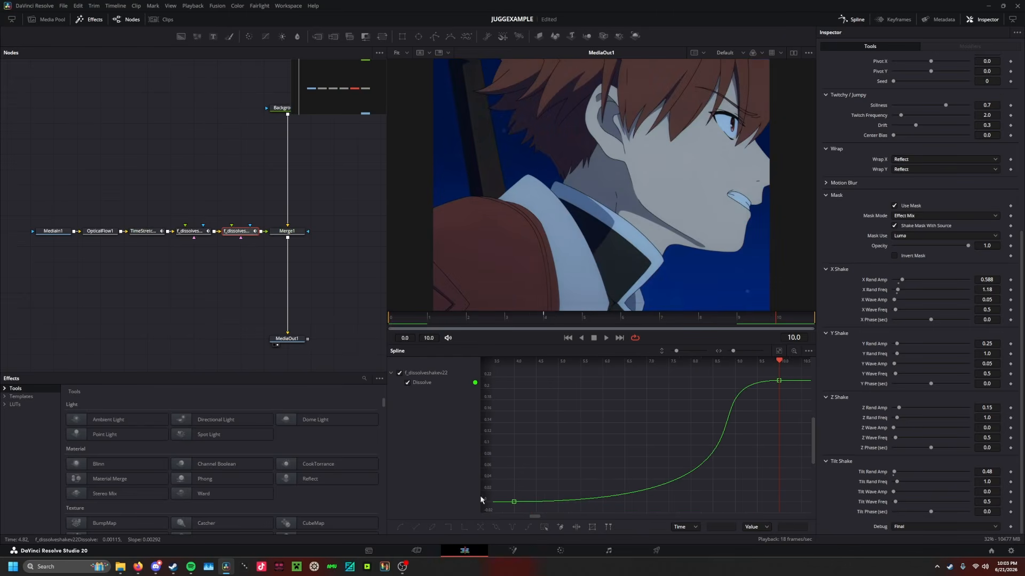
left_click_drag(323, 348, 309, 376)
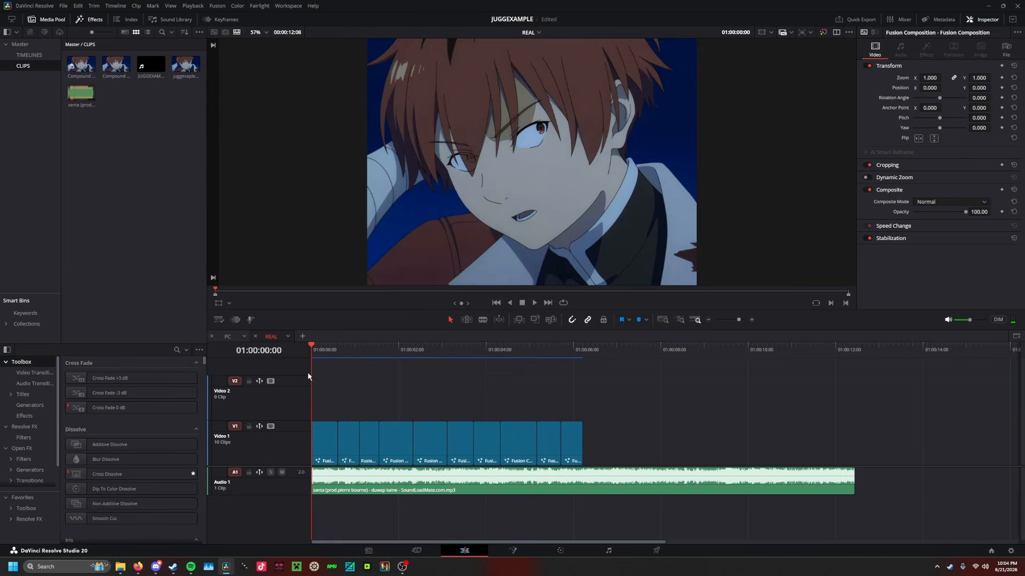
key("space")
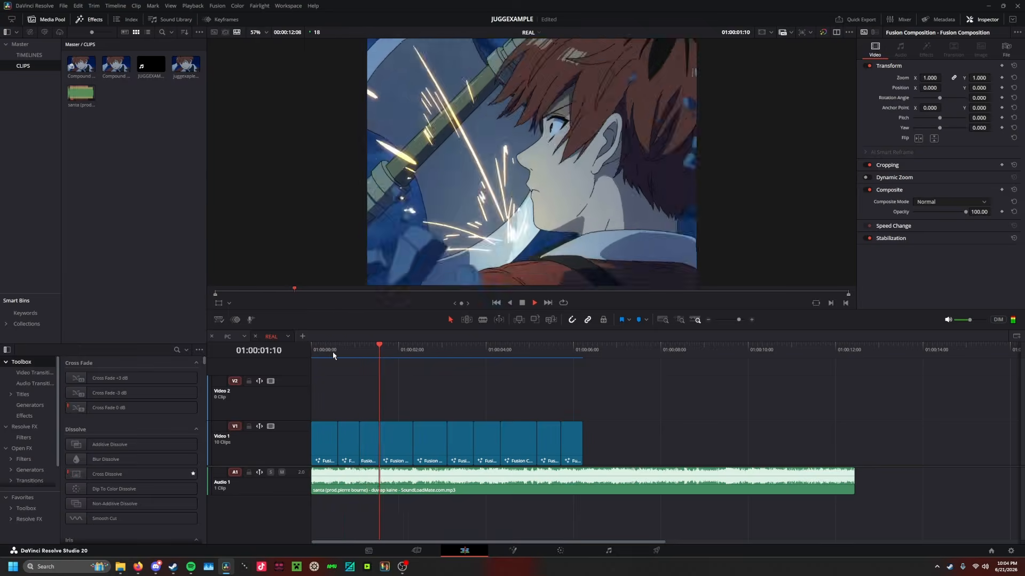
left_click_drag(333, 356, 271, 350)
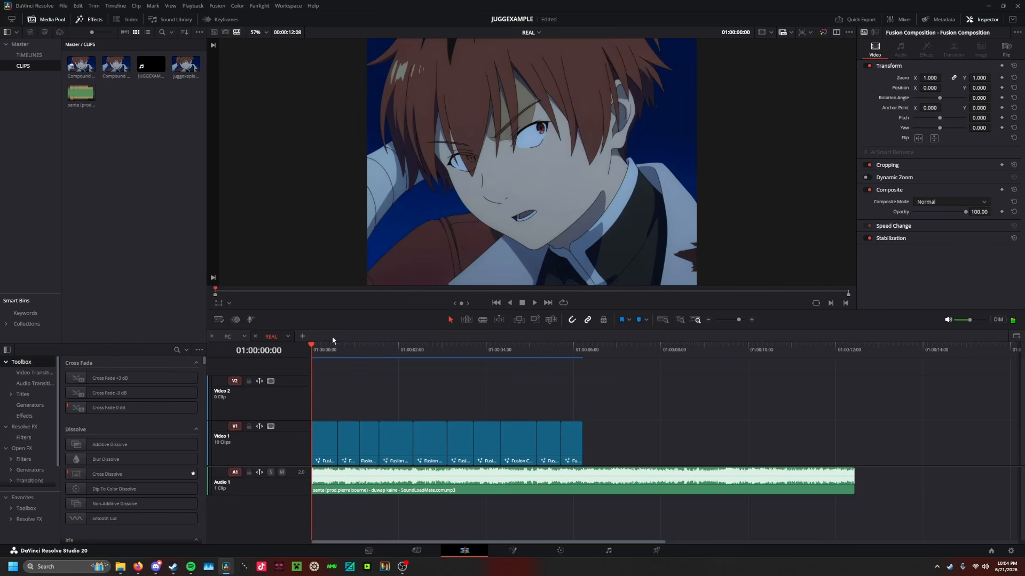
Step: Open the Fusion composition of the second clip at 01:00:00:11 and bring its node graph into view
left_click(337, 353)
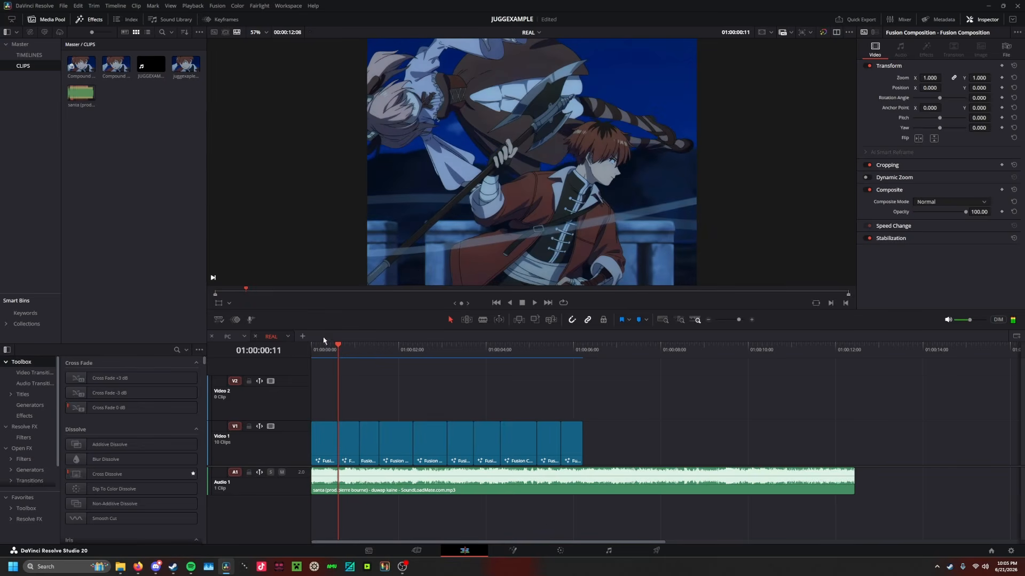
left_click(507, 555)
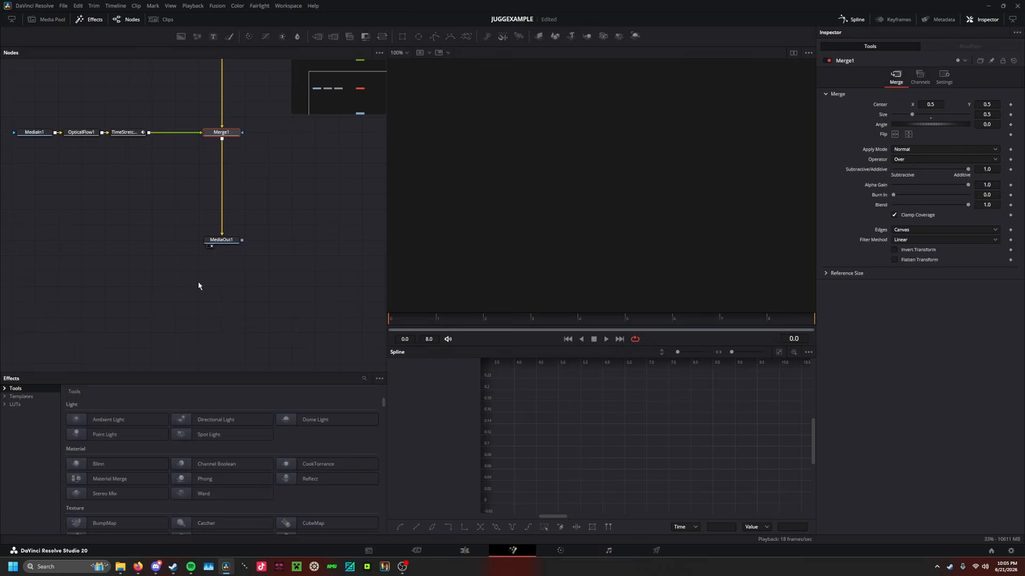
left_click_drag(339, 99, 360, 82)
left_click_drag(230, 95, 186, 359)
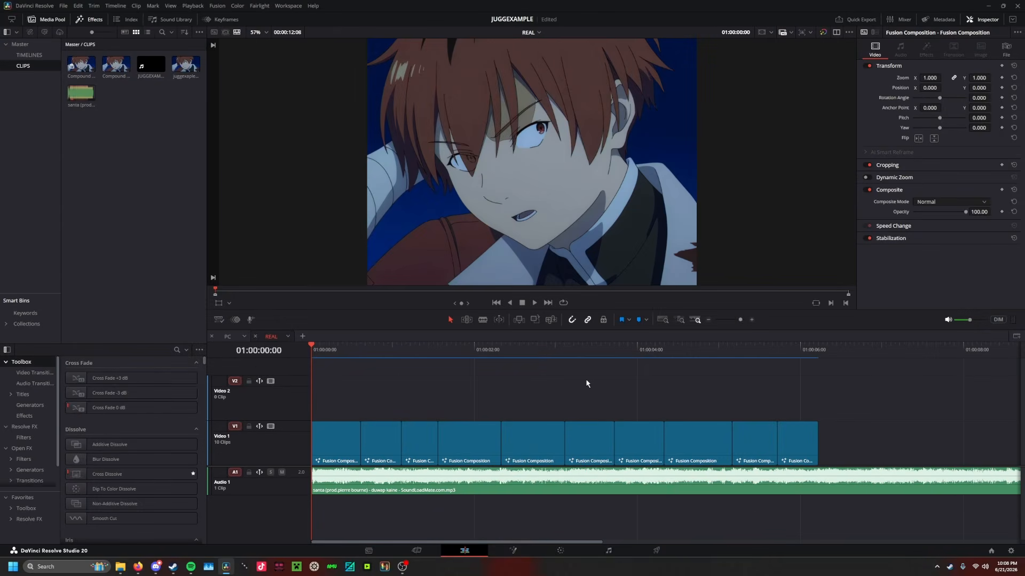
Step: Play and scrub the first two clips of the REAL timeline up to about 01:00:01:00 and return to the start
key("space")
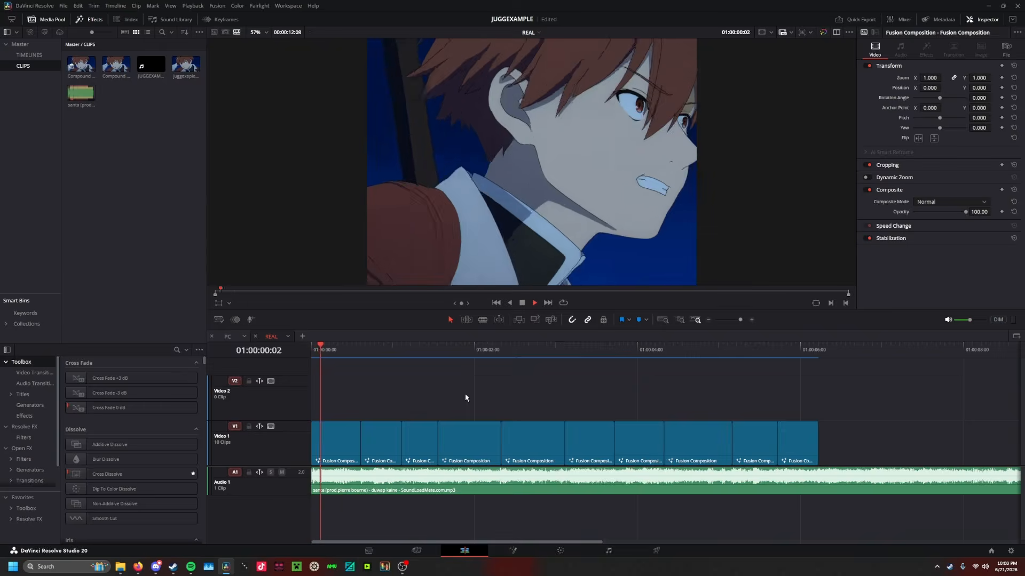
left_click(315, 351)
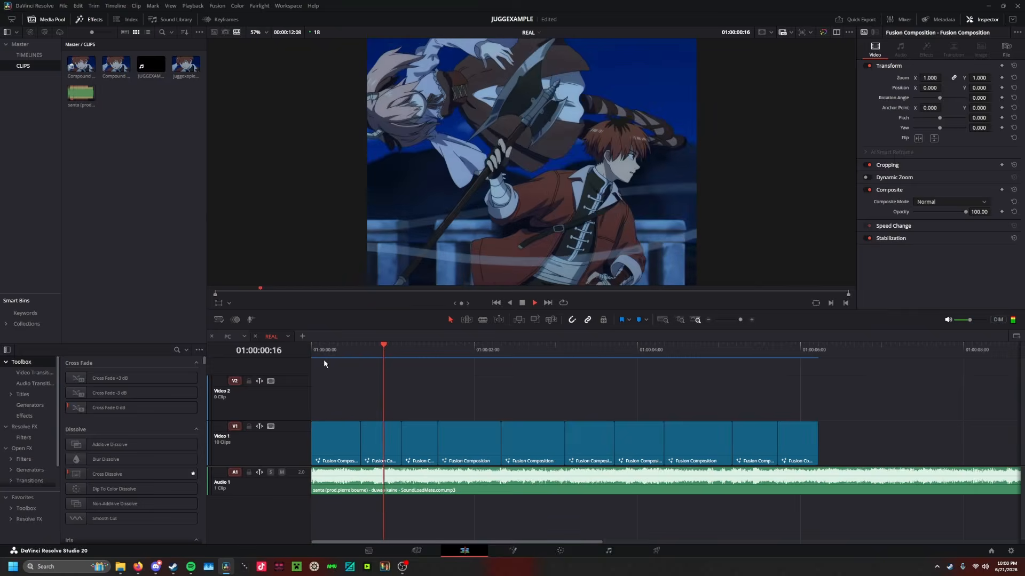
key("space")
left_click_drag(374, 350, 255, 358)
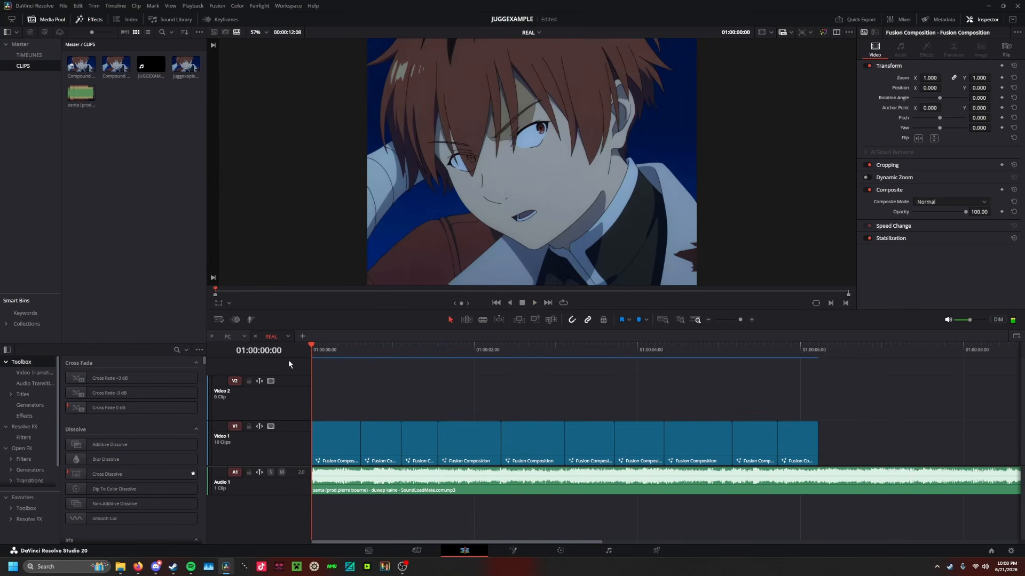
left_click_drag(337, 351, 395, 367)
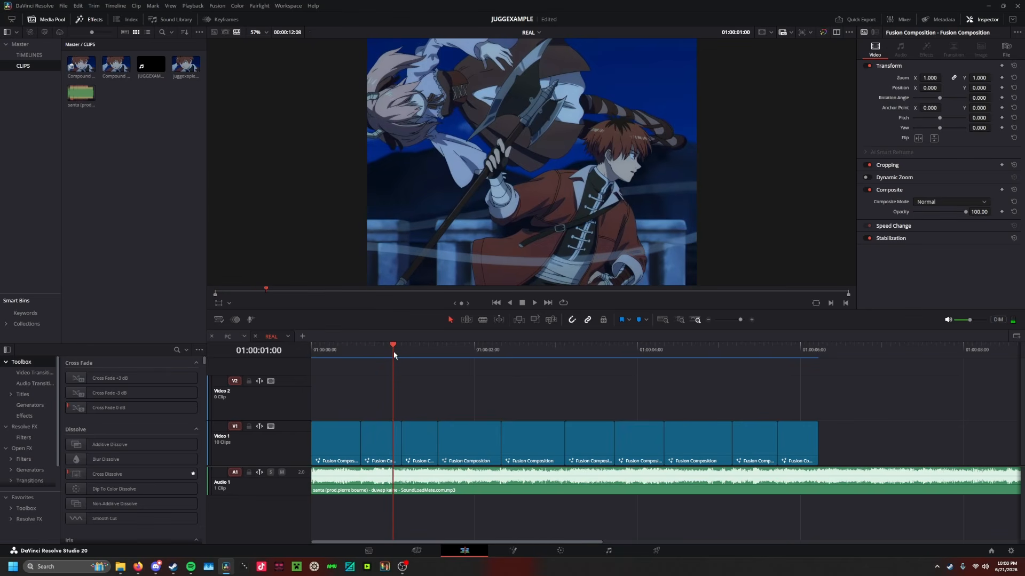
left_click_drag(394, 353, 302, 366)
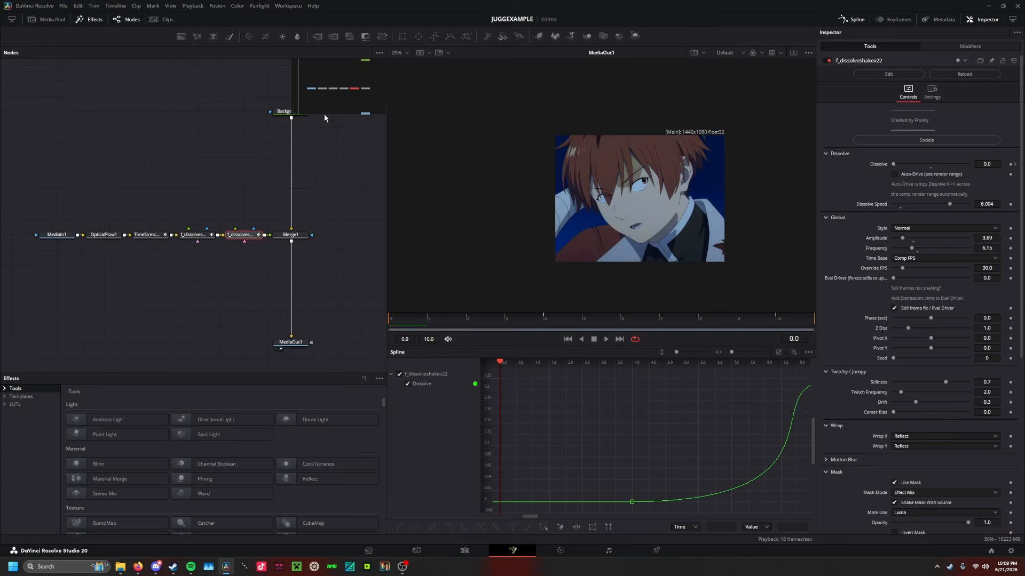
Step: Move the Background1, Merge1 and MediaOut1 nodes together away from the shake nodes and fit the image to the viewer
left_click(337, 211)
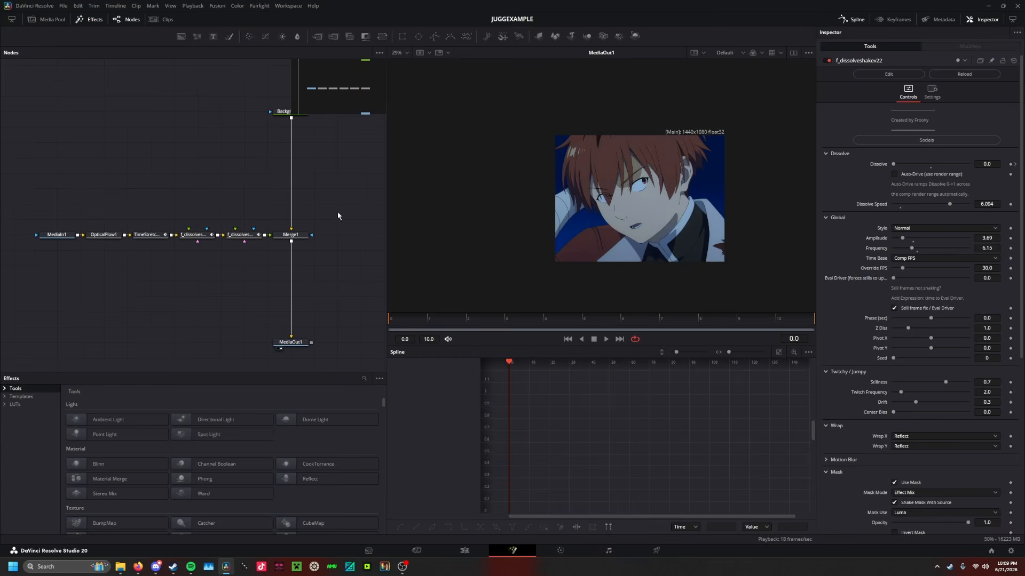
left_click_drag(252, 95, 359, 213)
left_click_drag(362, 192, 383, 347)
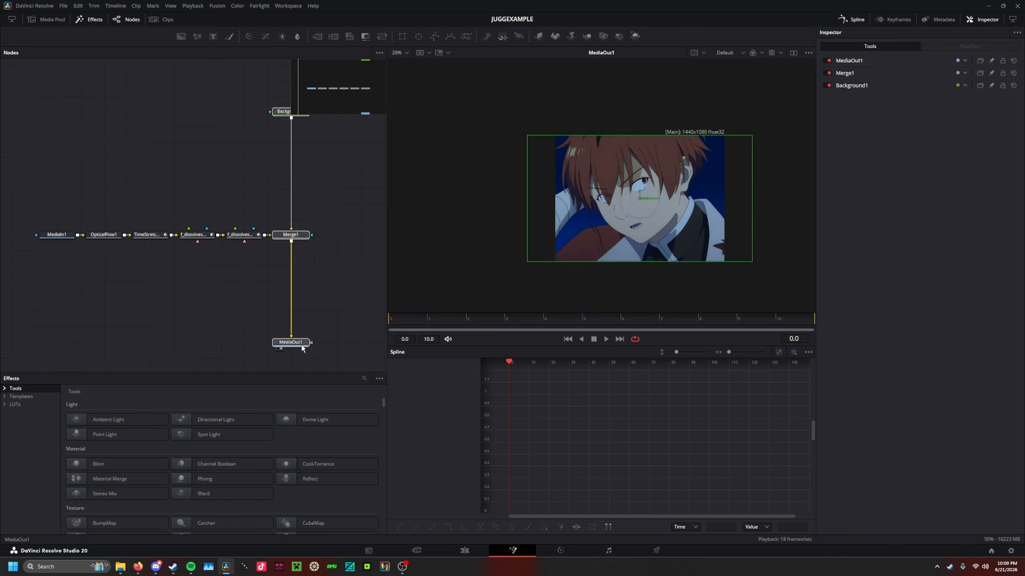
left_click_drag(291, 342, 314, 342)
left_click(408, 53)
left_click(411, 64)
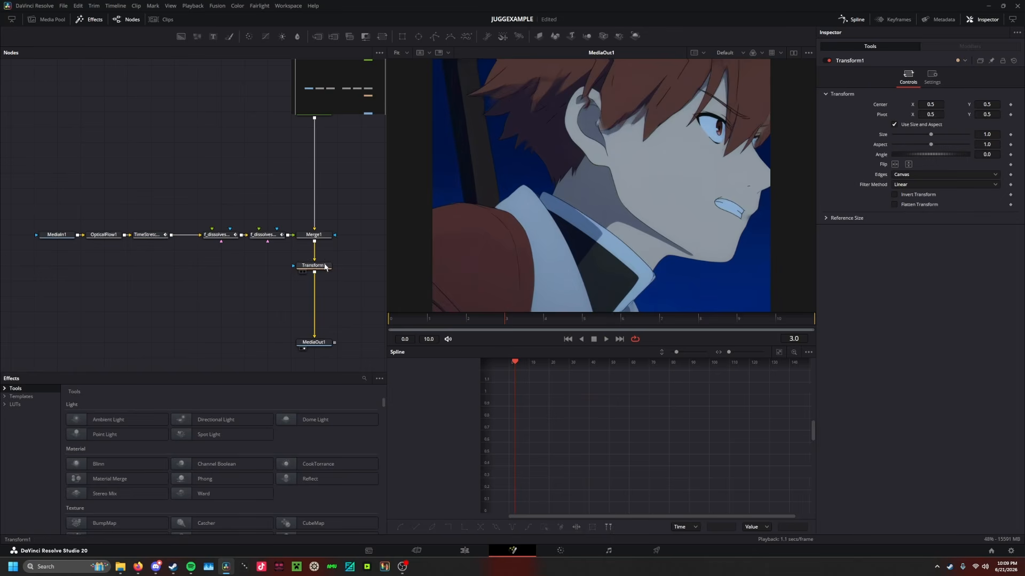
Step: Place a Transform node directly below Merge1 and move the two dissolve shake nodes back beside the TimeStretcher
left_click_drag(325, 264, 325, 249)
left_click(363, 238)
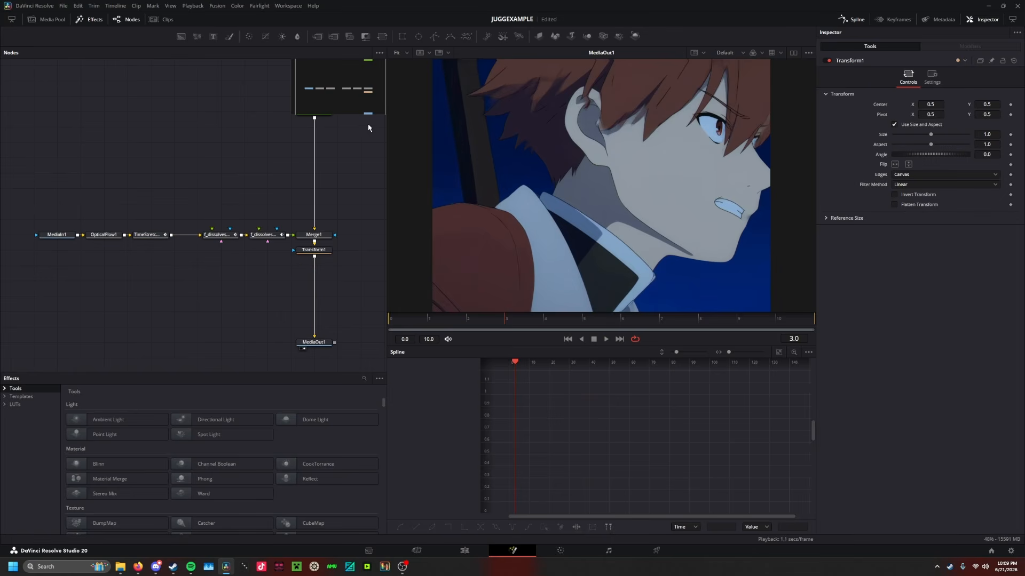
left_click_drag(340, 86, 342, 88)
left_click_drag(186, 212, 271, 253)
left_click_drag(275, 242, 252, 242)
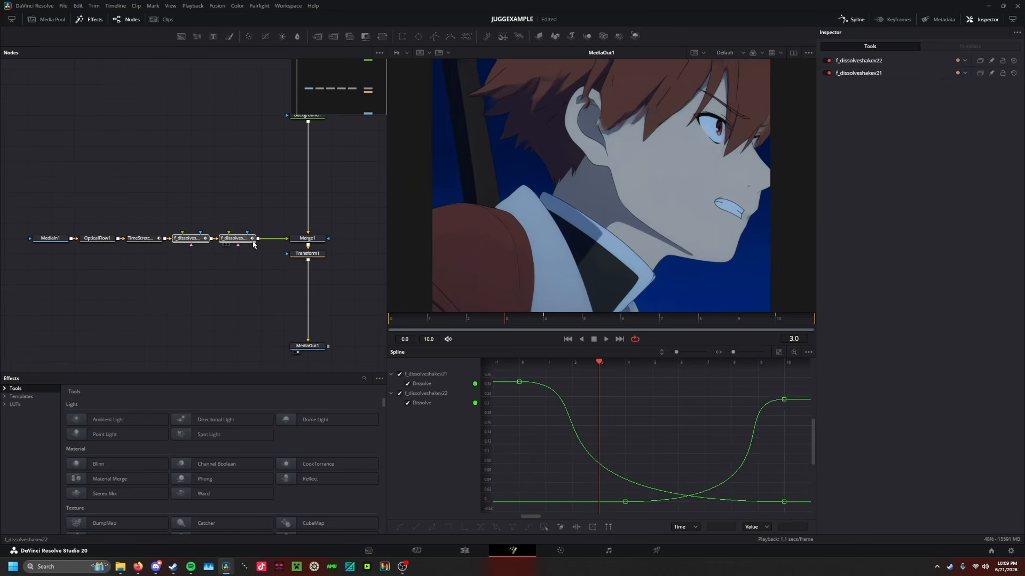
left_click(270, 252)
Step: Keyframe Transform1's Size at frame 0, enlarge it slightly and go to the last frame
left_click(306, 254)
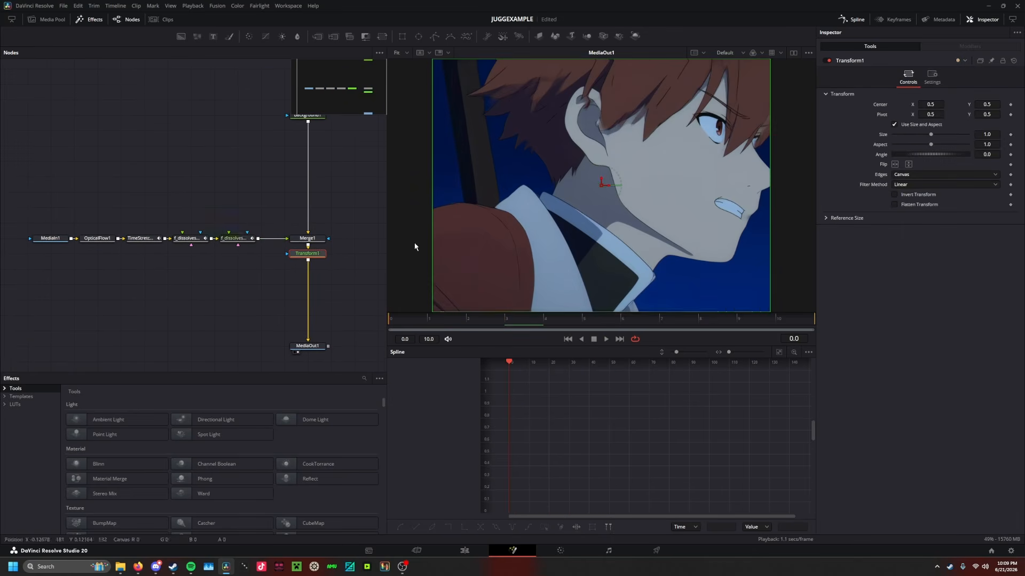
key("Home")
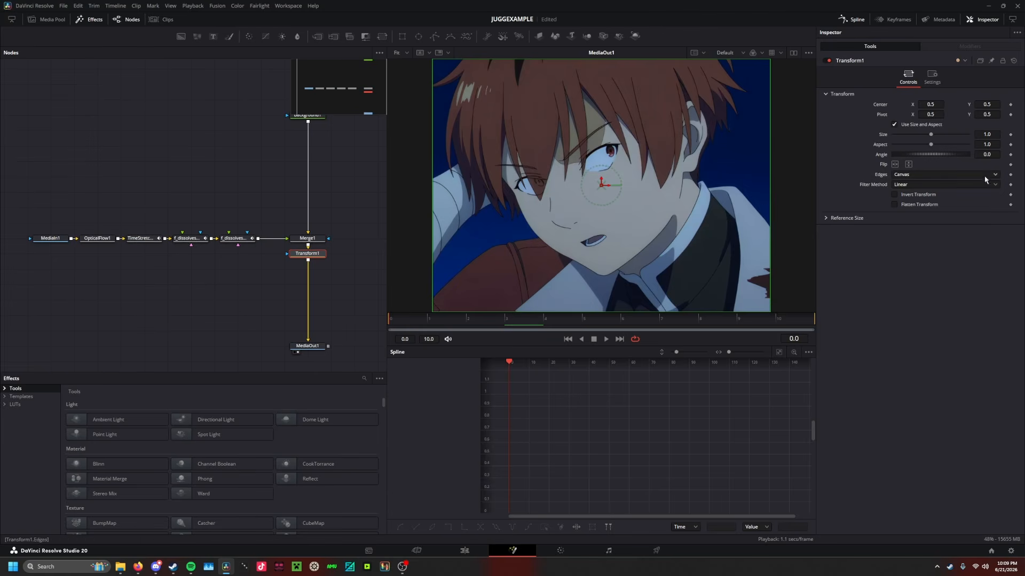
left_click(1010, 135)
left_click_drag(931, 134, 934, 137)
key("End")
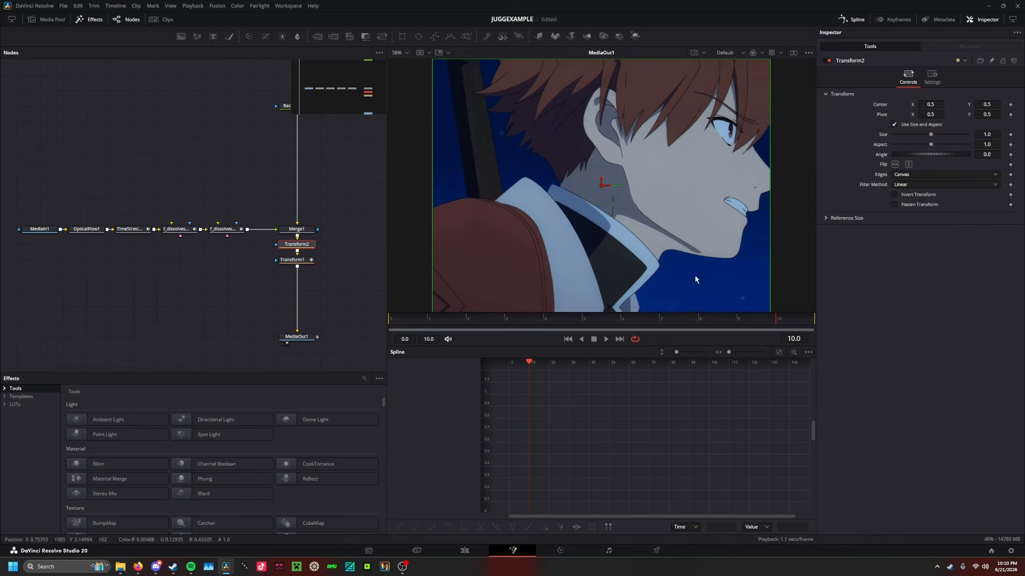
Step: Check the cut into the second clip, and keyframe Transform2's Size to 0.97 at frame 10 with Edges set to Mirror
left_click(464, 551)
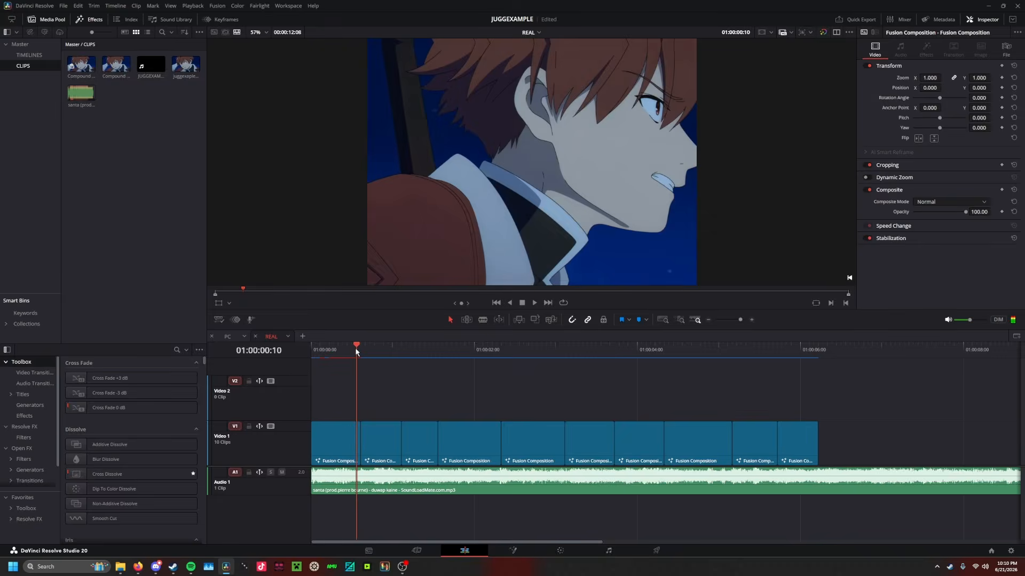
left_click(359, 350)
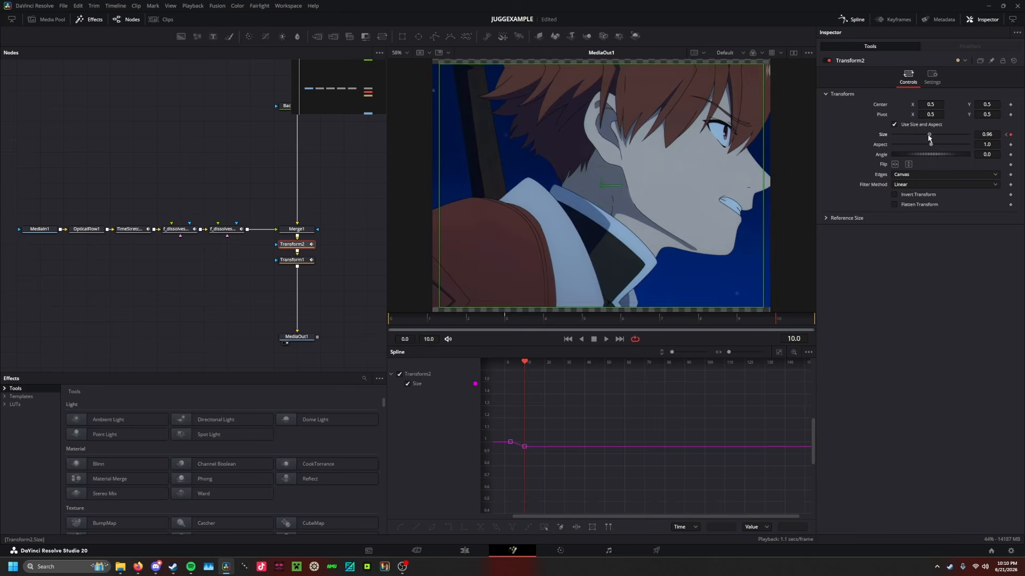
left_click_drag(929, 138, 929, 138)
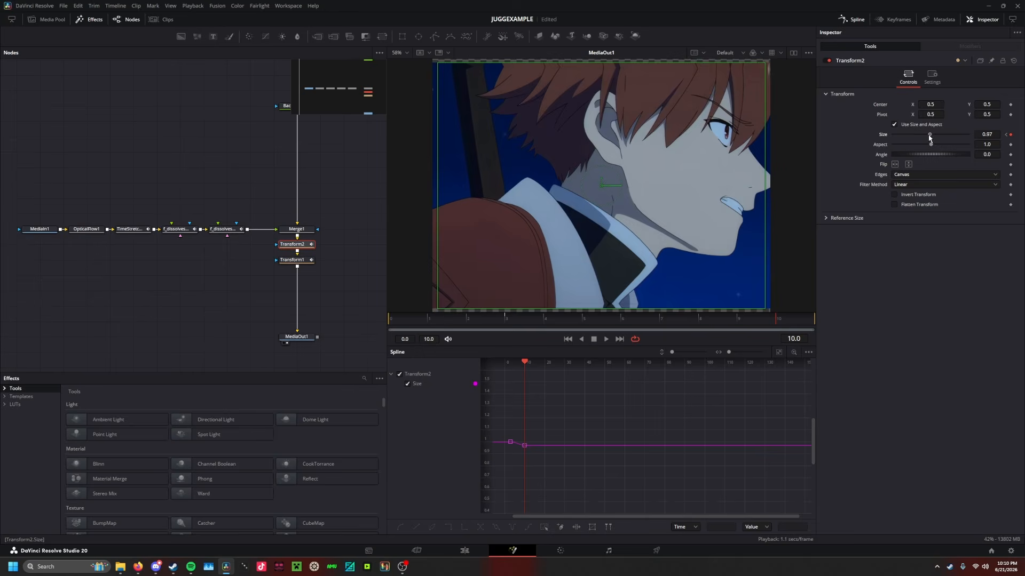
left_click(912, 175)
left_click(902, 213)
scroll(729, 234, "down", 2)
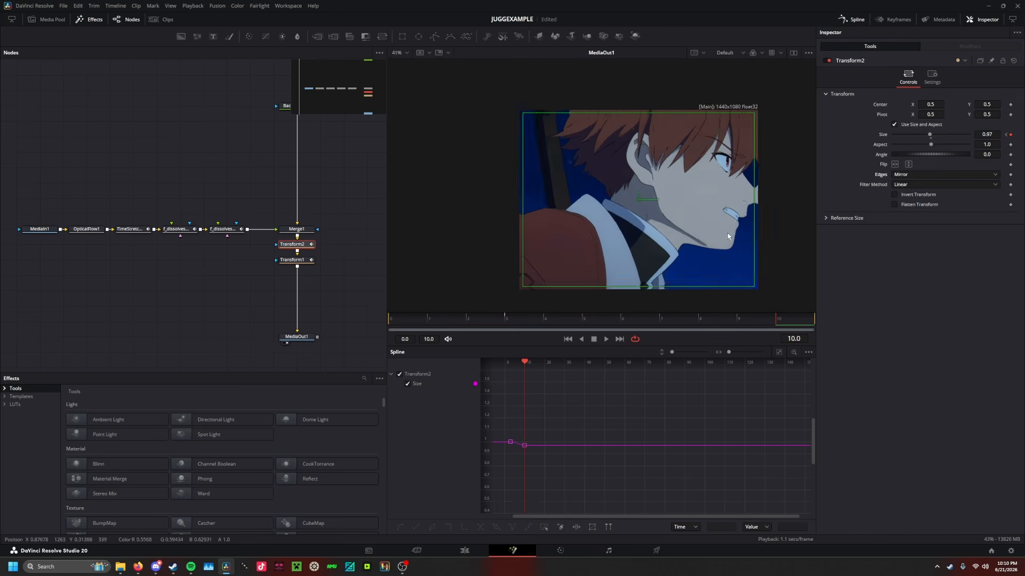
Step: Fit Transform2's Size curve and reshape both handles so it drops steeply just before frame 10, then go to frame 3
left_click(779, 352)
left_click_drag(696, 502, 774, 388)
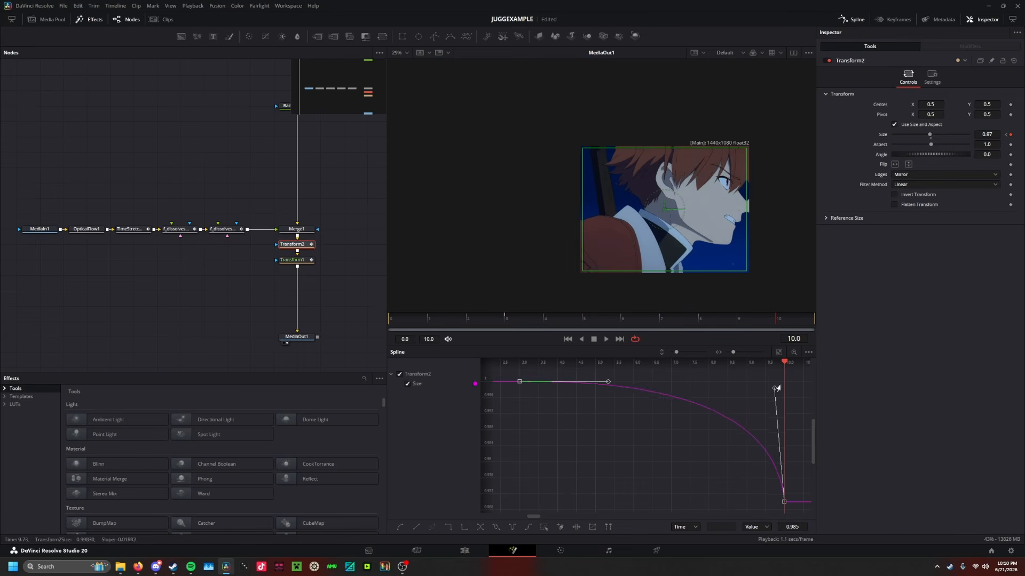
left_click_drag(608, 382, 780, 388)
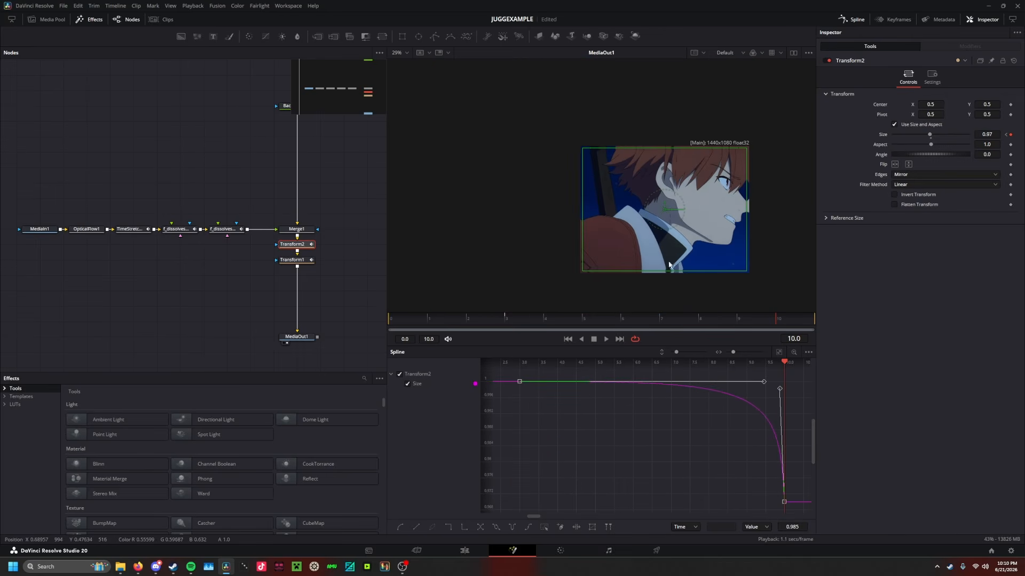
left_click(506, 319)
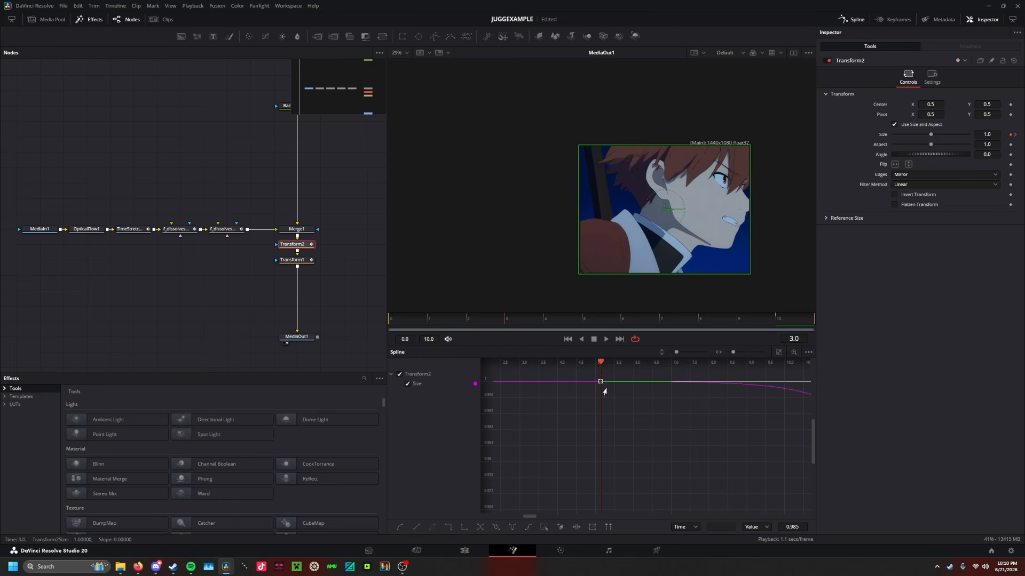
Step: Return to the REAL timeline, open the second clip's Fusion composition and insert a Transform node after Merge1
left_click(471, 554)
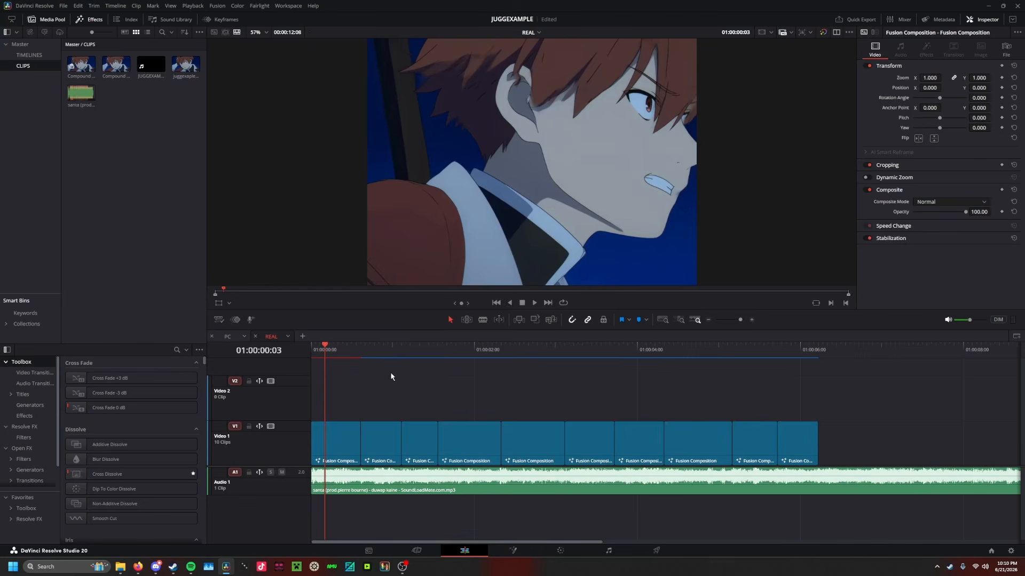
key("shift+5")
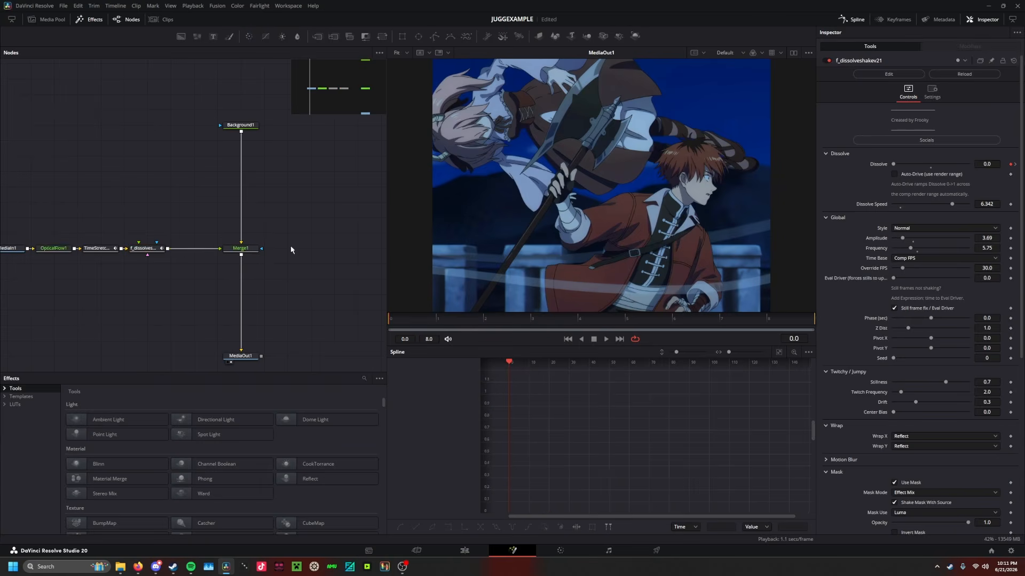
left_click(383, 37)
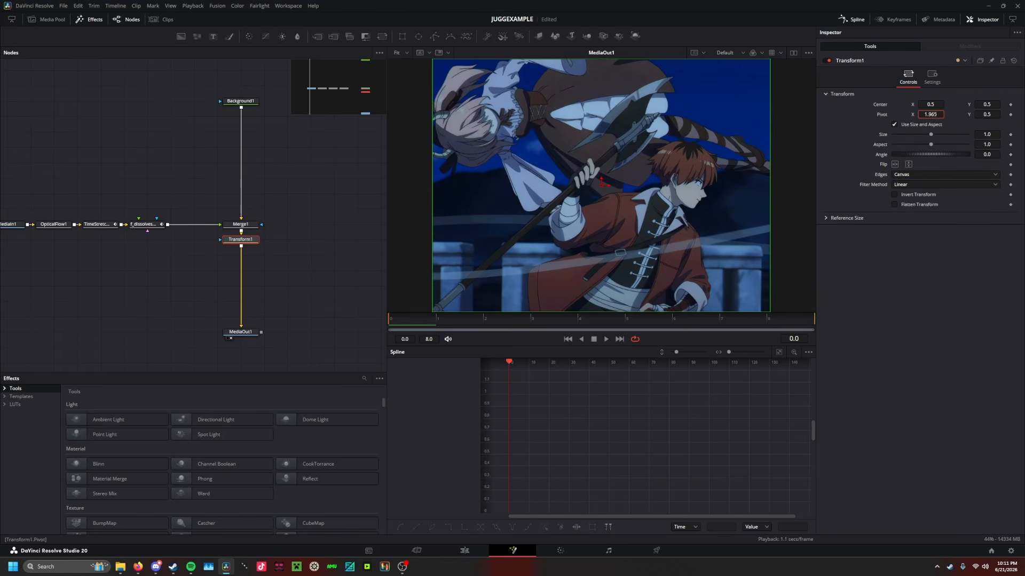
Step: Adjust the second clip's Transform1 Pivot X and reset it to 0.5
left_click_drag(930, 115, 925, 116)
double_click(925, 116)
left_click_drag(930, 115, 1014, 115)
left_click_drag(930, 115, 925, 116)
type("0.5")
key("Return")
left_click_drag(930, 115, 933, 138)
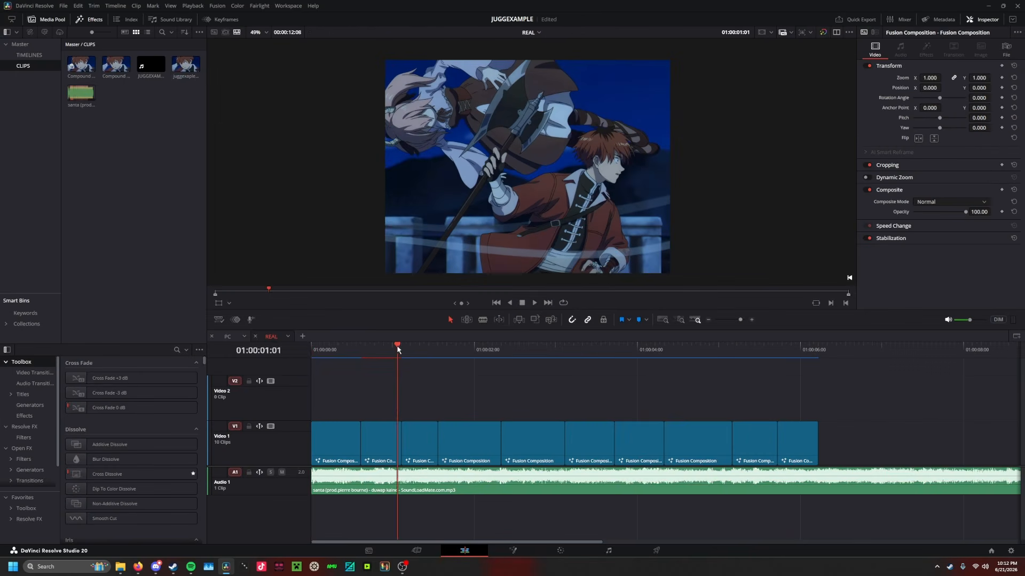
Step: Play the REAL timeline from its start to review the first clips and park the playhead at 01:00:01:00
left_click_drag(397, 347, 230, 359)
key("space")
mouse_move(398, 353)
left_mouse_down()
mouse_move(428, 355)
mouse_move(391, 358)
left_mouse_up()
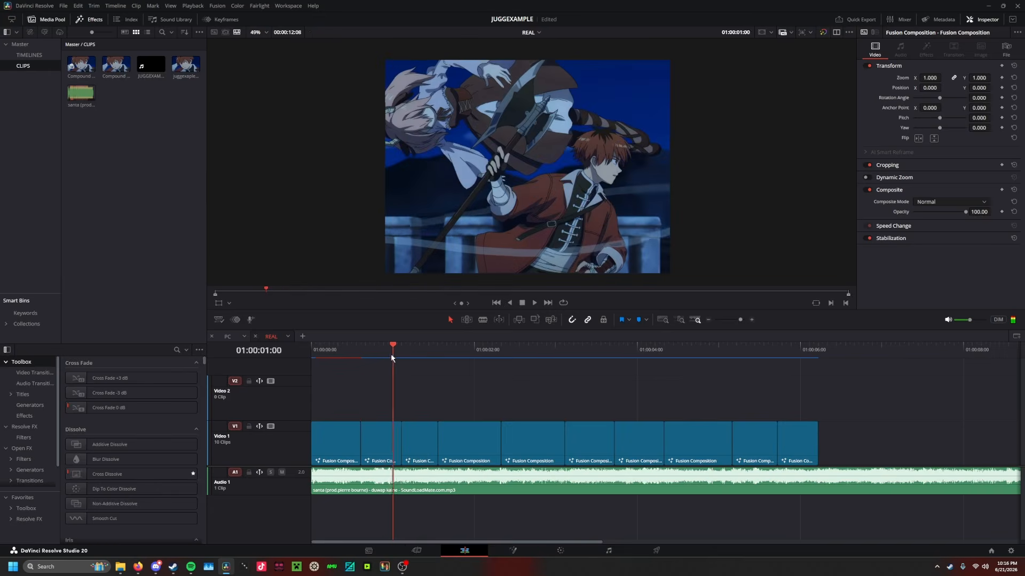
Step: Open the second clip's Fusion composition and examine Transform2's Center movement at frames 0, 4, 7 and 8
left_click(513, 550)
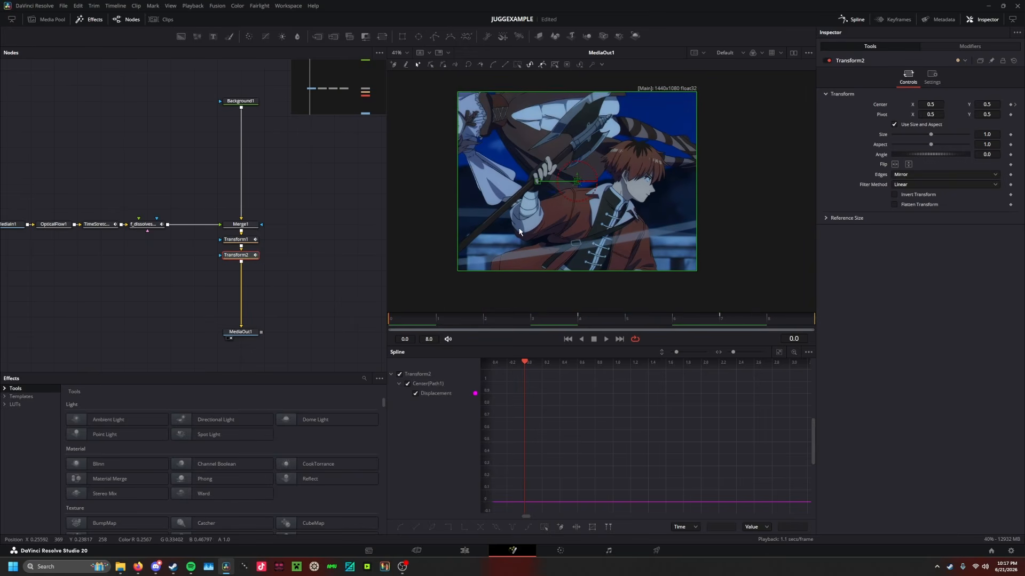
scroll(519, 231, "up", 1)
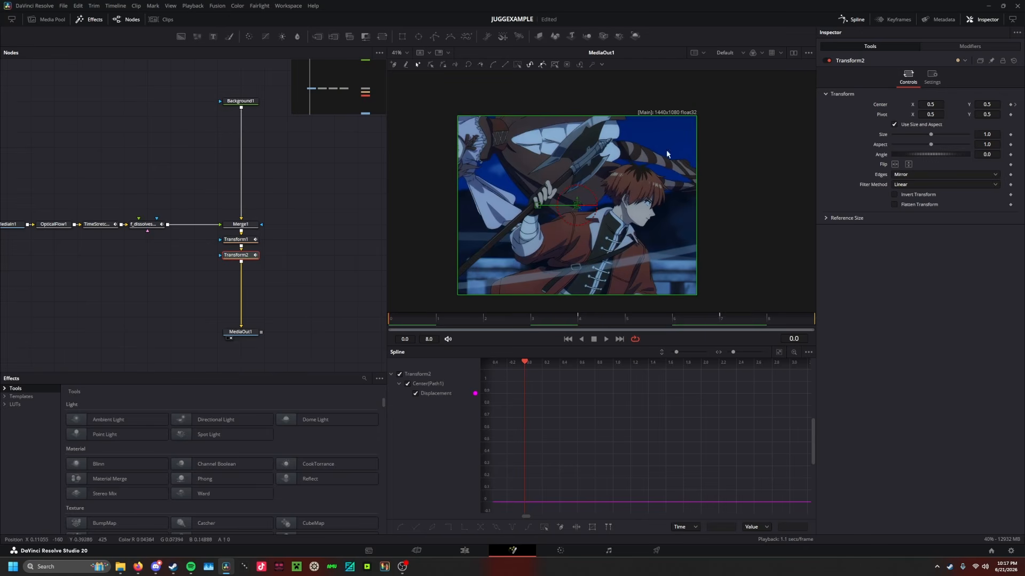
left_click(581, 322)
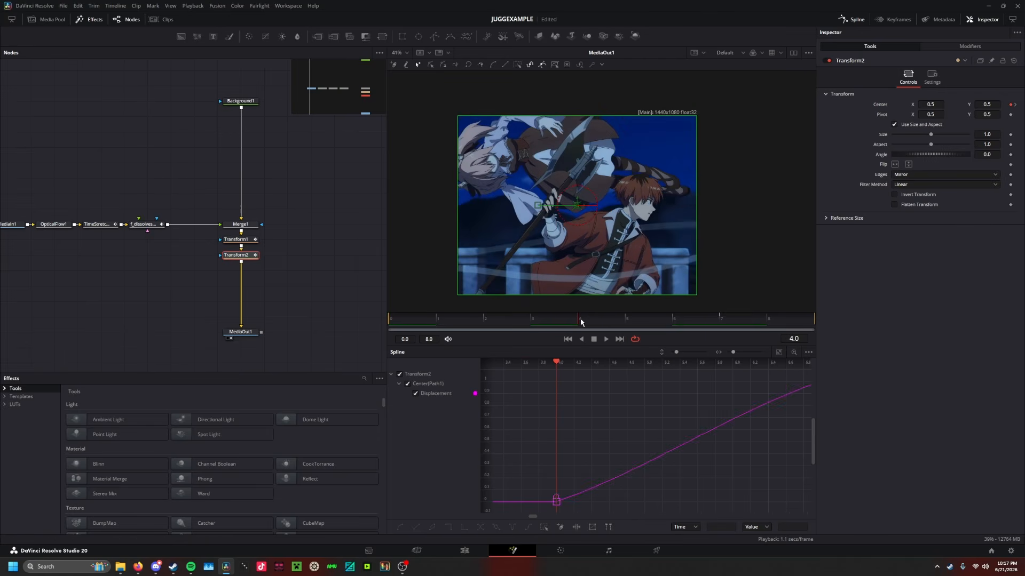
left_click(719, 323)
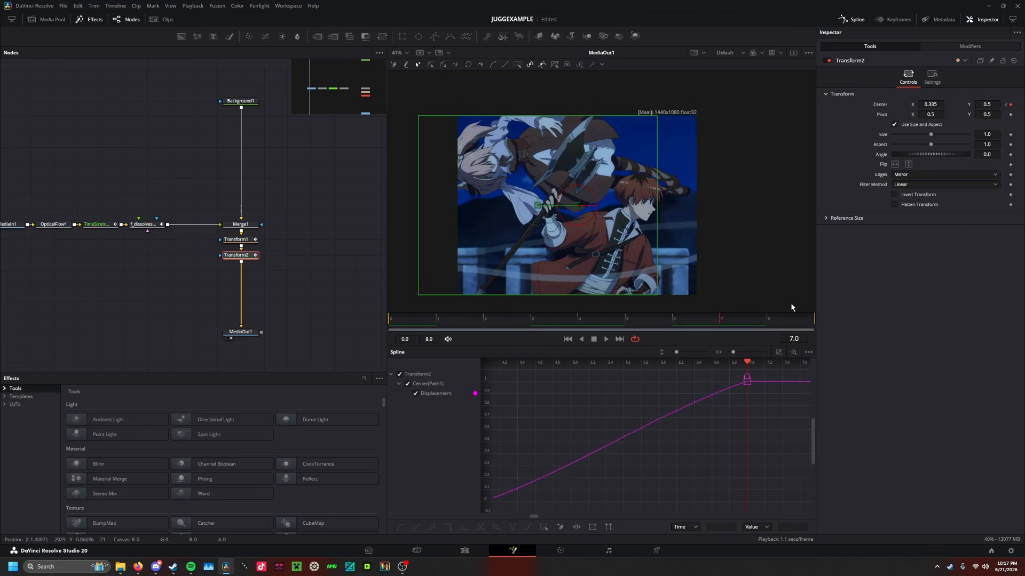
left_click(793, 322)
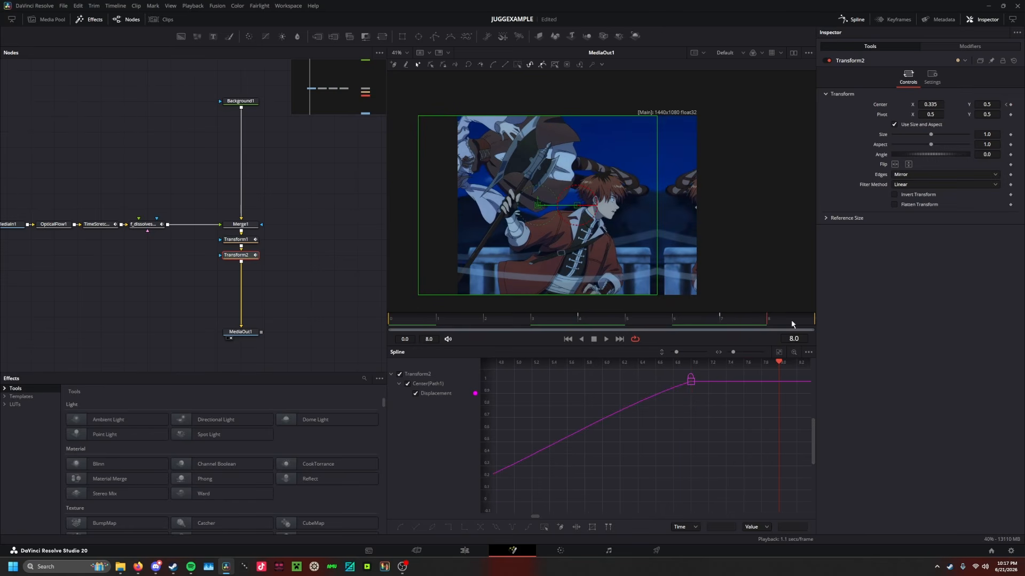
left_click(726, 324)
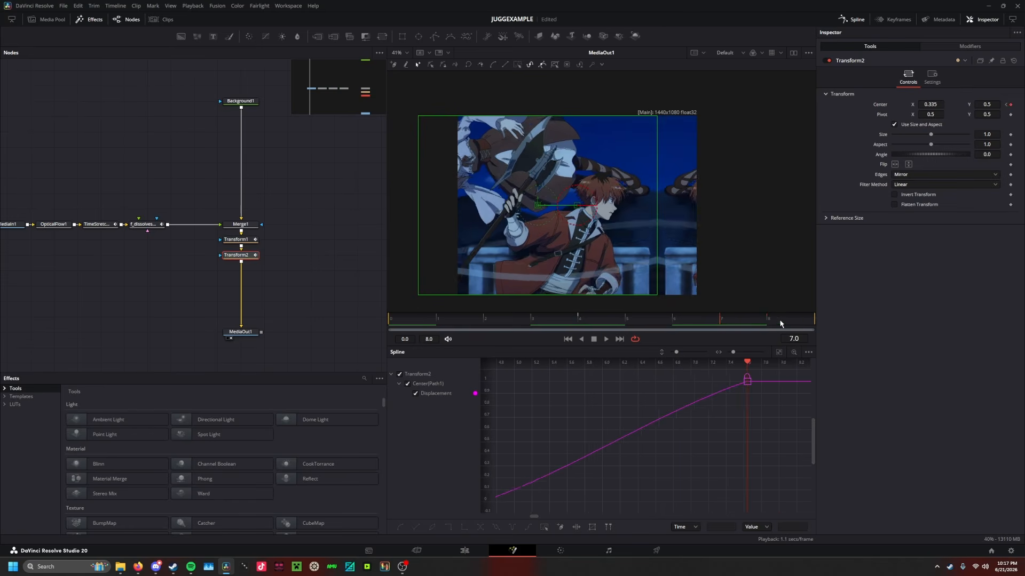
Step: Fit Transform2's Center Displacement curve and ease its keyframes so it stays flat from frame 4 and rises steeply into frame 7
left_click(783, 353)
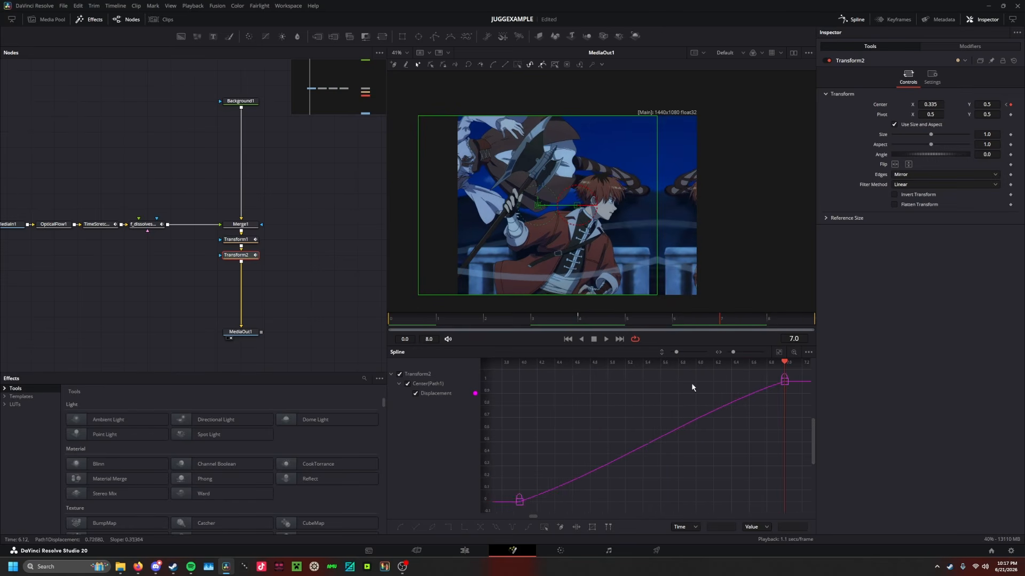
key("ctrl+a")
key("f")
left_click_drag(696, 382, 782, 503)
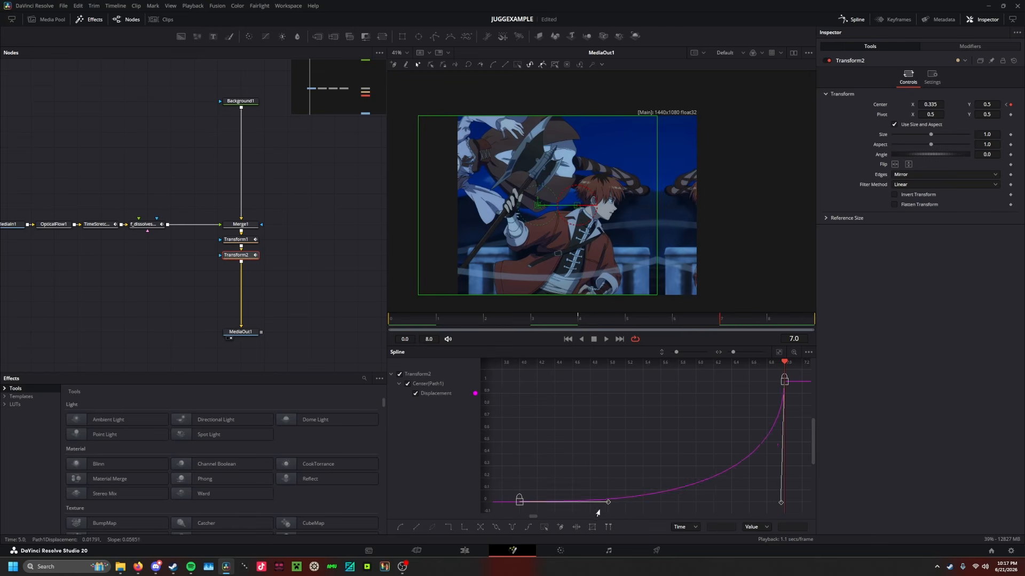
left_click_drag(608, 503, 782, 505)
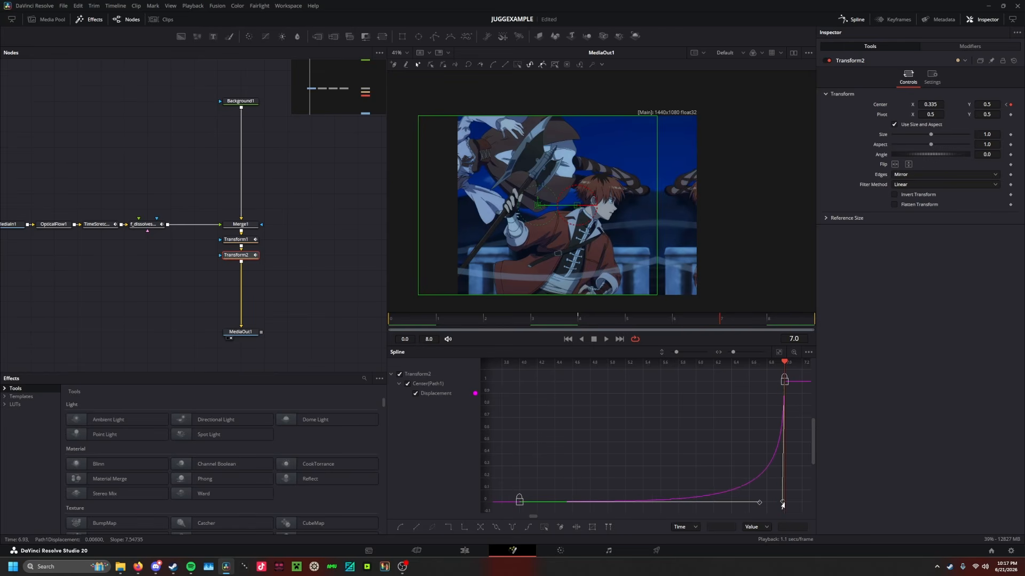
Step: Play the REAL timeline from its start and park the playhead at the second clip's start, 01:00:00:11
left_click(514, 553)
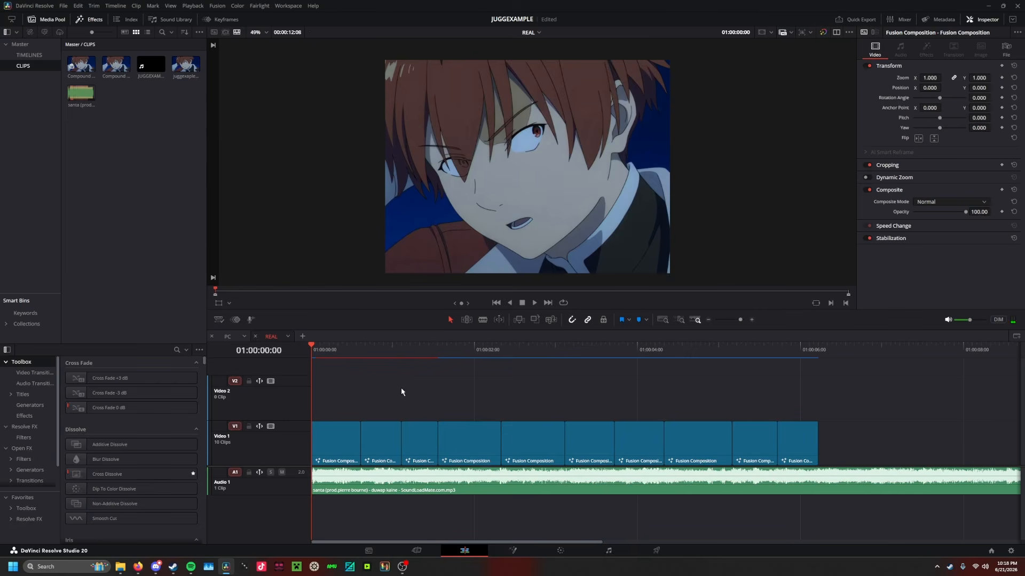
key("space")
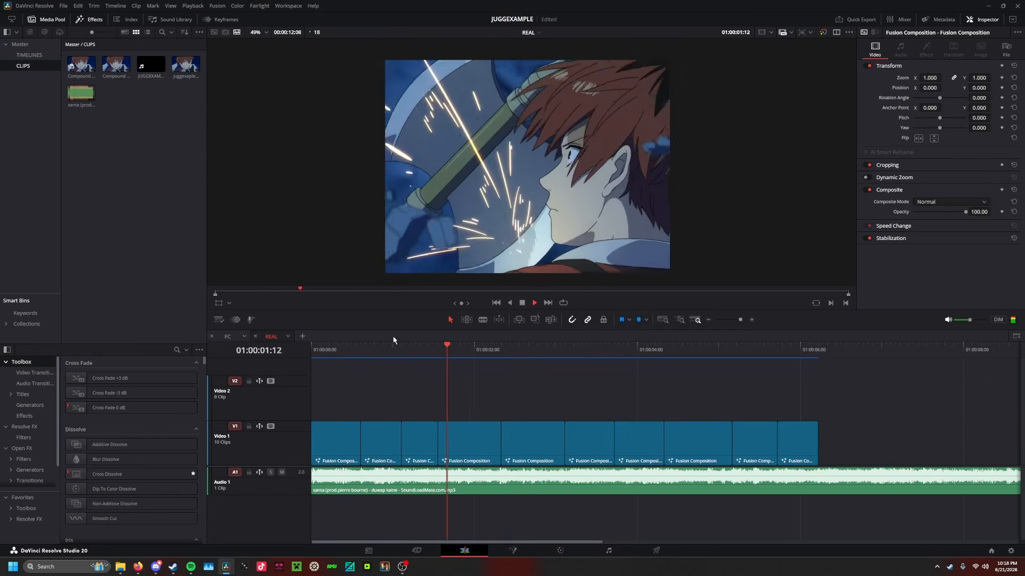
left_click(365, 351)
left_click_drag(365, 351, 362, 350)
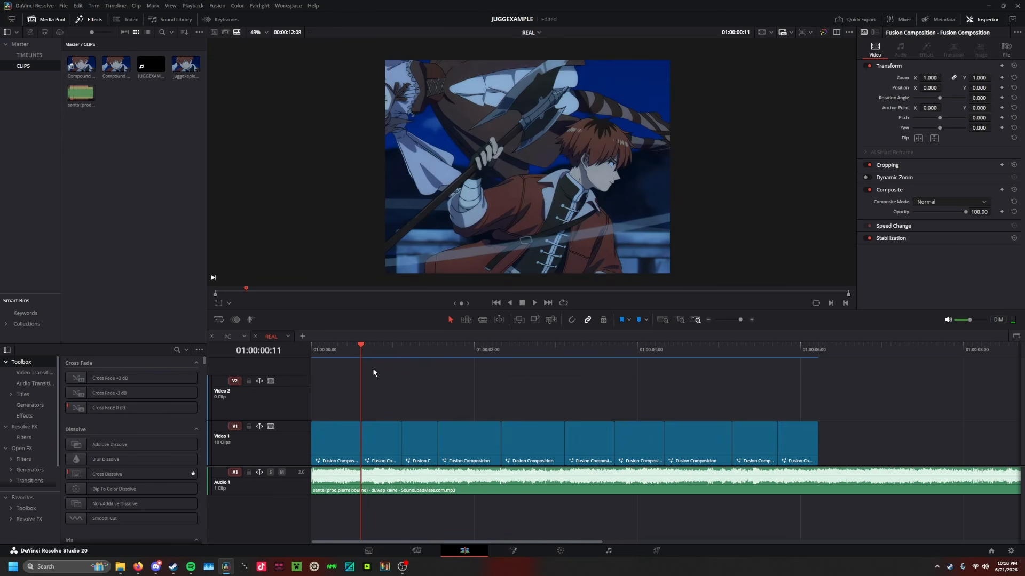
Step: Scrub through the remaining clips of the REAL timeline to review their motion and return to its start
left_click_drag(361, 347, 428, 350)
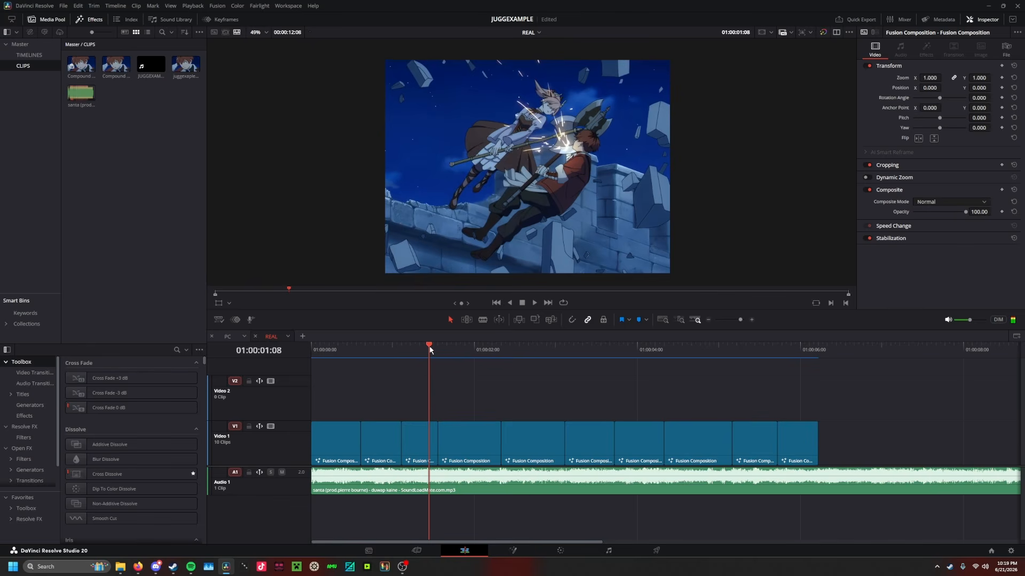
left_click_drag(429, 349, 515, 370)
left_click_drag(490, 366, 702, 397)
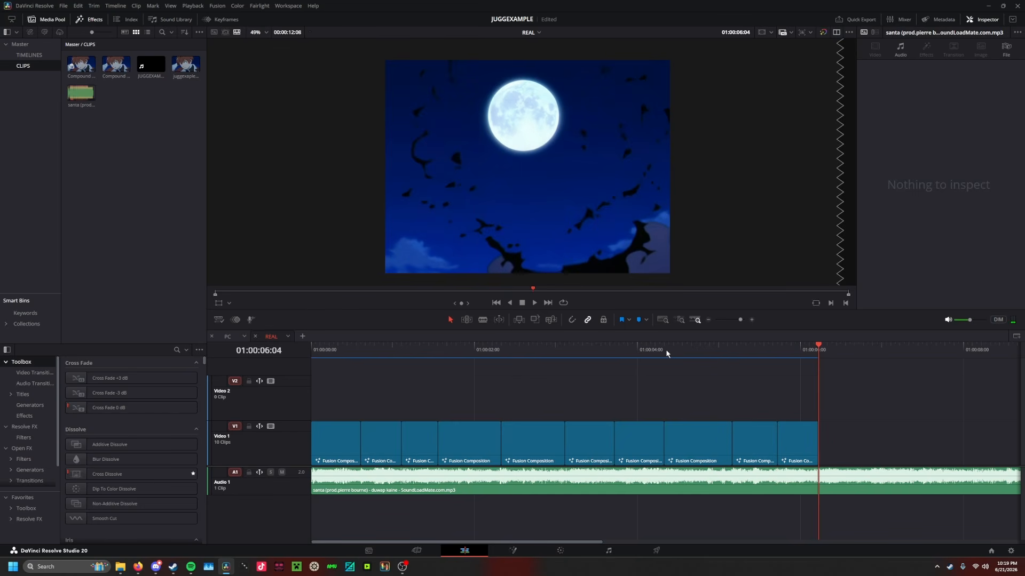
key("Home")
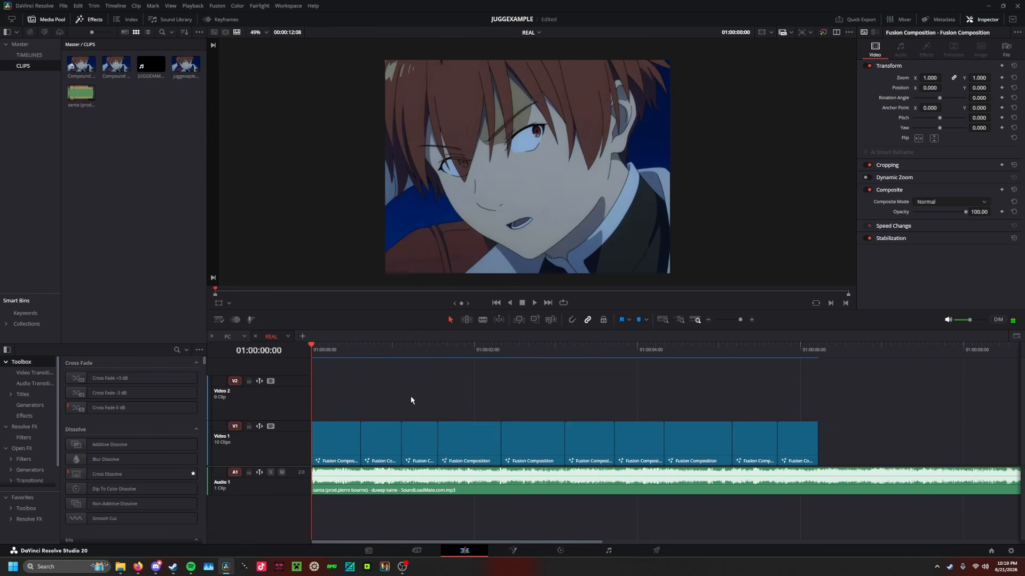
Step: Place an Adjustment Clip above the first clip on Video 2 and trim it to that clip's length
left_click(24, 497)
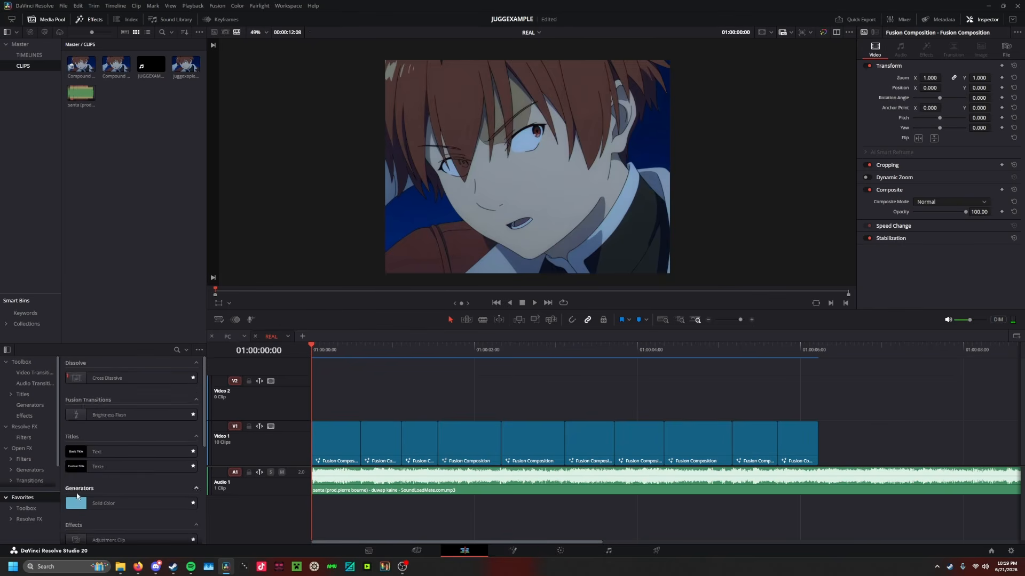
left_click_drag(101, 429, 308, 414)
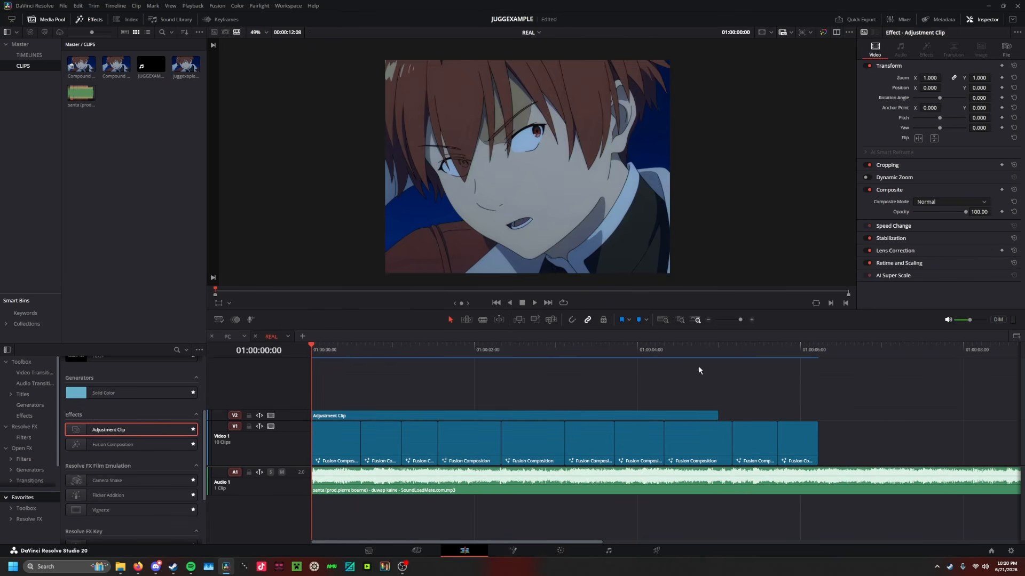
left_click_drag(712, 422, 361, 420)
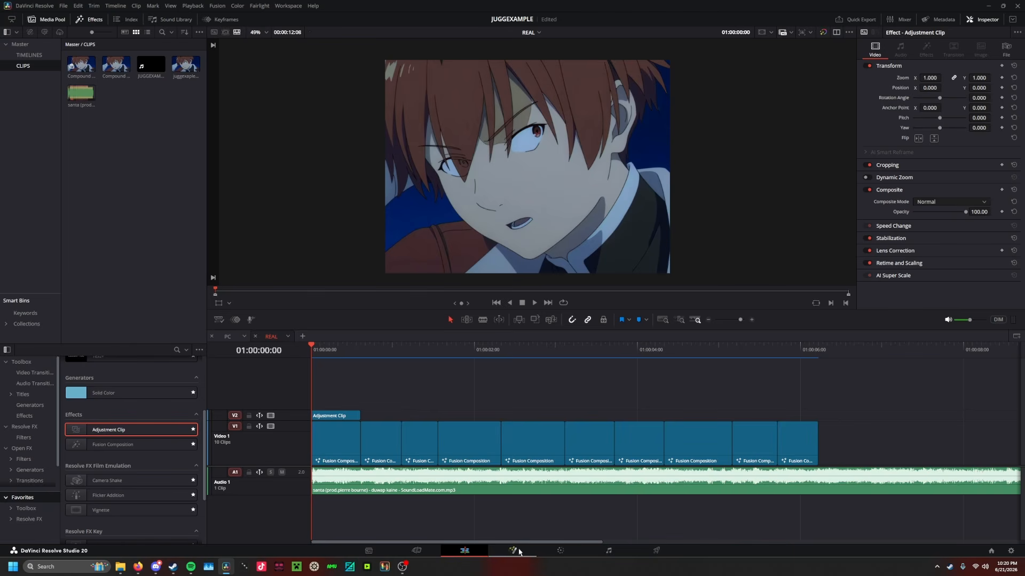
left_click_drag(289, 466, 293, 490)
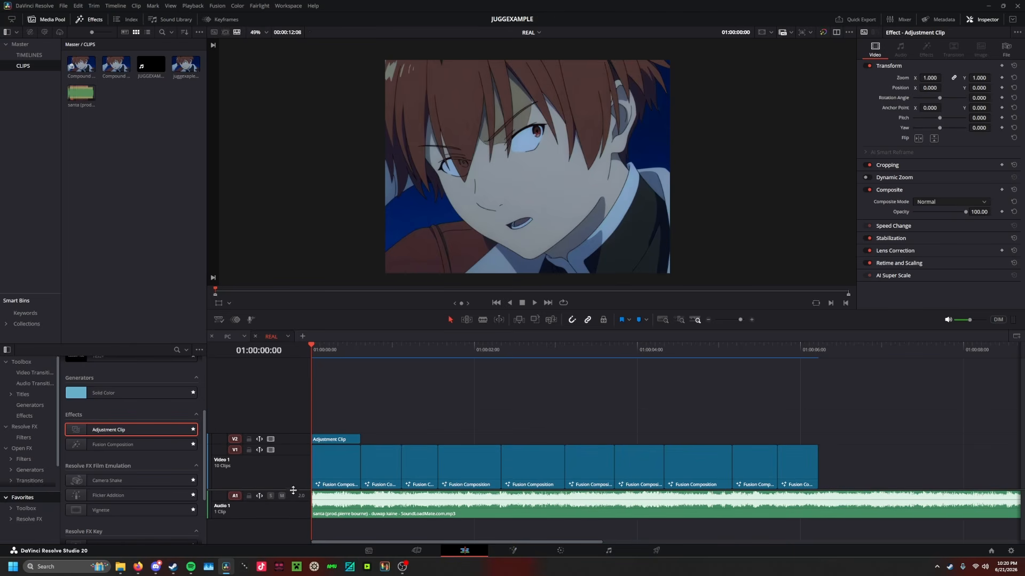
Step: In the first Adjustment Clip's Fusion composition, add a Brightness/Contrast after MediaIn1 and keyframe High from 1.0 at frame 9 to 0.74 at frame 10
left_click(512, 550)
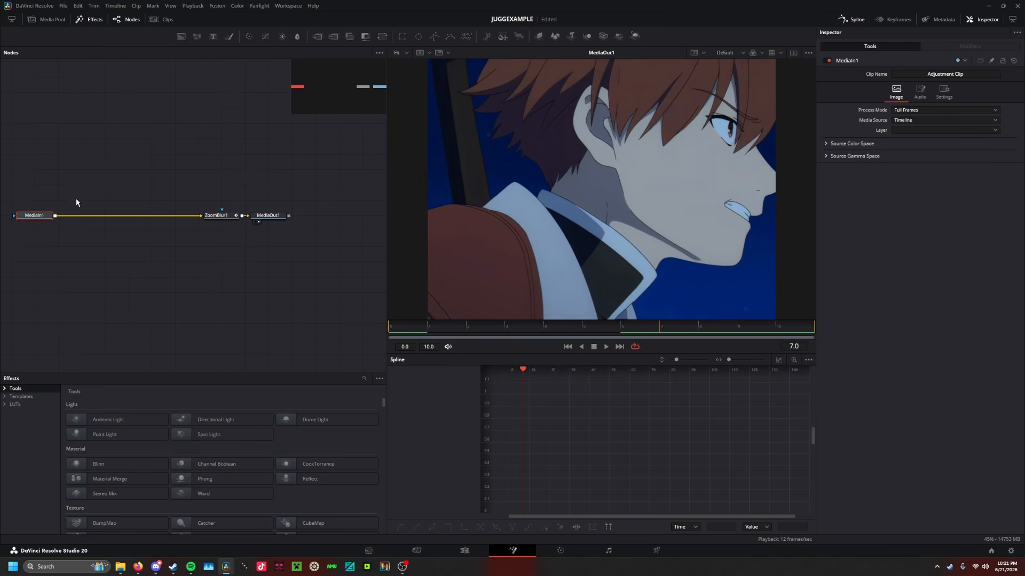
left_click(283, 36)
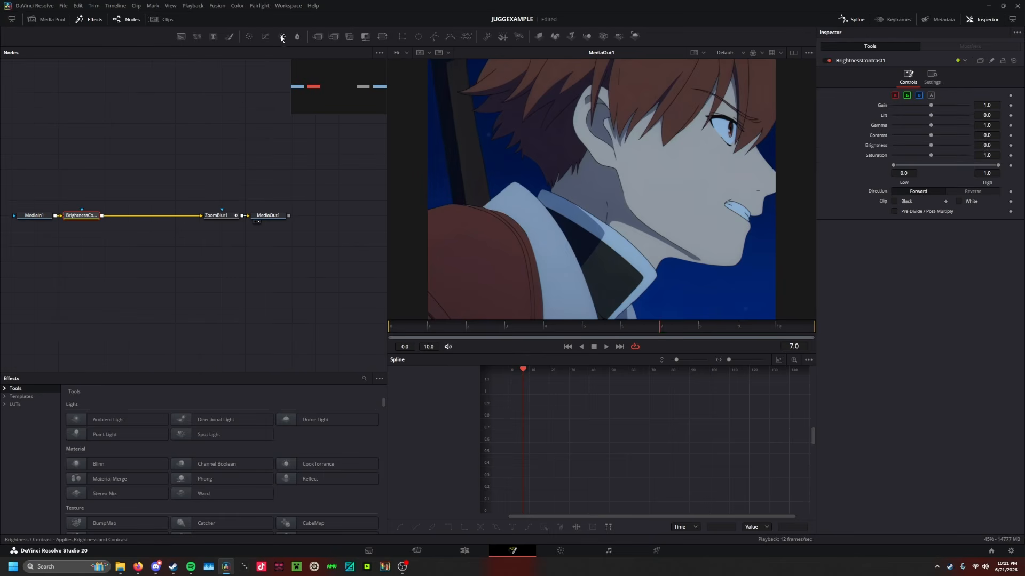
left_click(797, 330)
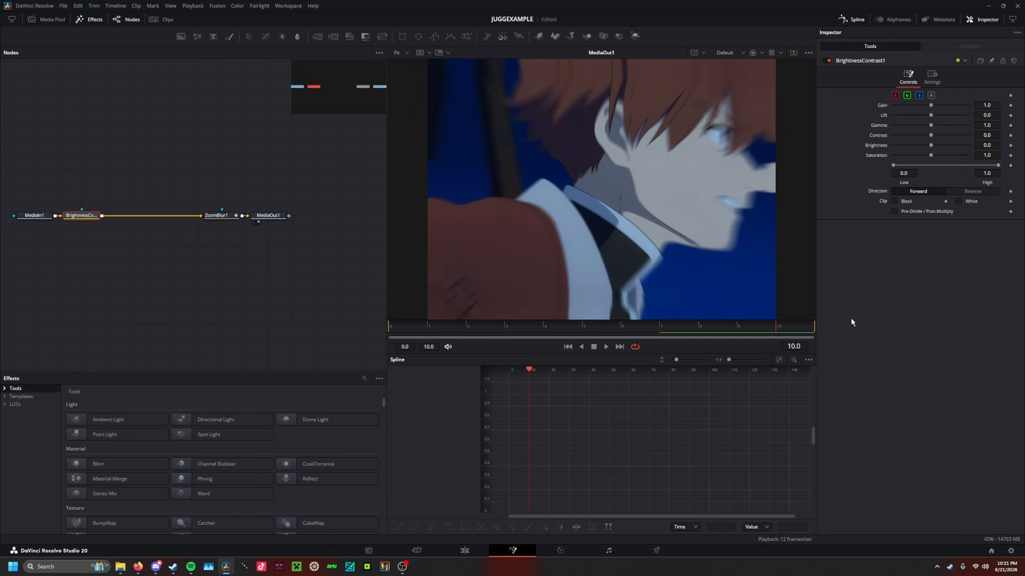
left_click_drag(998, 166, 972, 165)
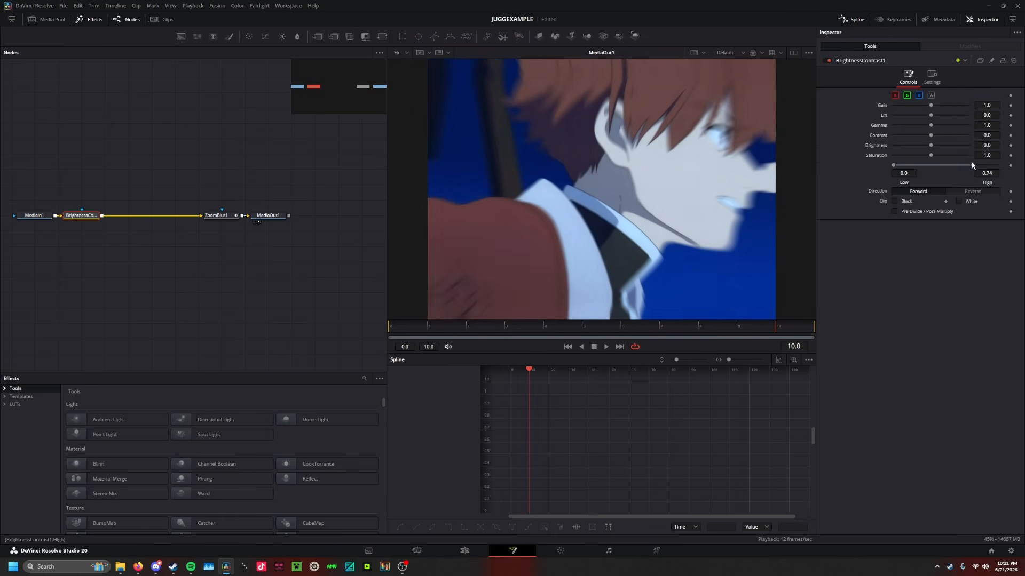
left_click(1011, 166)
left_click(778, 361)
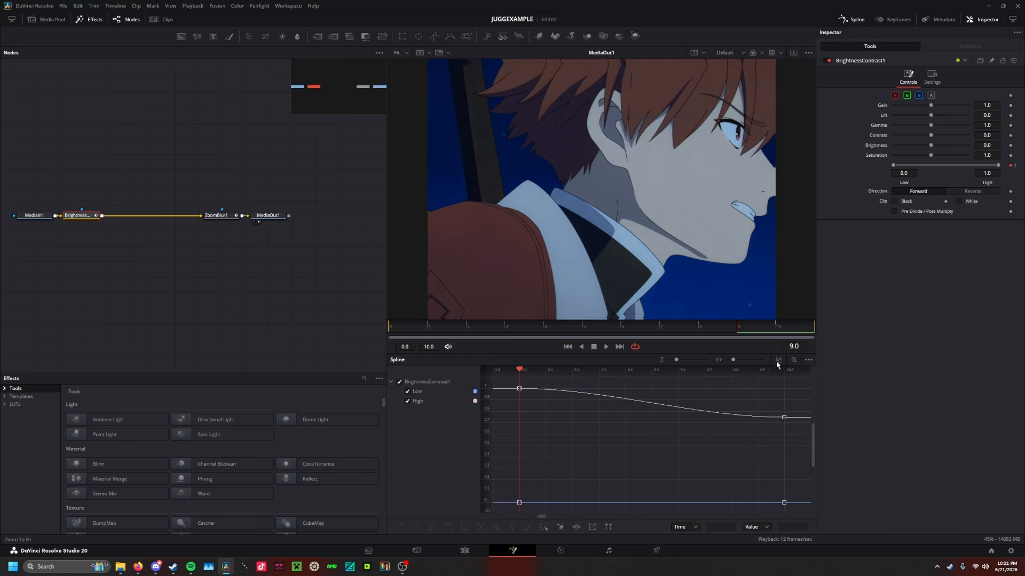
Step: Keyframe Low at 0.0 on frame 8 and 0.104 on frame 9, and move the Brightness/Contrast node beside ZoomBlur1
left_click(703, 328)
left_click_drag(893, 165, 853, 163)
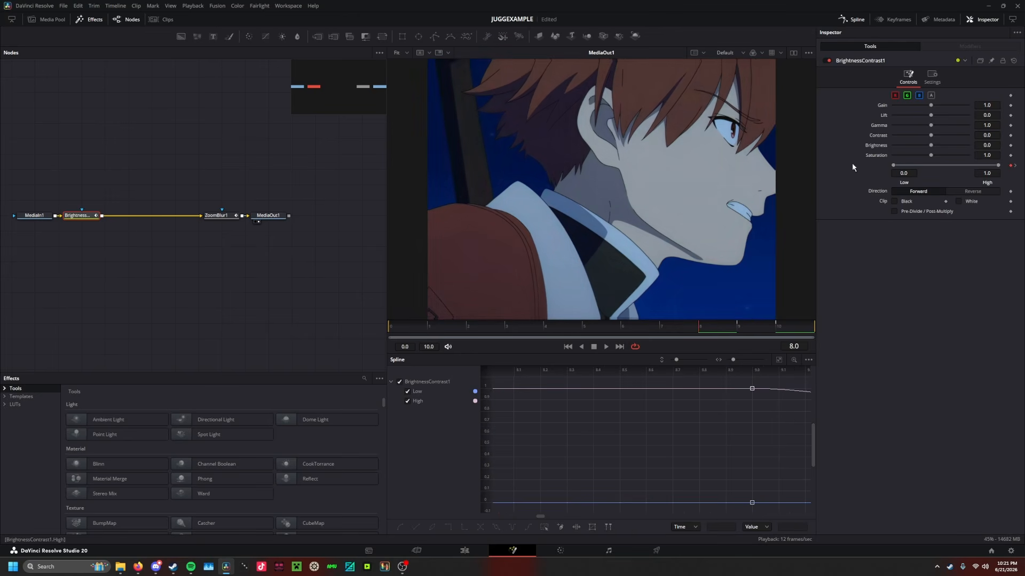
left_click(738, 330)
left_click_drag(894, 167, 909, 167)
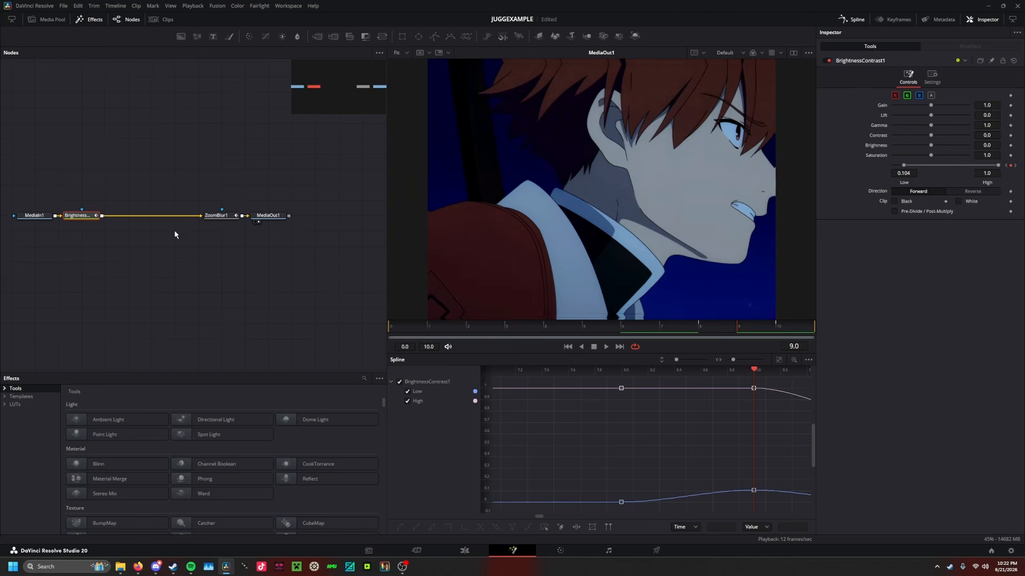
left_click_drag(81, 220, 176, 220)
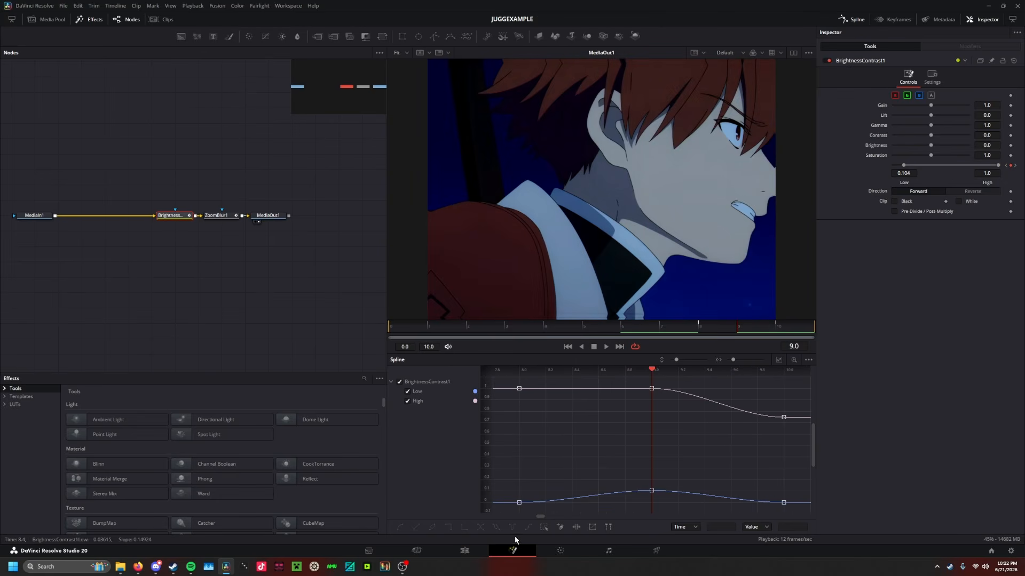
left_click(464, 550)
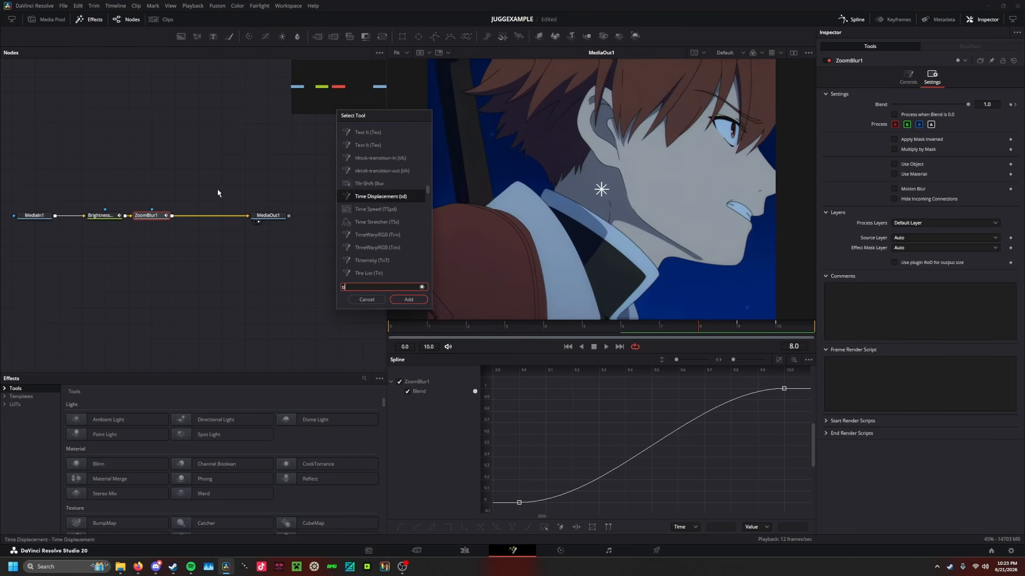
Step: Add an ekawaFramer_FastTint after ZoomBlur1 and tint its shadows red at a strength of 0.4722
left_click(389, 145)
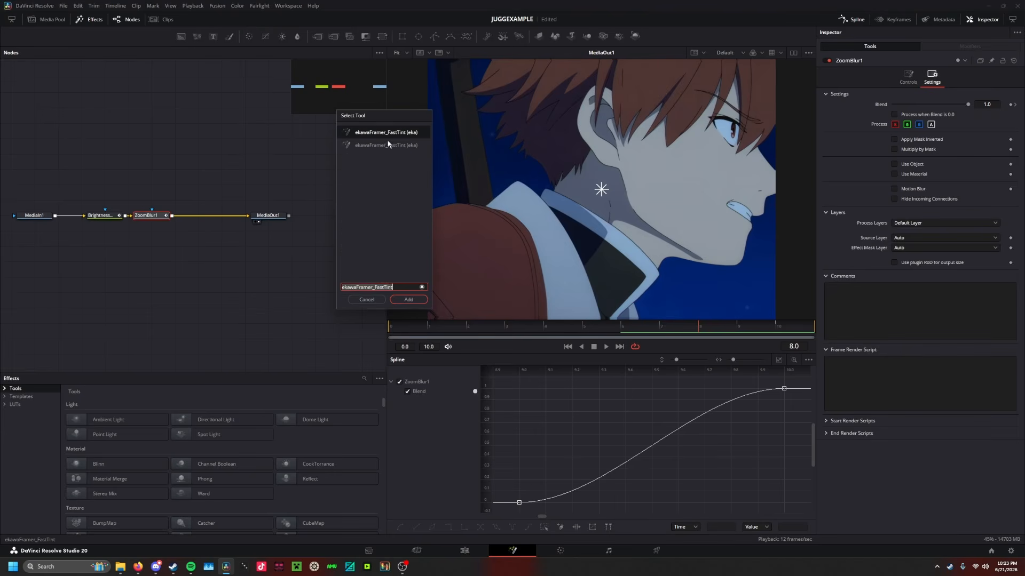
left_click(407, 300)
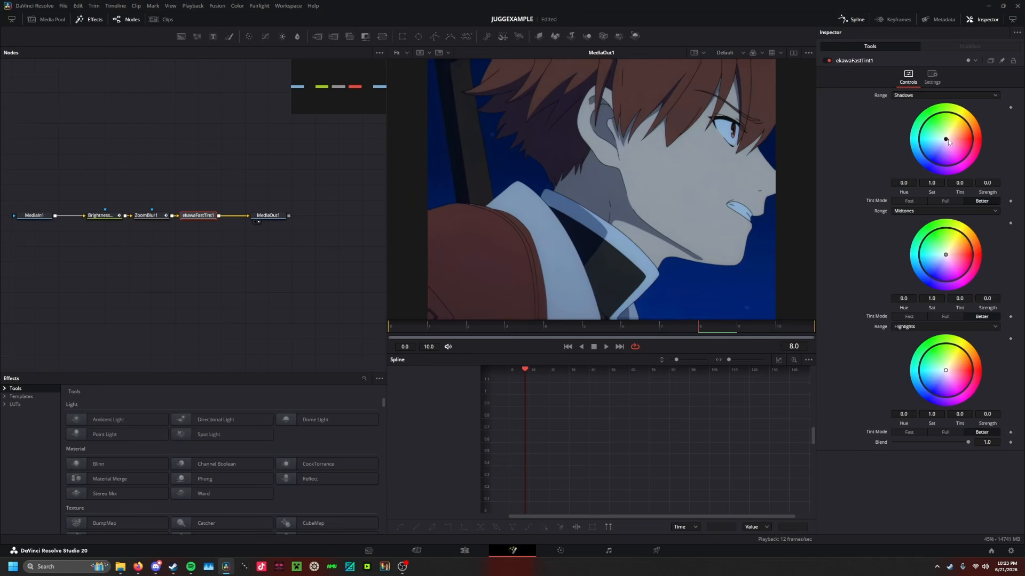
left_click_drag(948, 142, 963, 139)
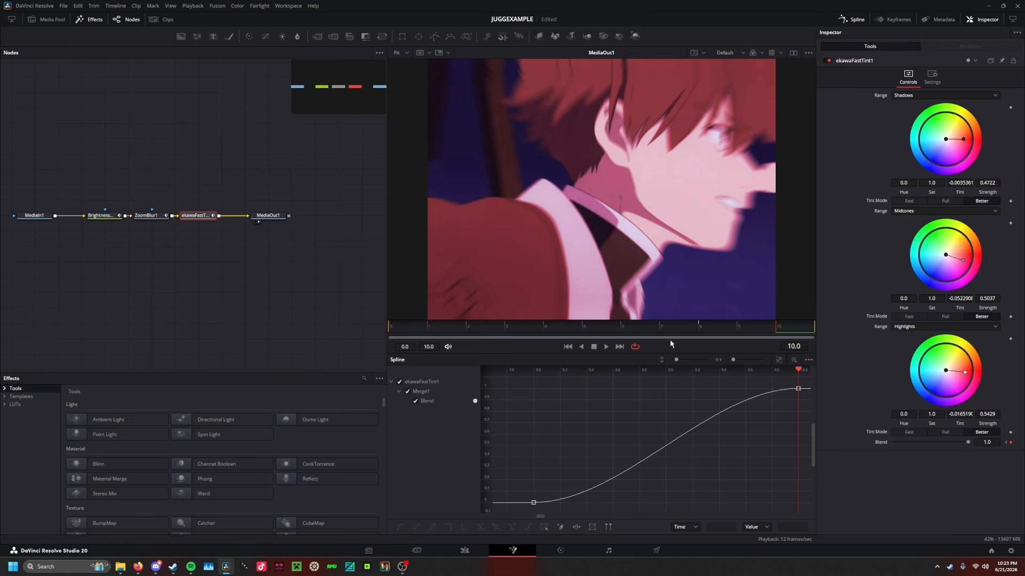
Step: Add another Adjustment Clip on Video 2 at 01:00:00:11 and trim it to the second clip's length
left_click(471, 554)
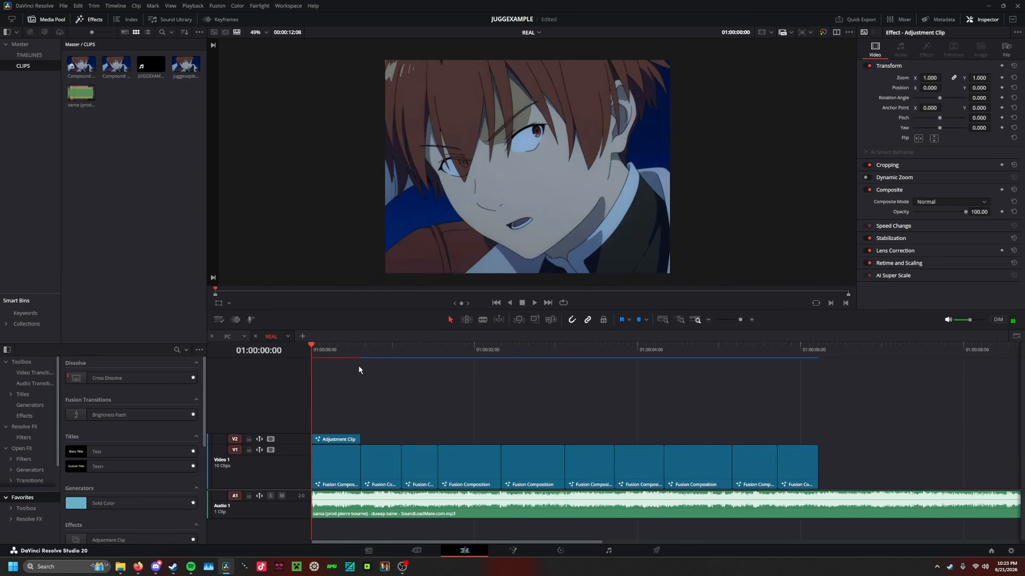
key("Down")
scroll(122, 507, "down", 1)
left_click_drag(122, 513, 359, 439)
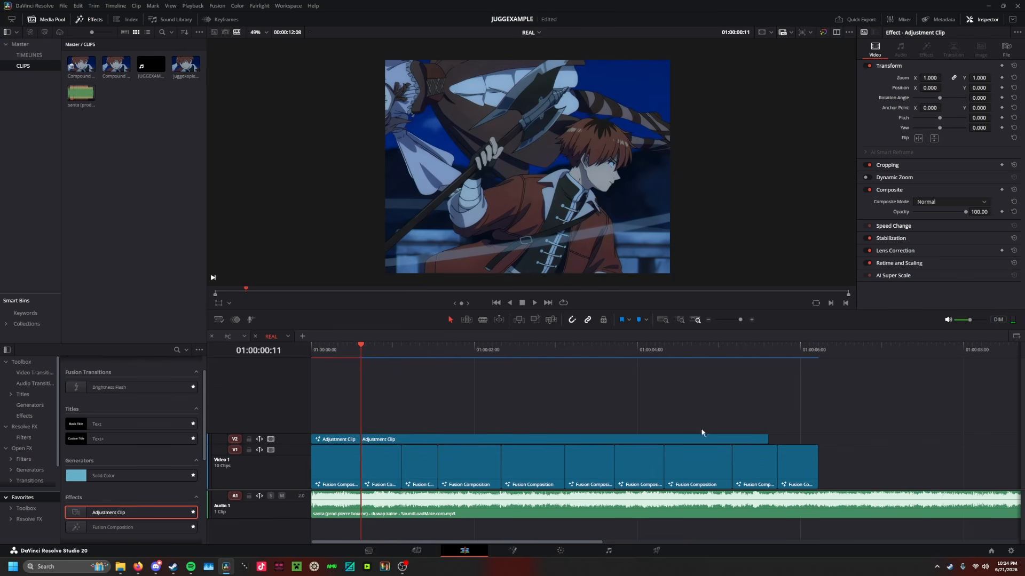
left_click_drag(763, 439, 398, 439)
Step: In the second Adjustment Clip's Fusion composition, add an ekawaFramer_FastTint after ZoomBlur1 and tint its shadows red
left_click(513, 550)
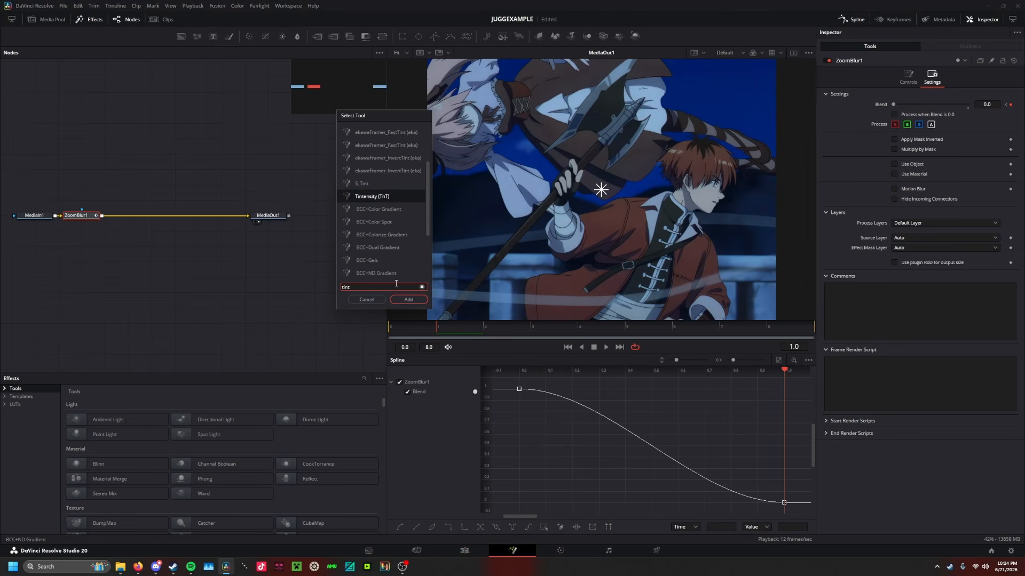
left_click(386, 144)
left_click(409, 299)
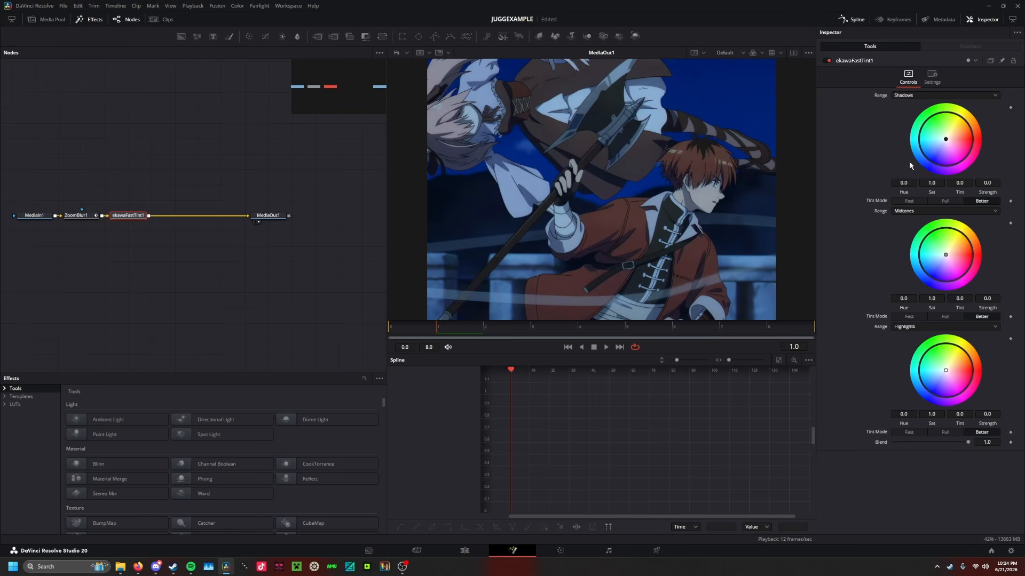
left_click_drag(950, 140, 964, 141)
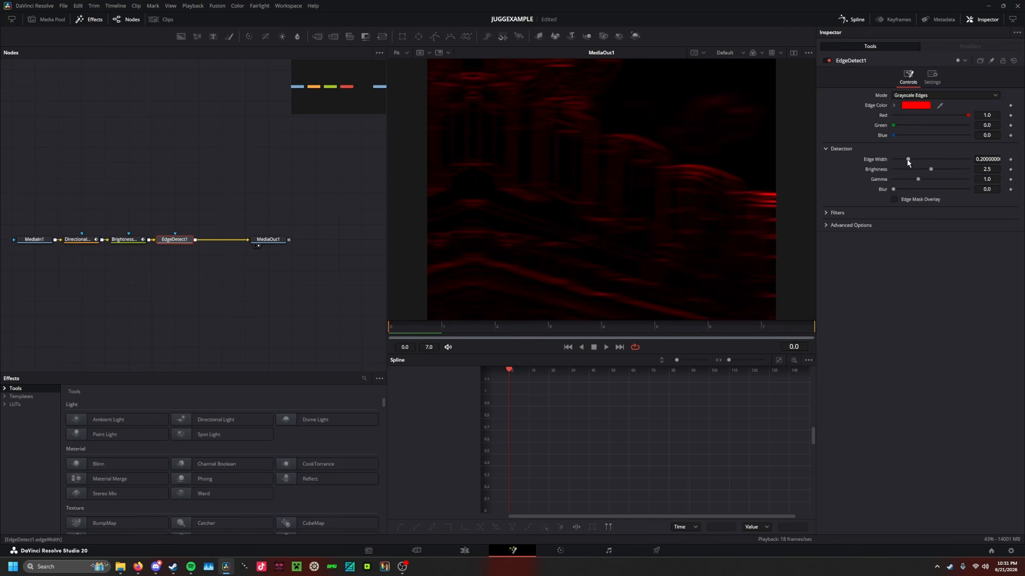
Step: Set EdgeDetect1's Edge Width to 0.091 and keyframe its Blend from 1.0 at frame 0 to 0.0 at frame 3
left_click_drag(908, 160, 900, 160)
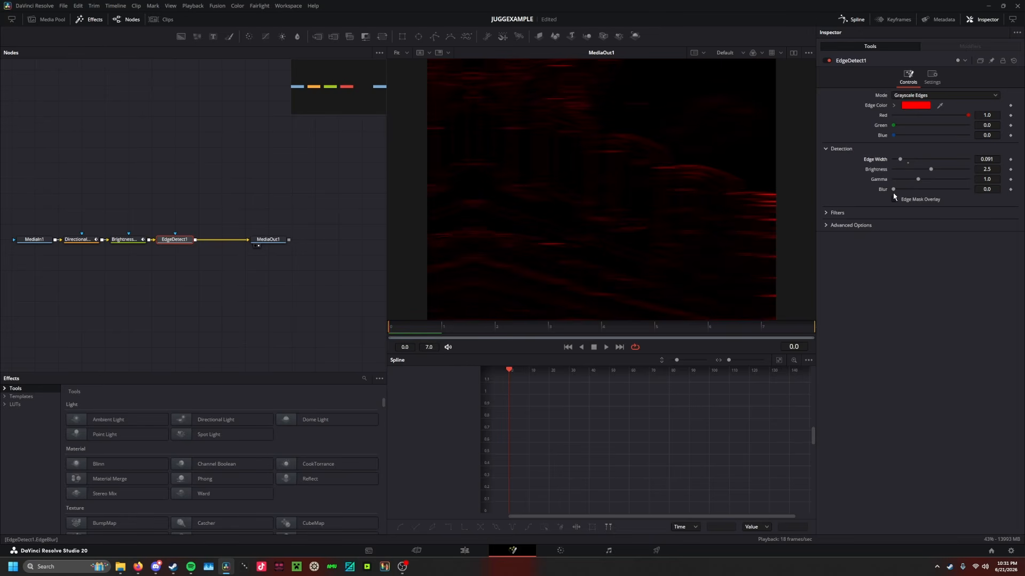
left_click(926, 85)
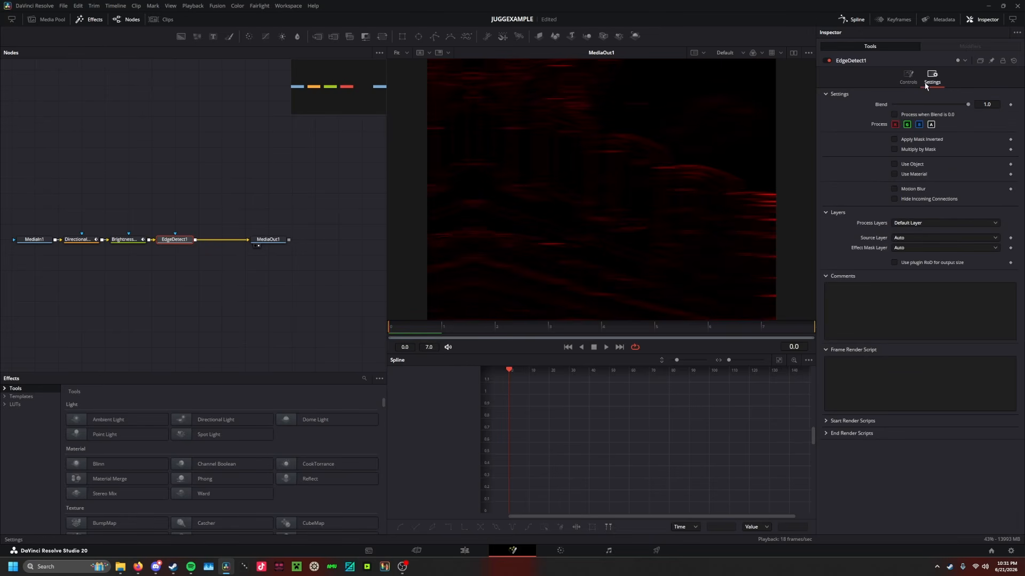
left_click(1011, 105)
left_click_drag(466, 328, 572, 329)
left_click_drag(968, 105, 773, 113)
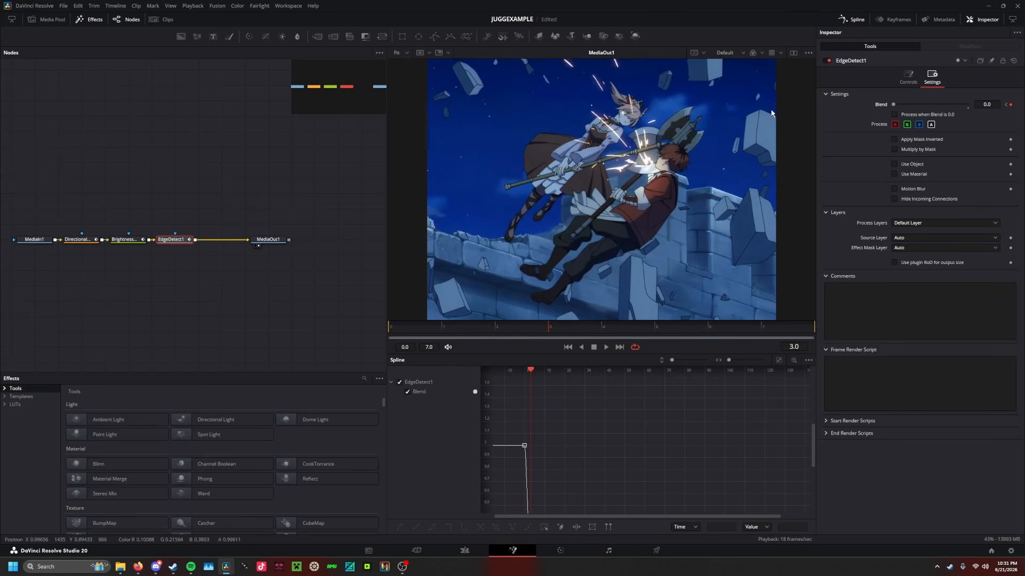
left_click(780, 361)
left_click_drag(554, 330, 386, 333)
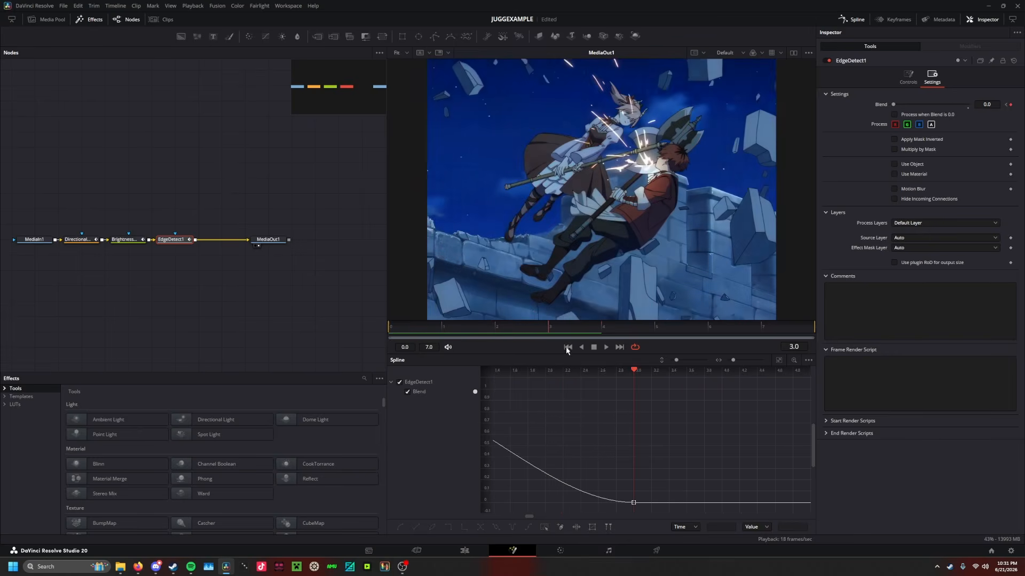
left_click(464, 551)
left_click(357, 349)
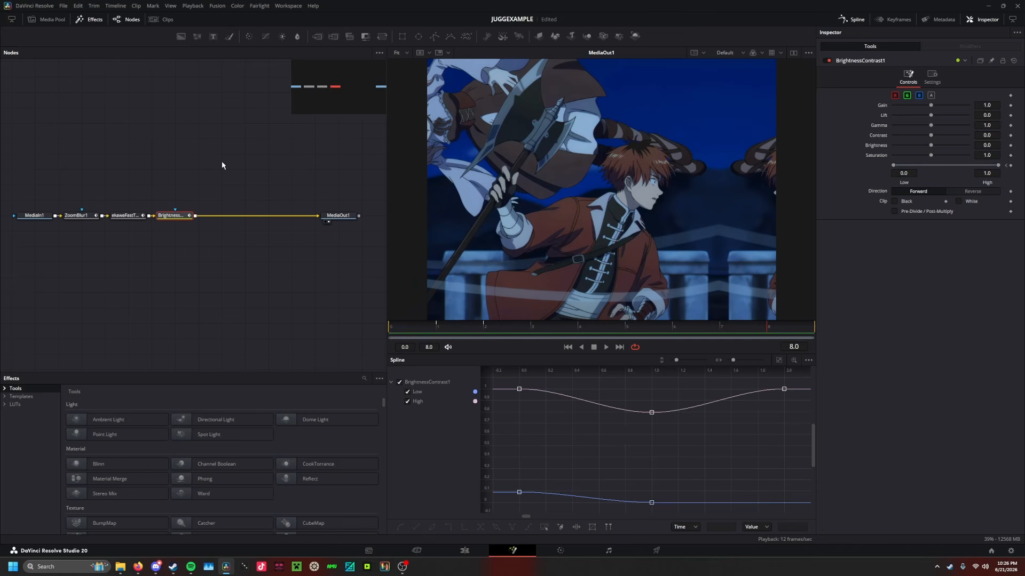
Step: Add an ekawaTool_EasyOffset after the brightness node and keyframe its X Offset (Wrap) from 0.0 at frame 7 to 1.0 at frame 8
key("shift+space")
type("easy")
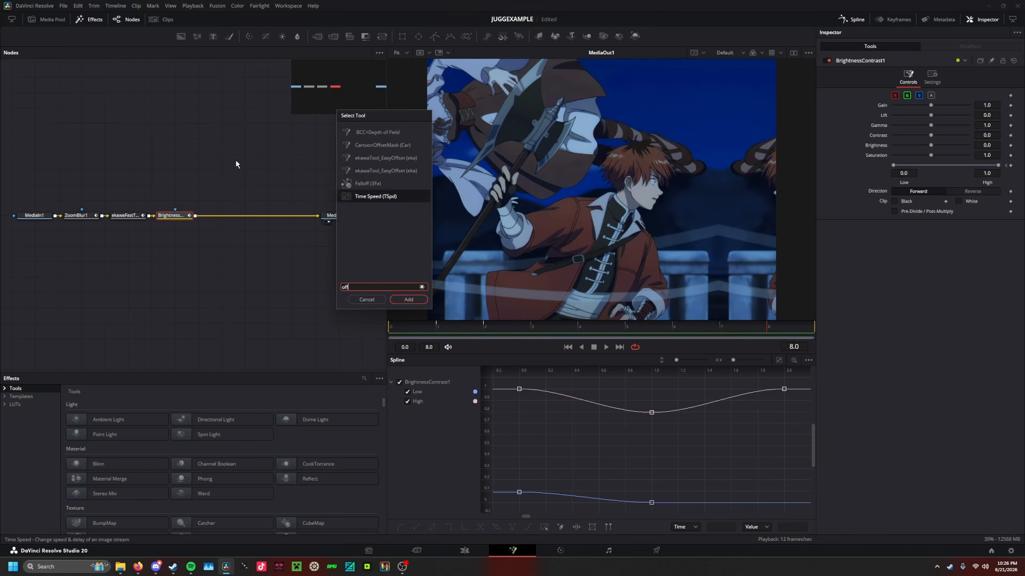
key("Return")
left_click(932, 78)
left_click(907, 77)
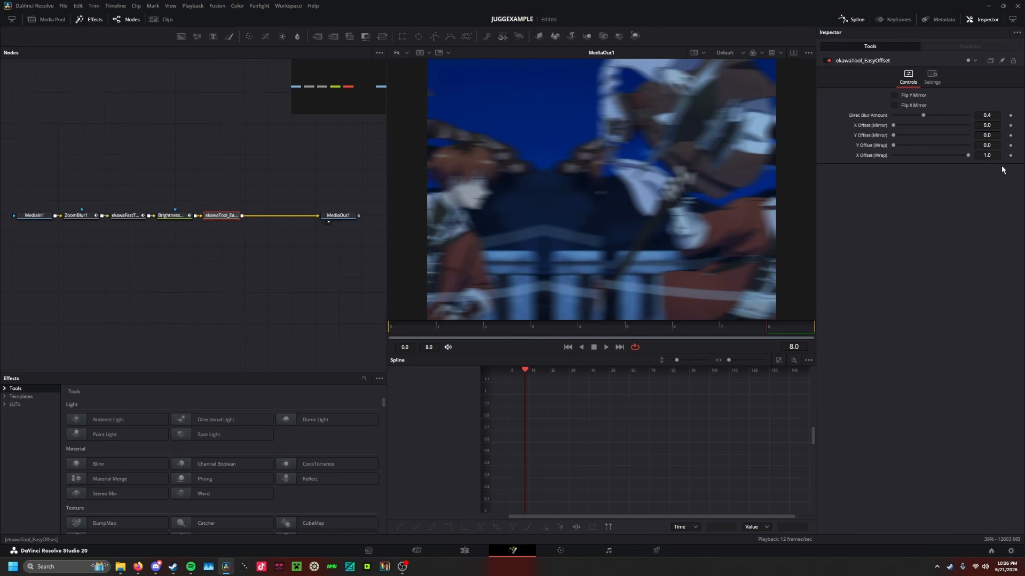
key("Left")
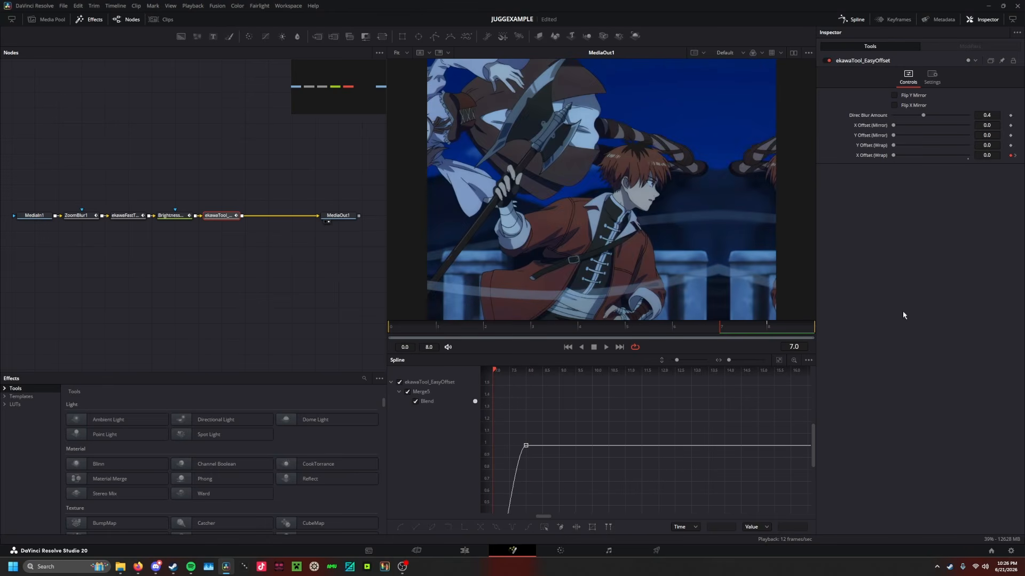
left_click(779, 360)
left_click_drag(733, 333, 808, 334)
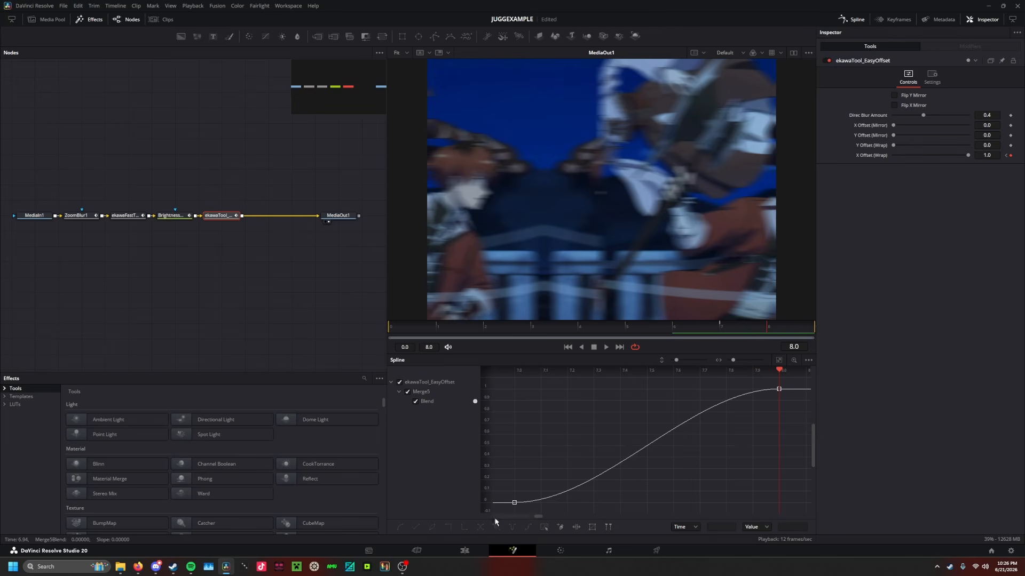
Step: Replay the REAL timeline from around 01:00:00:15 to review the transition out of the second clip
left_click(464, 550)
left_click_drag(405, 361, 369, 361)
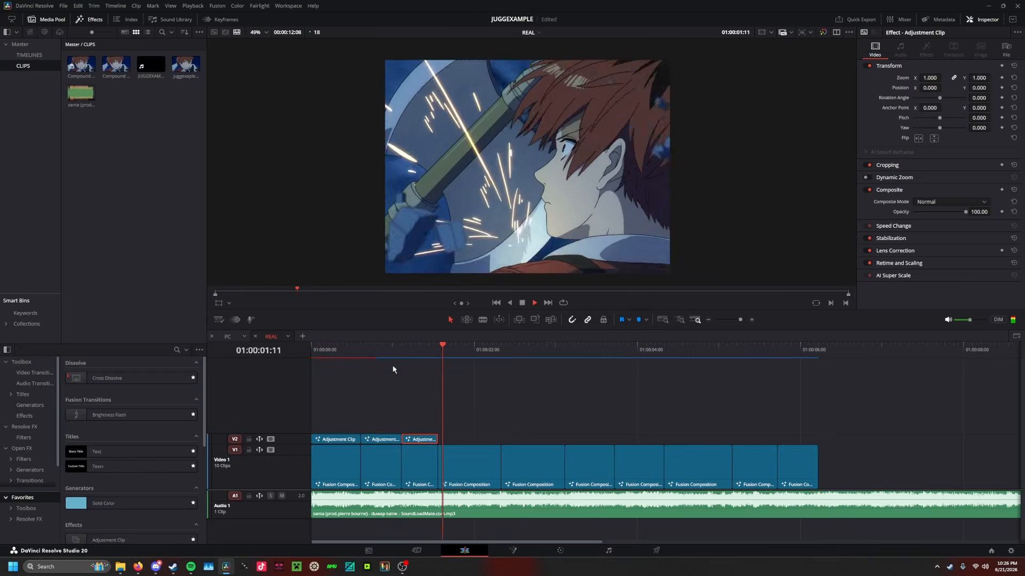
left_click(383, 351)
left_click(377, 350)
left_click(377, 349)
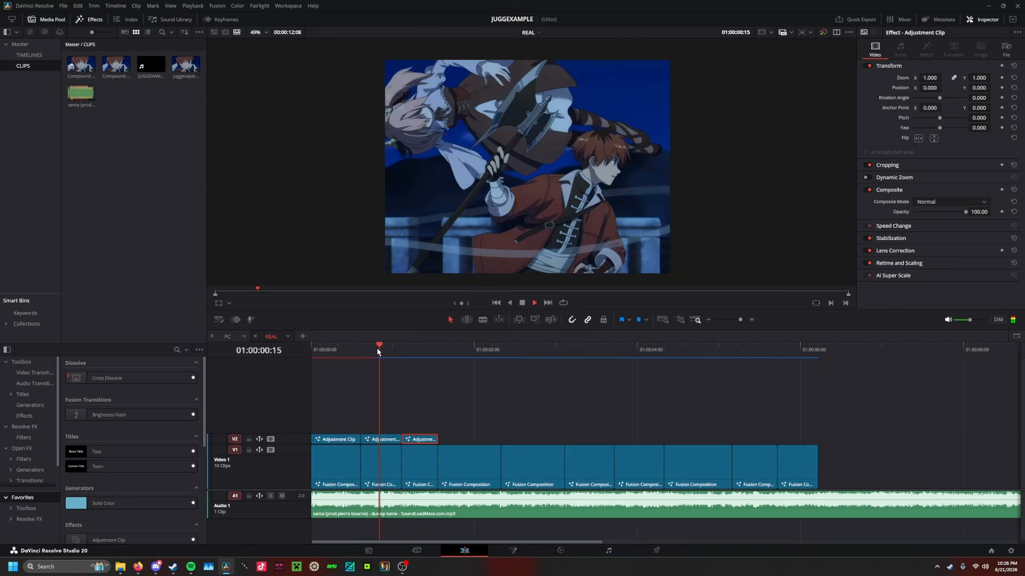
left_click(377, 349)
left_click(377, 350)
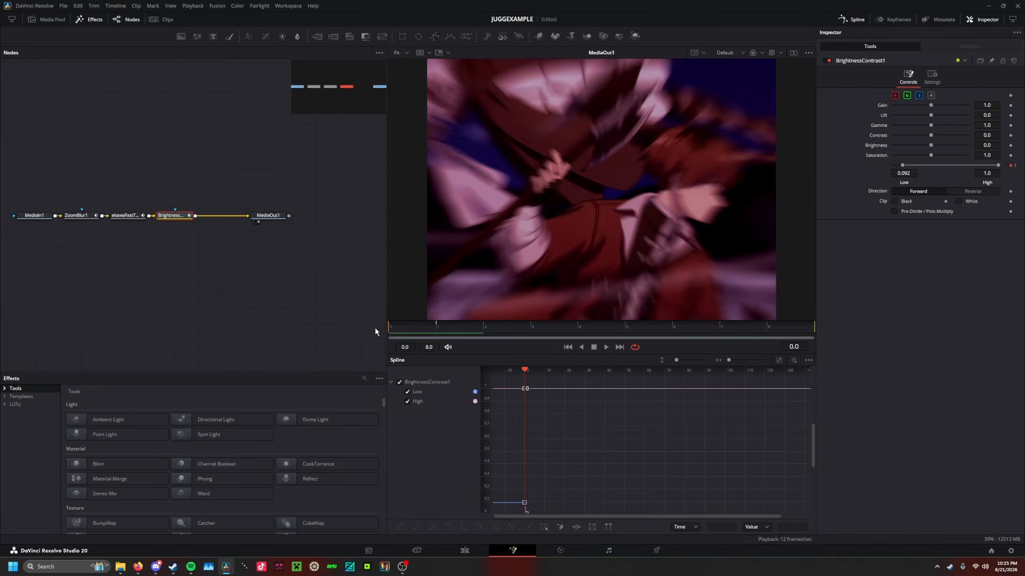
Step: Lower BrightnessContrast1's High level at frame 1, bring it back to 1.0 at frame 2, and fit the spline curves
left_click(450, 327)
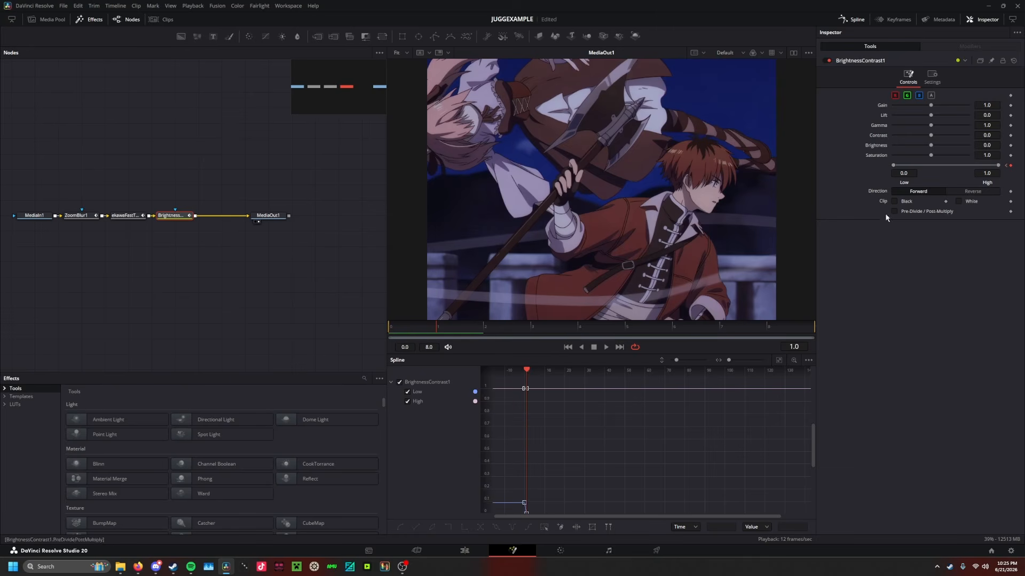
mouse_move(997, 166)
left_mouse_down()
mouse_move(978, 166)
mouse_move(1003, 171)
left_mouse_up()
left_click(484, 331)
left_click(779, 360)
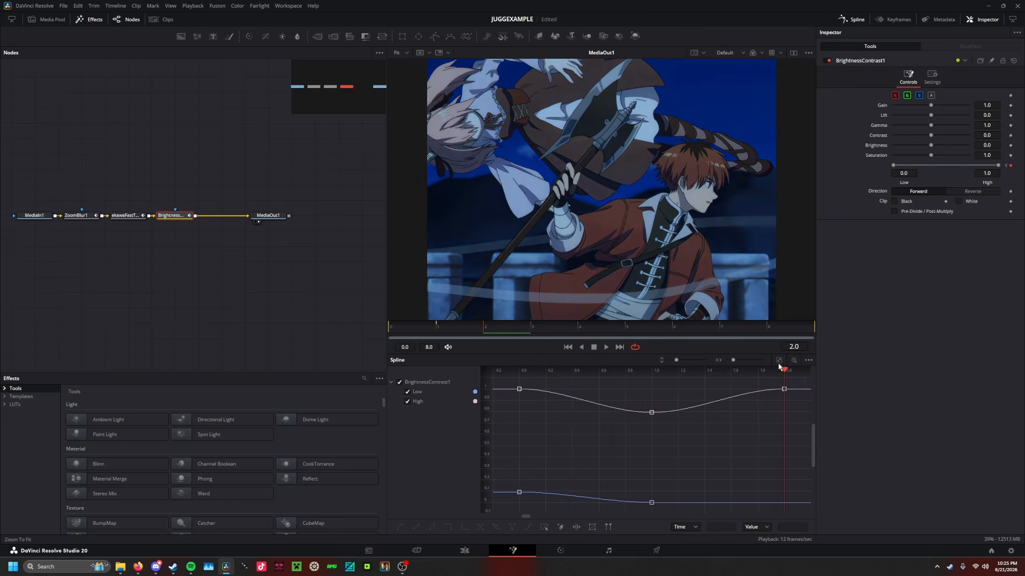
Step: Play the third adjustment clip's Fusion composition from its first frame and return to the edit timeline
left_click(392, 334)
key("space")
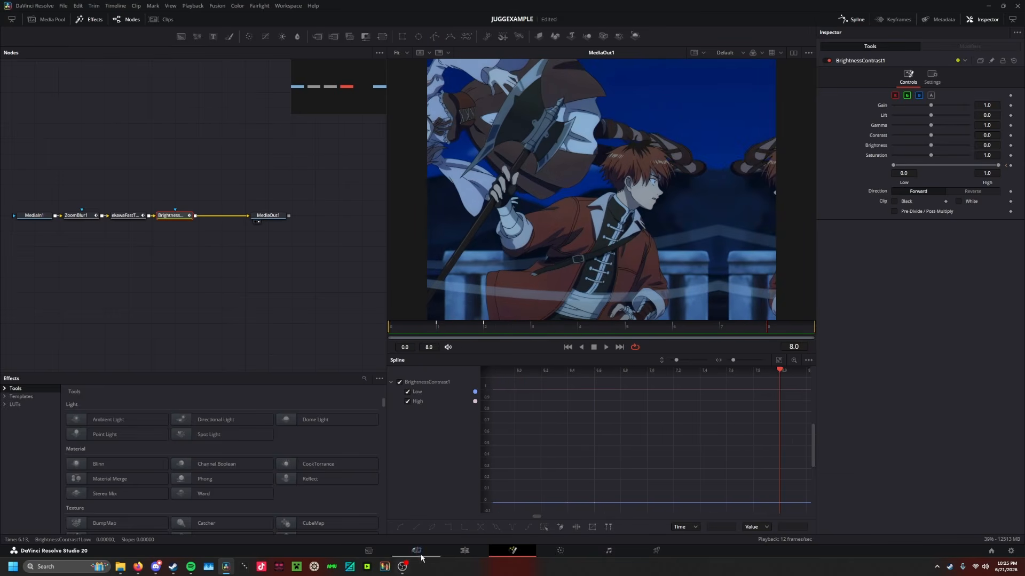
left_click(464, 550)
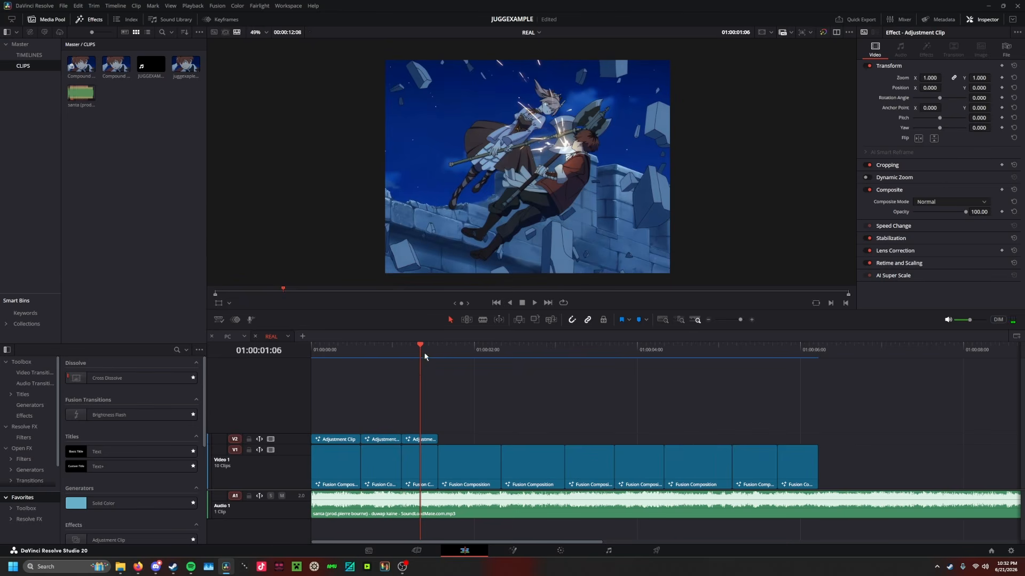
Step: Play and scrub the REAL timeline from its start to review the transitions across the first three clips
left_click_drag(425, 354, 310, 353)
key("space")
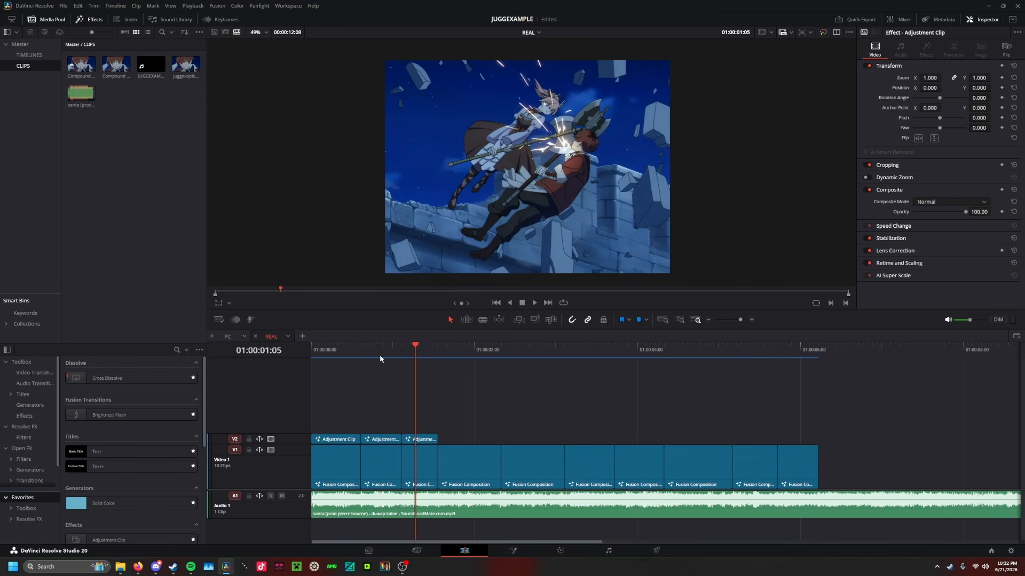
left_click_drag(414, 352, 385, 361)
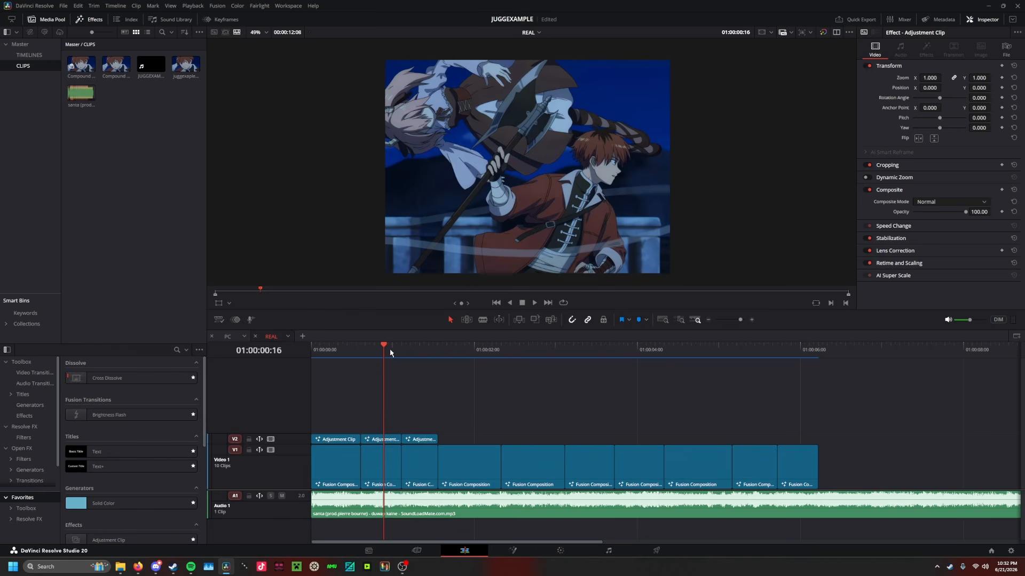
left_click(394, 351)
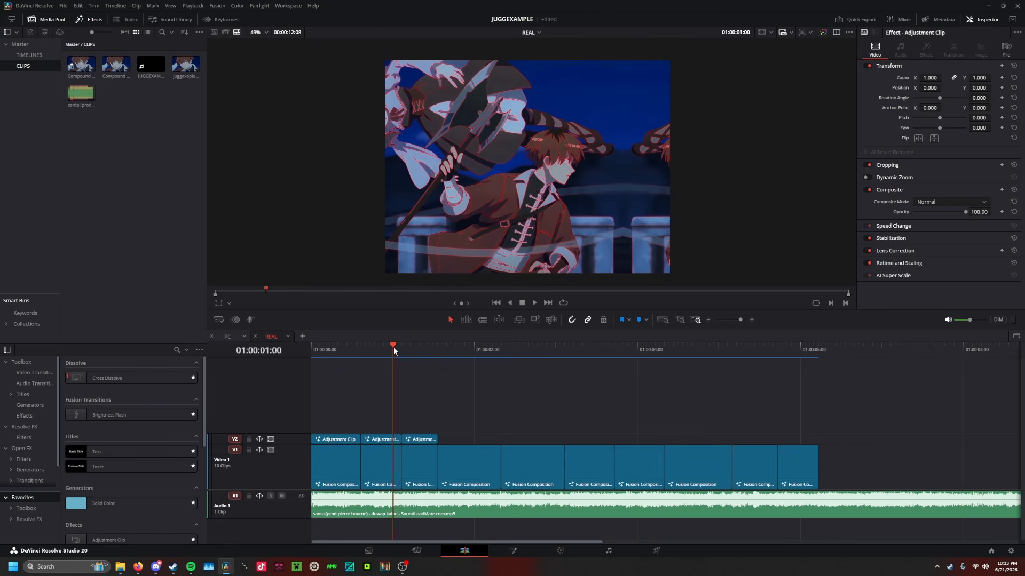
left_click_drag(394, 351, 311, 350)
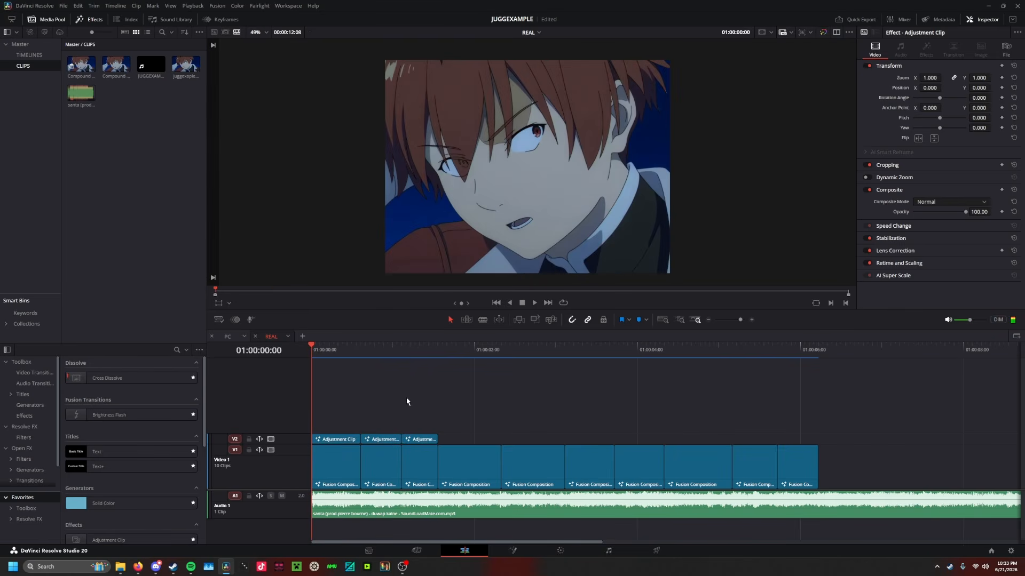
Step: Move the three transition adjustment clips up to V3 and place one adjustment clip with a ColorCorrector node on V2 across the whole edit
left_click_drag(493, 402, 311, 445)
key("shift+5")
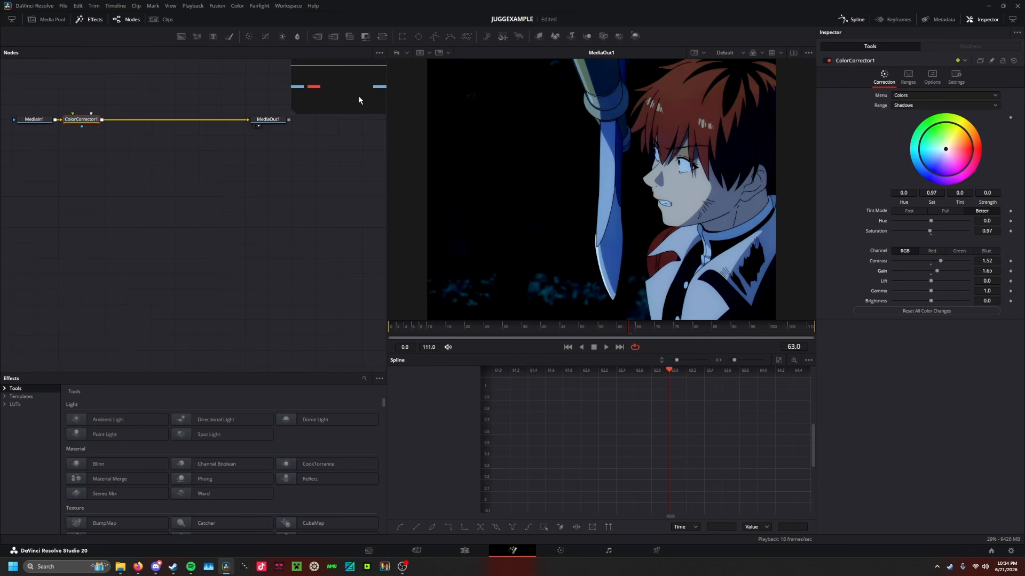
key("shift+4")
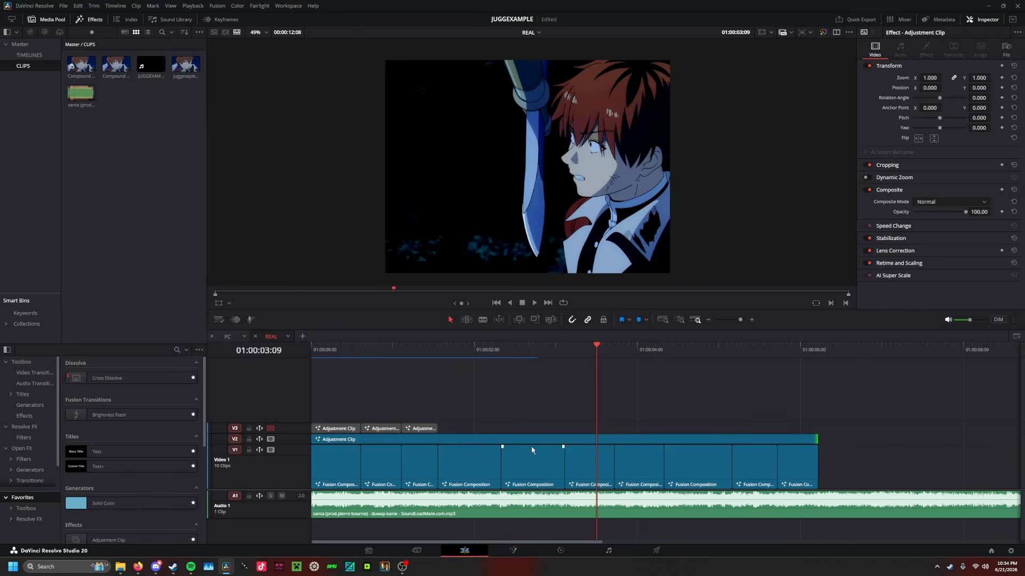
Step: Set ColorCorrector1's shadows saturation to 1.06 and contrast to 1.17, and readjust its gain
left_click(513, 550)
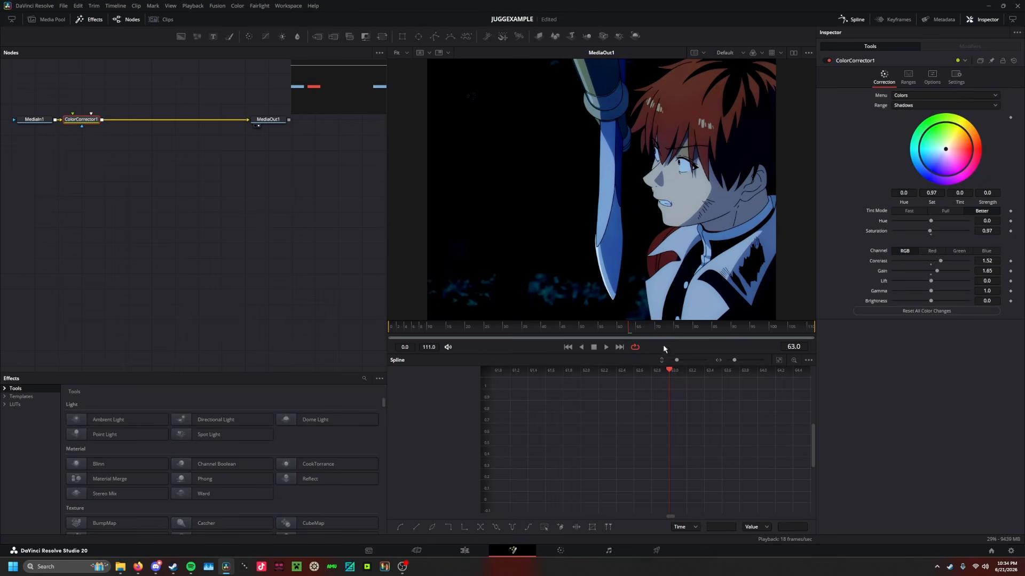
left_click_drag(930, 230, 934, 263)
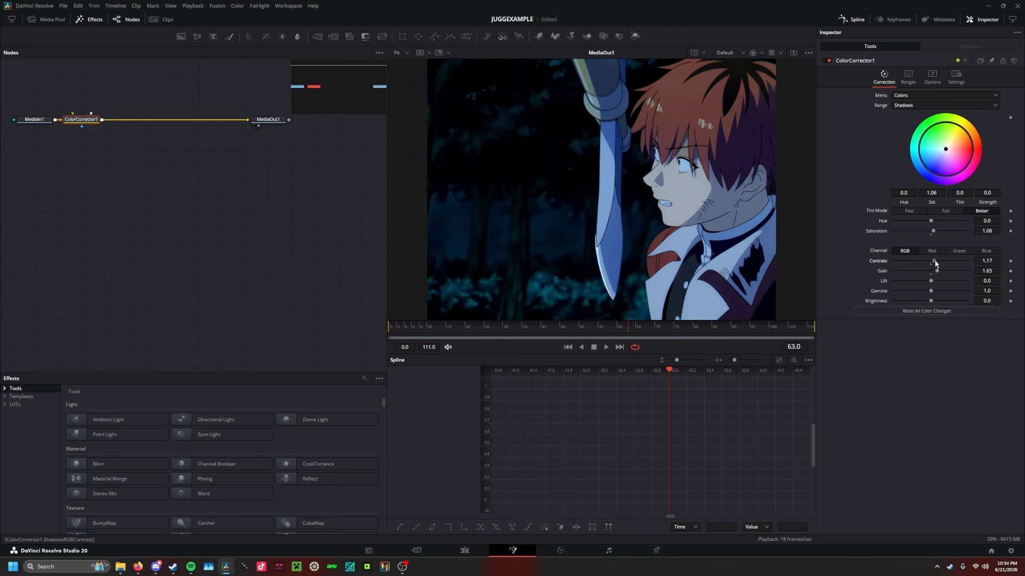
left_click_drag(931, 271, 936, 287)
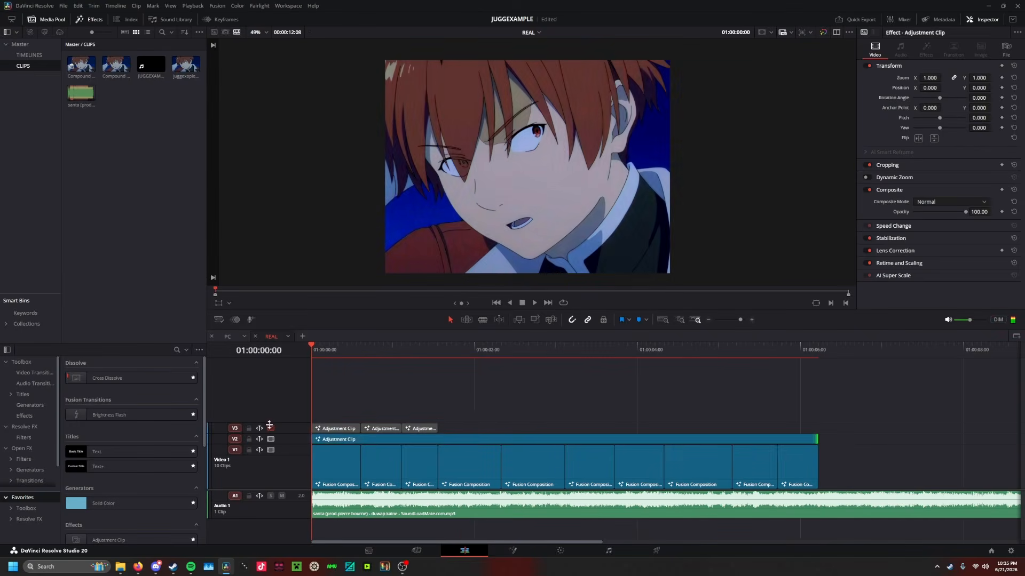
Step: Compare the edit with the V2 colour correction track off and on, and play the timeline from the start
left_click(271, 440)
left_click(271, 439)
key("space")
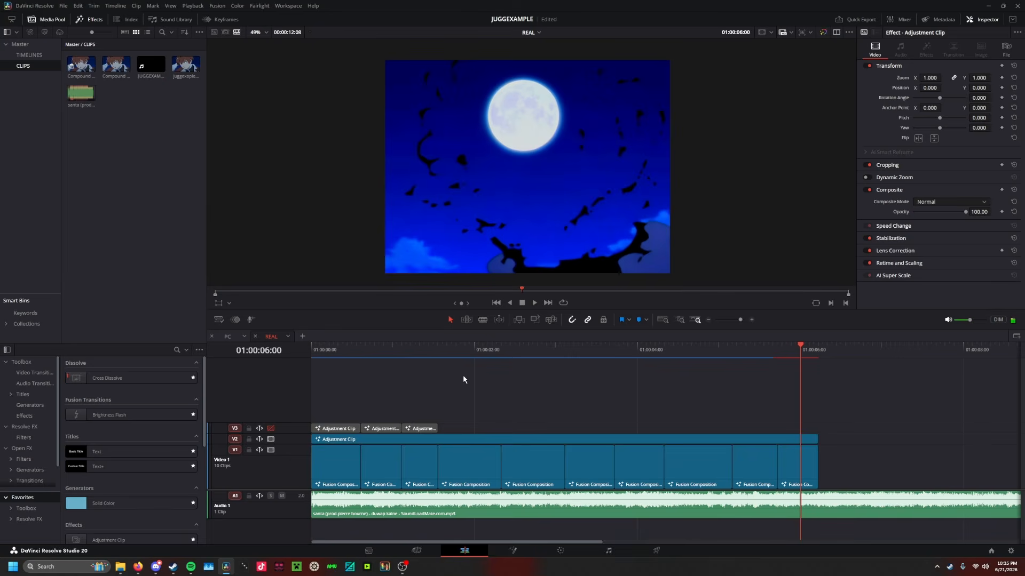
Step: Save the project and scrub the first clip up to 01:00:00:07, returning the playhead to the timeline start
key("ctrl+s")
key("Home")
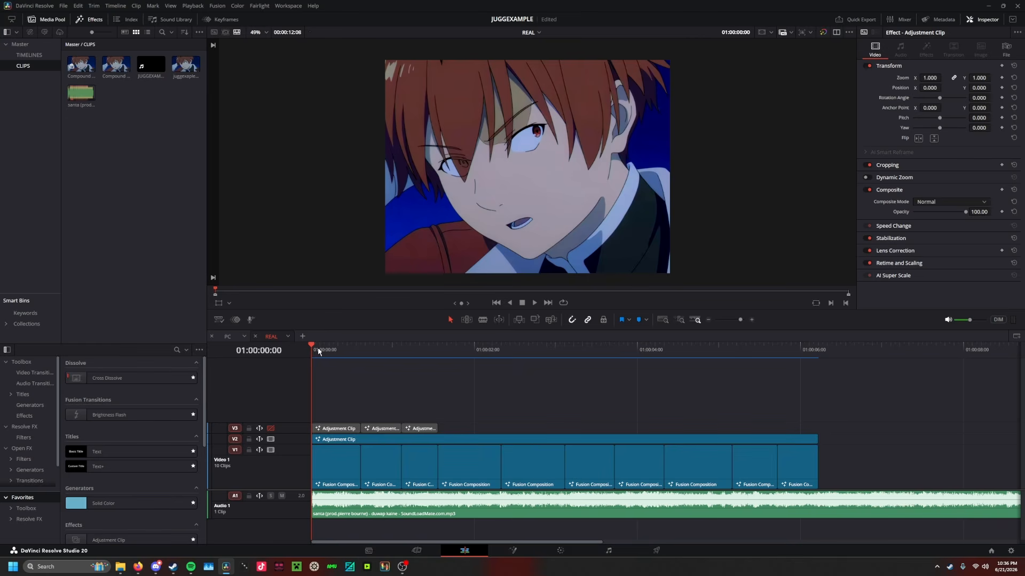
left_click_drag(314, 351, 342, 356)
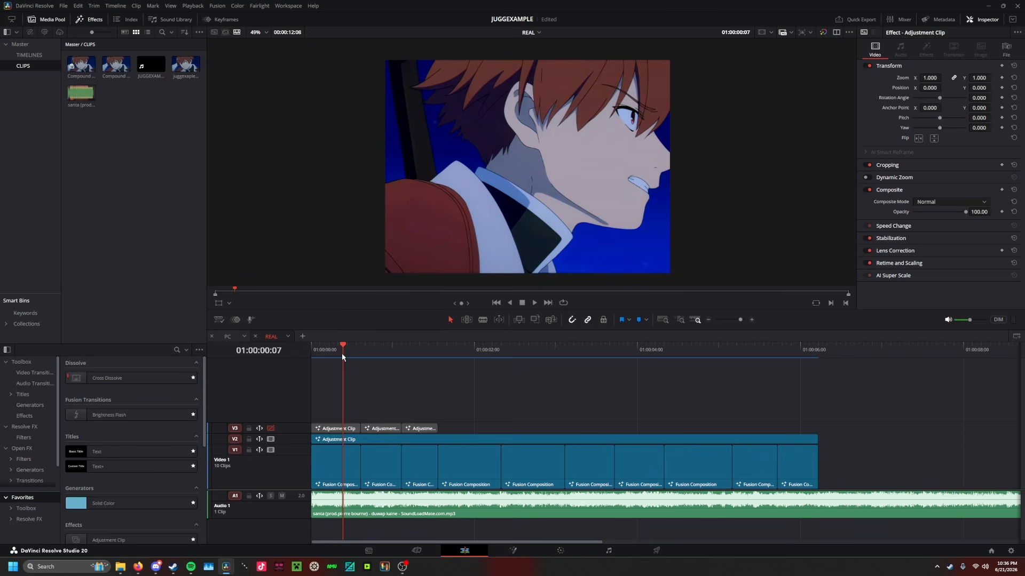
key("Home")
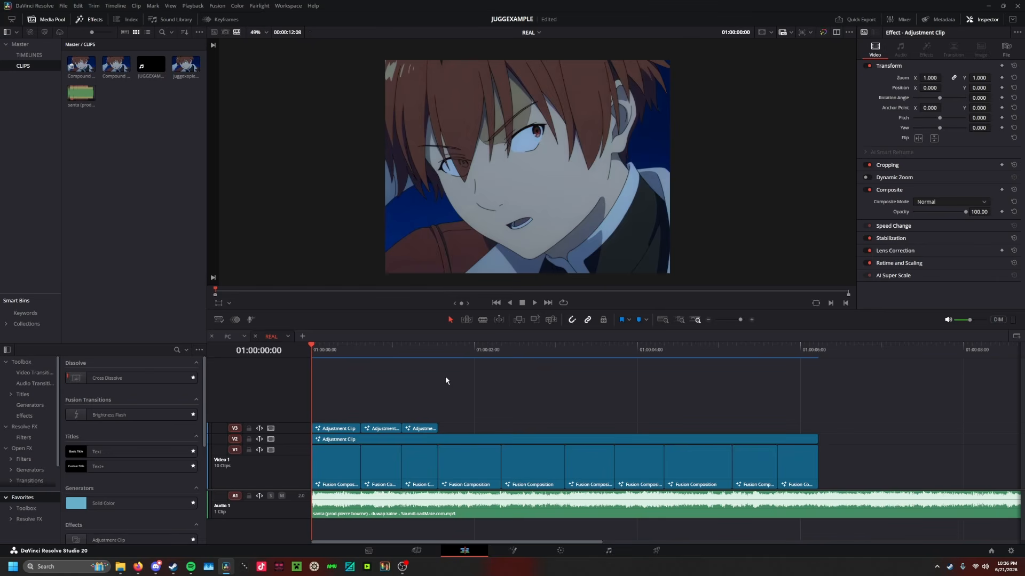